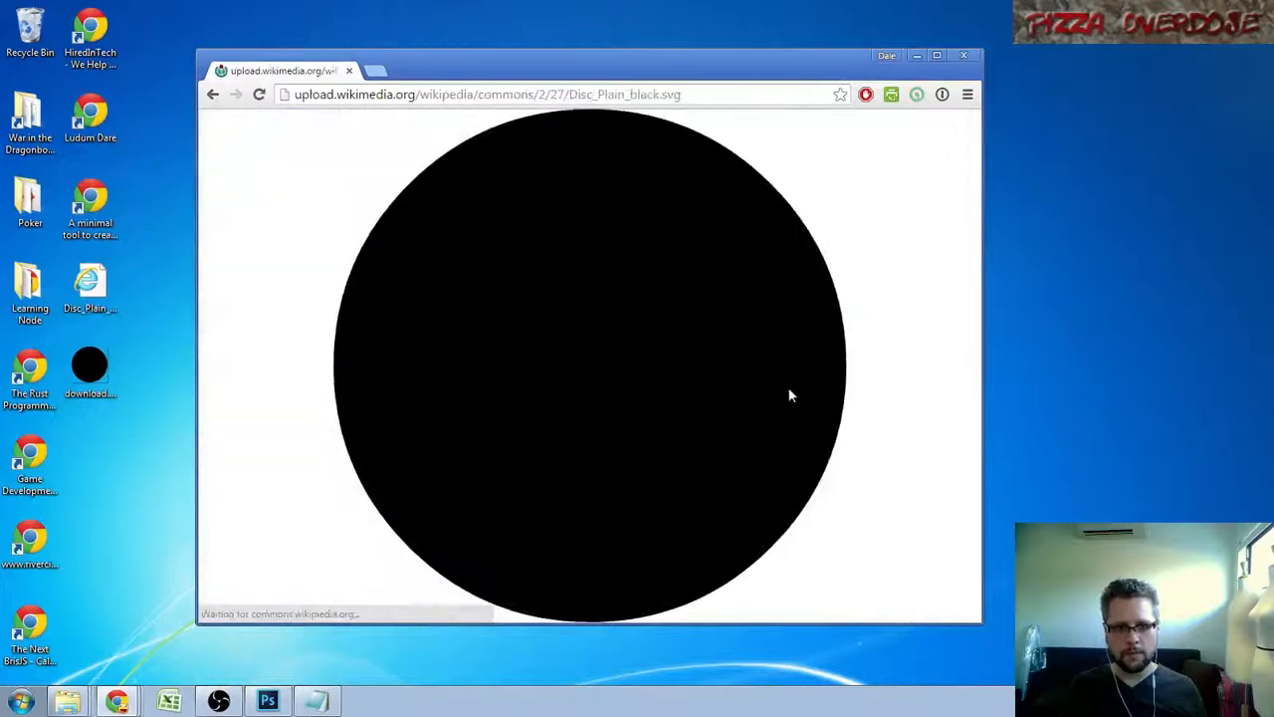
# Save Disc_Plain_black.svg to the desktop and return to its Wikimedia Commons file page.
pyautogui.click(641, 353)
pyautogui.click(589, 426)
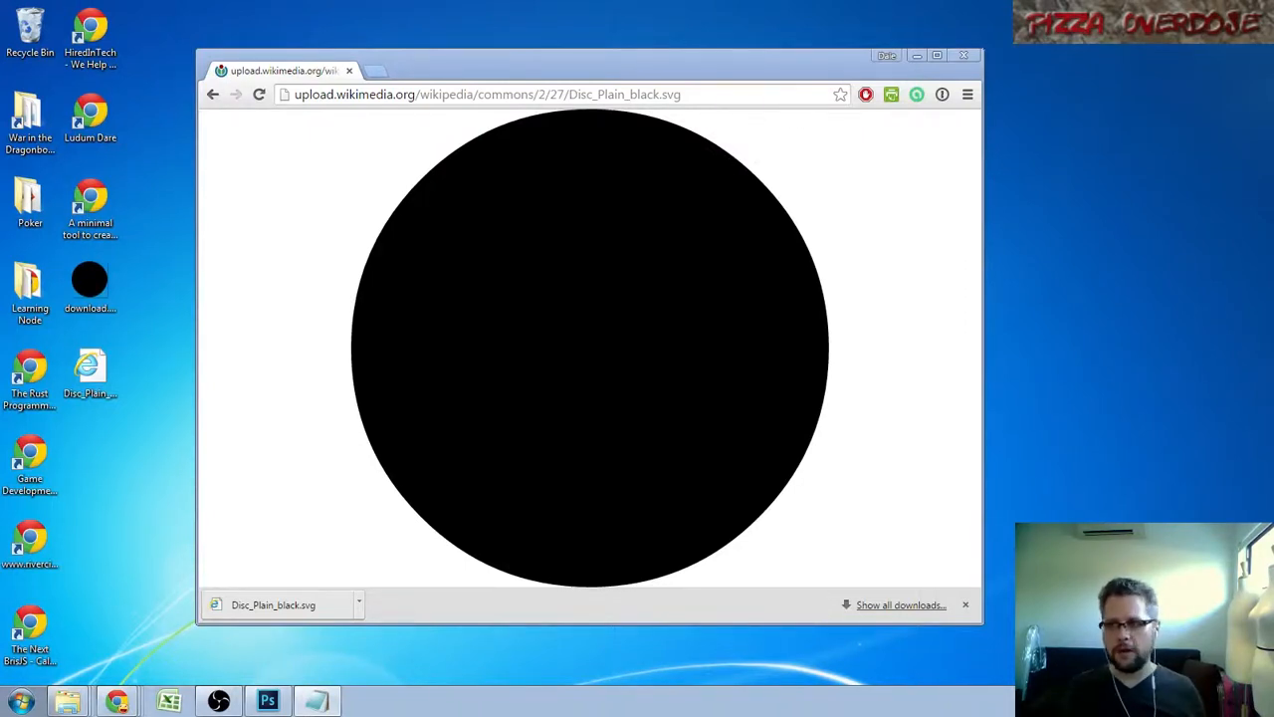
pyautogui.hotkey('alt', 'Left')
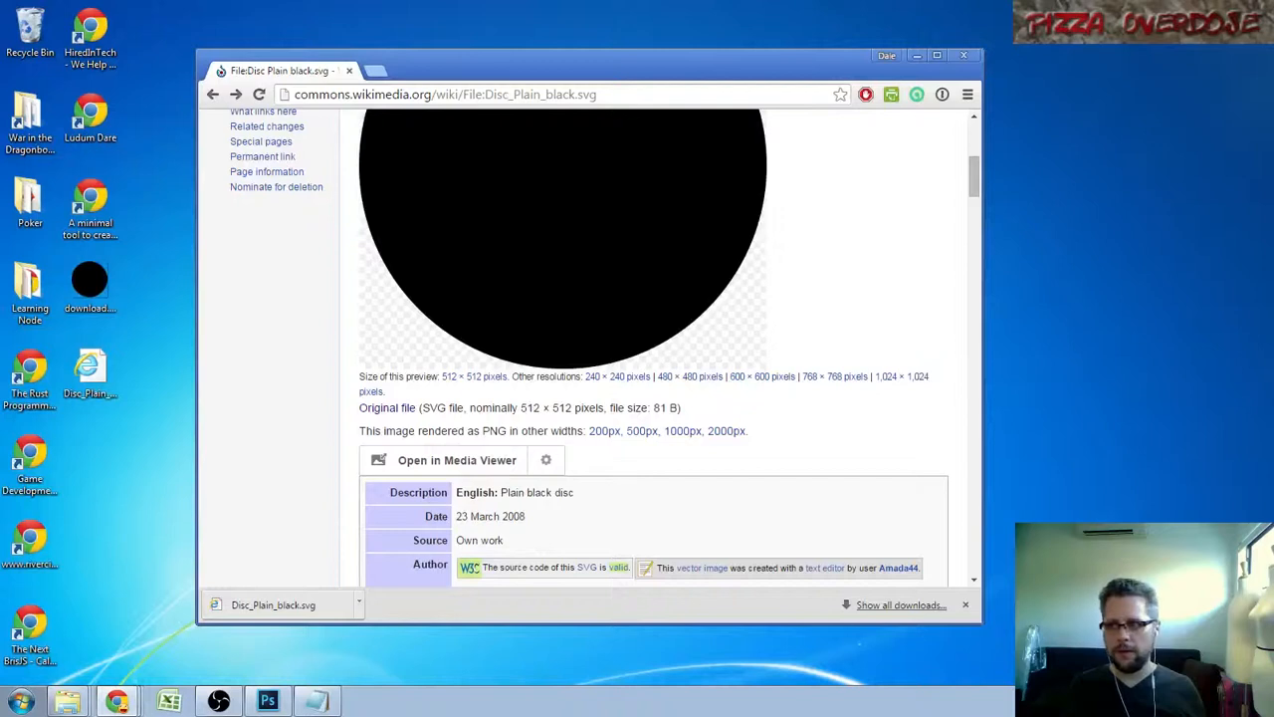
pyautogui.click(377, 76)
pyautogui.write('http://www.fileformat.info/convert/image/svg2raster.htm')
pyautogui.press('Return')
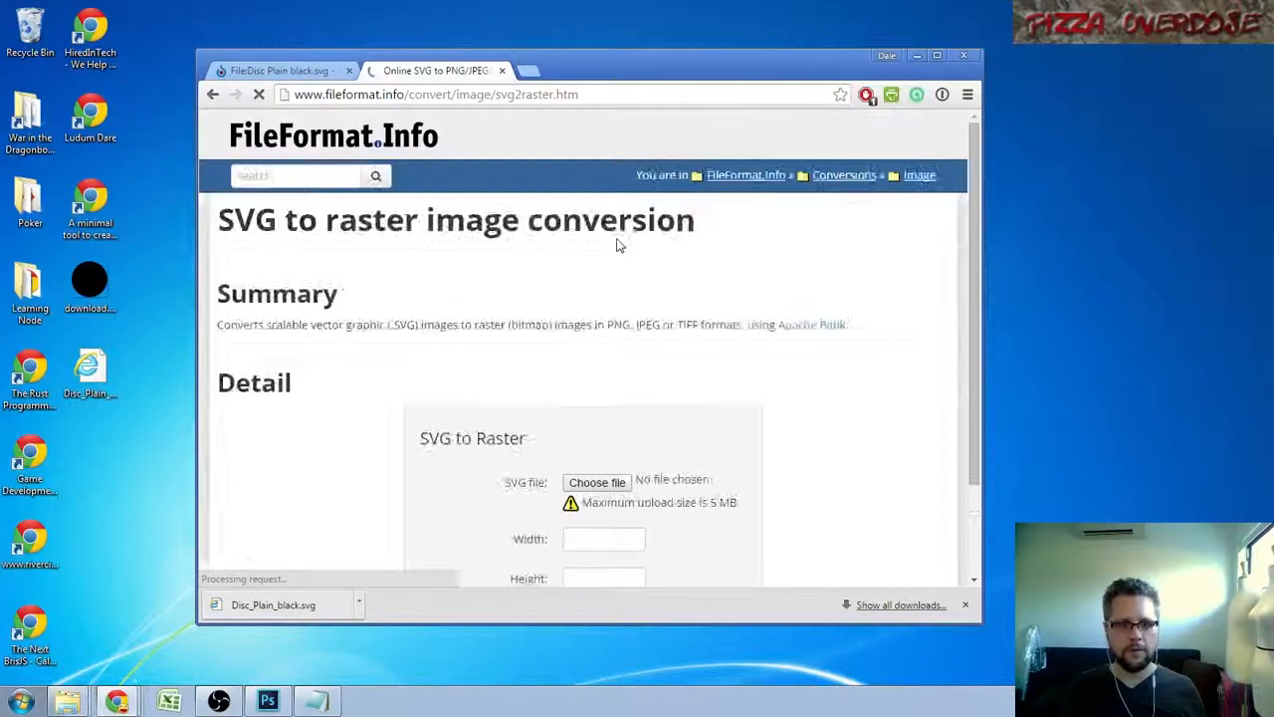
# Choose Disc_Plain_black.svg from the desktop as the SVG file to convert.
pyautogui.scroll(-1, 642, 413)
pyautogui.click(597, 405)
pyautogui.click(597, 403)
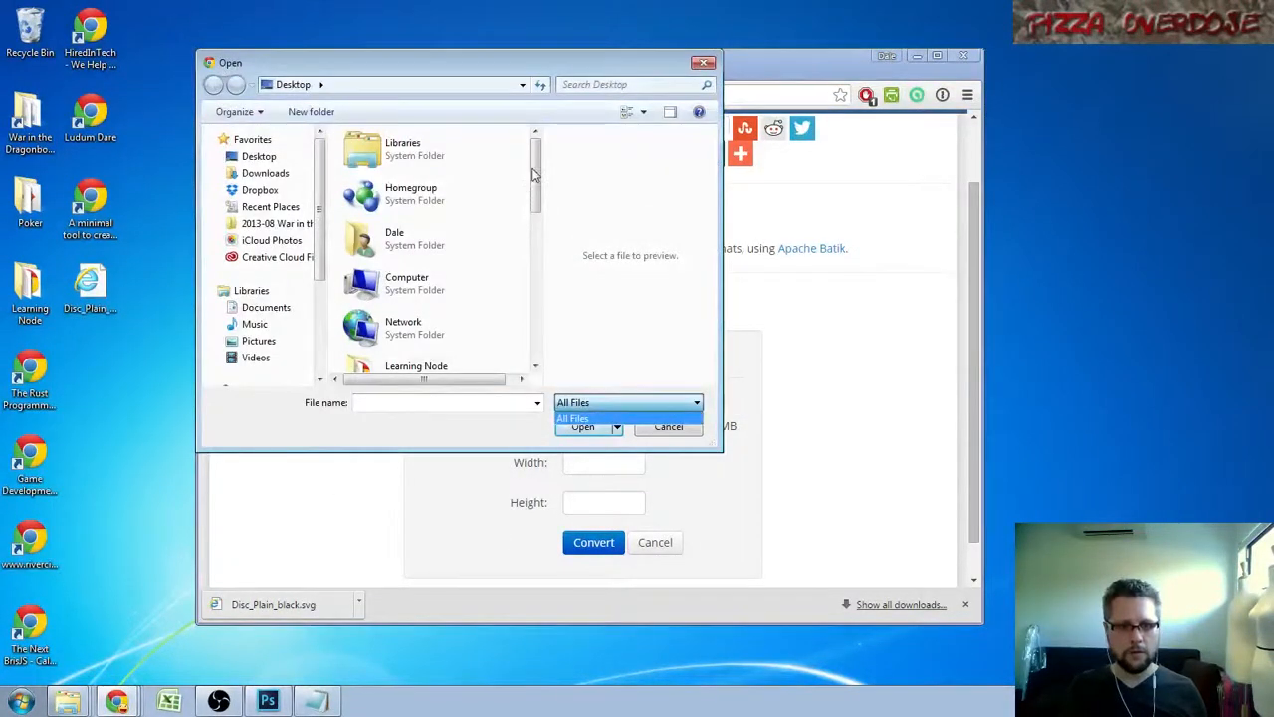
pyautogui.scroll(-5, 438, 248)
pyautogui.click(423, 219)
pyautogui.click(583, 426)
# Set the output width and height to 64 and run the raster conversion.
pyautogui.click(606, 463)
pyautogui.write('64')
pyautogui.press('Tab')
pyautogui.write('64')
pyautogui.click(598, 541)
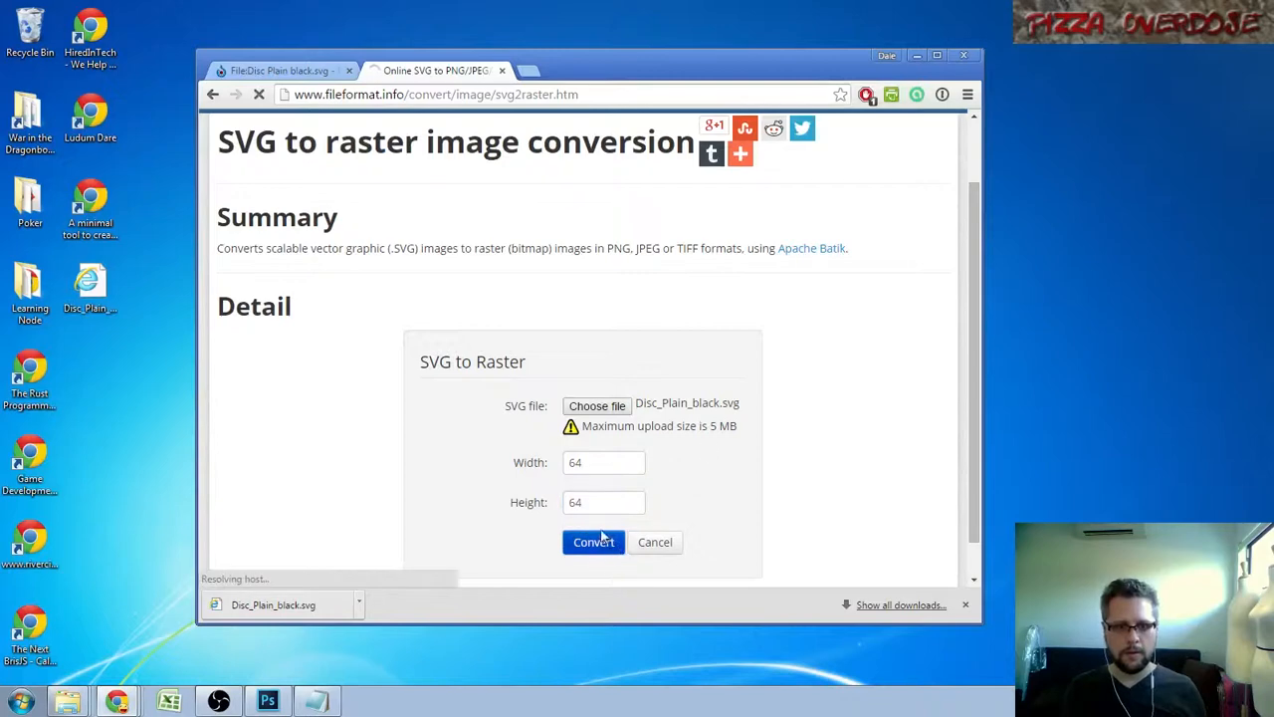
# Save the converted circle image as D:\Development\PizzaOverdose\GameSalad\Tutorial1\circle_64.png.
pyautogui.rightClick(301, 485)
pyautogui.click(356, 488)
pyautogui.press('Home')
pyautogui.write('D:\\Development\\PizzaOverdose\\GameSalad\\Tutorial1\\')
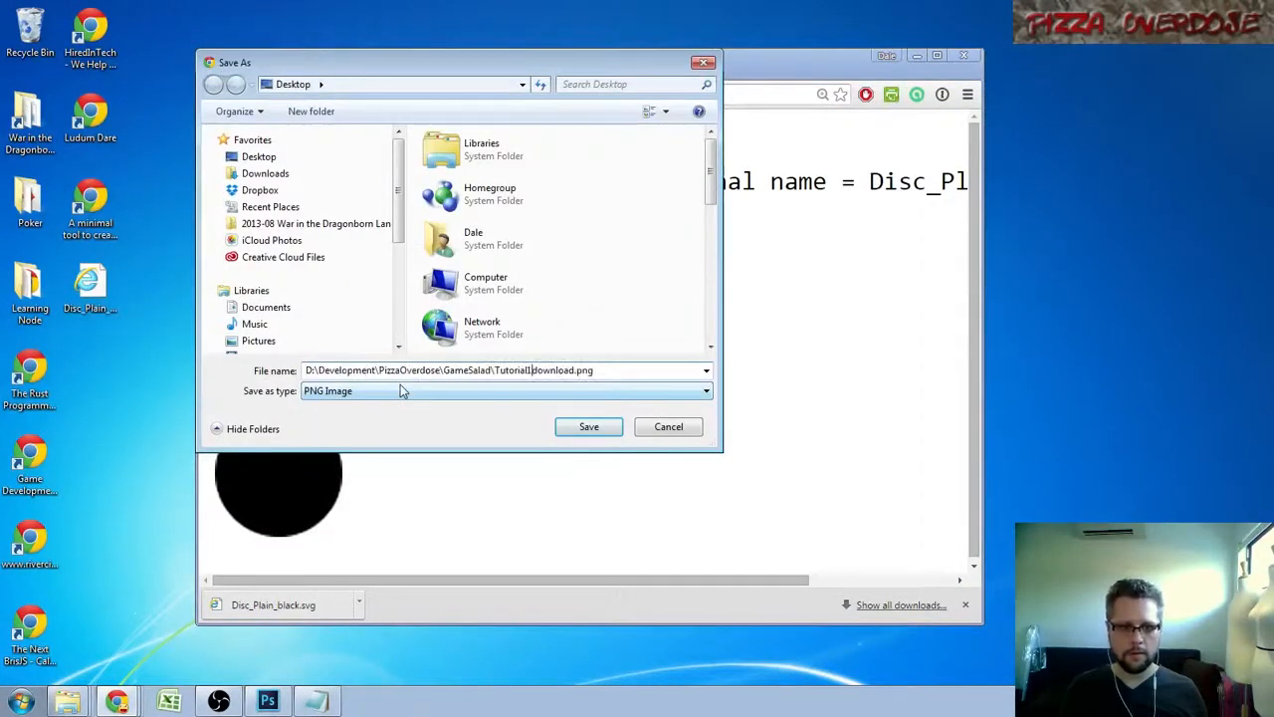
pyautogui.hotkey('shift', 'Right')
pyautogui.hotkey('shift', 'Right')
pyautogui.hotkey('shift', 'Right')
pyautogui.hotkey('shift', 'Right')
pyautogui.hotkey('shift', 'Right')
pyautogui.hotkey('shift', 'Right')
pyautogui.hotkey('shift', 'Right')
pyautogui.hotkey('shift', 'Right')
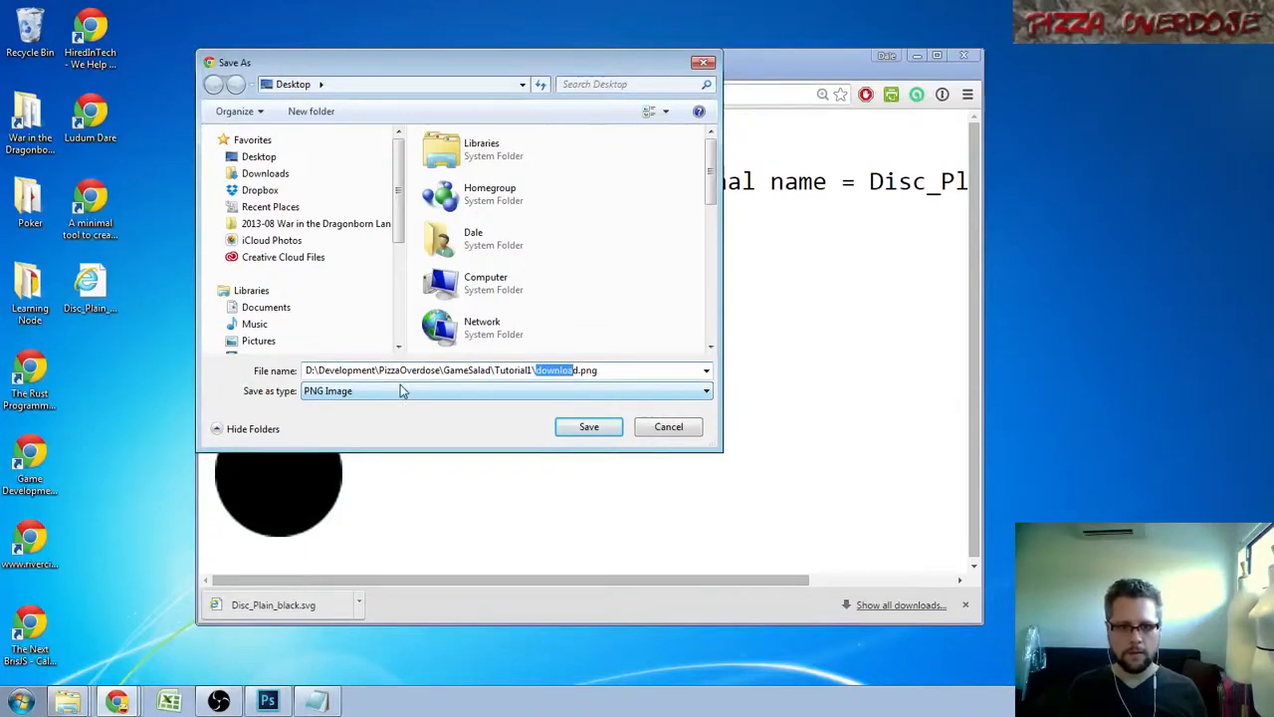
pyautogui.write('circle_64')
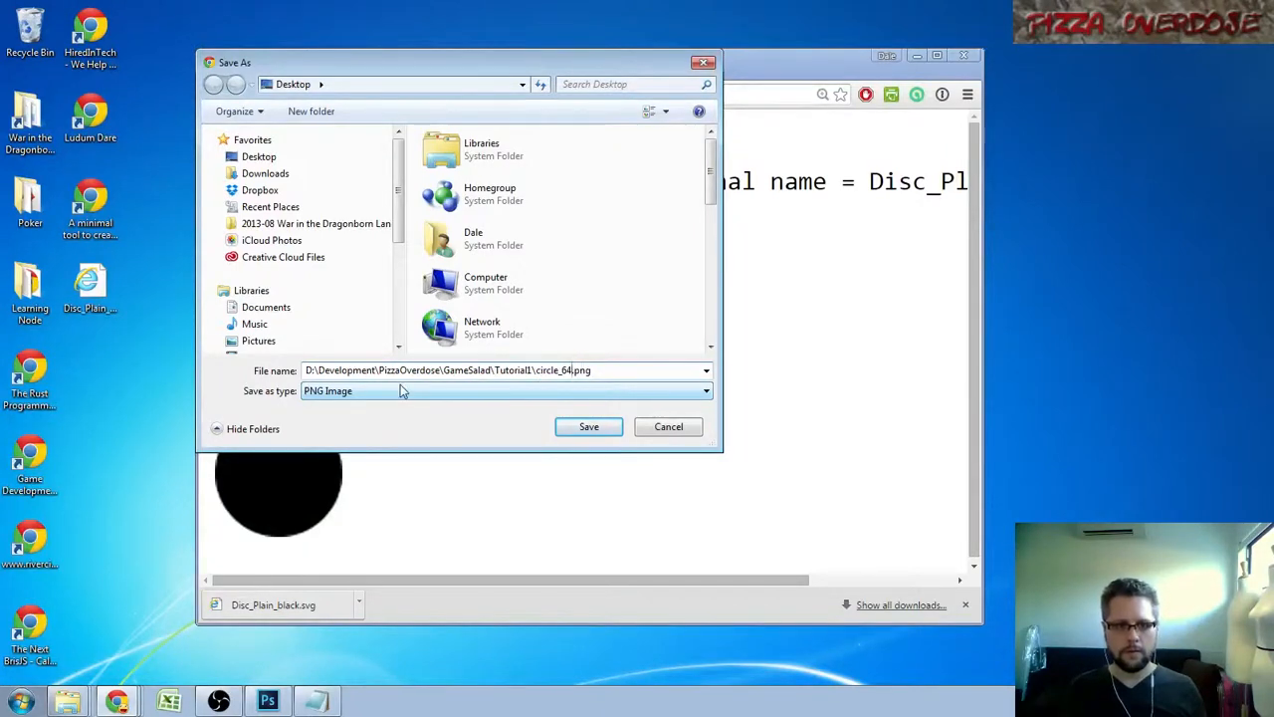
pyautogui.press('Return')
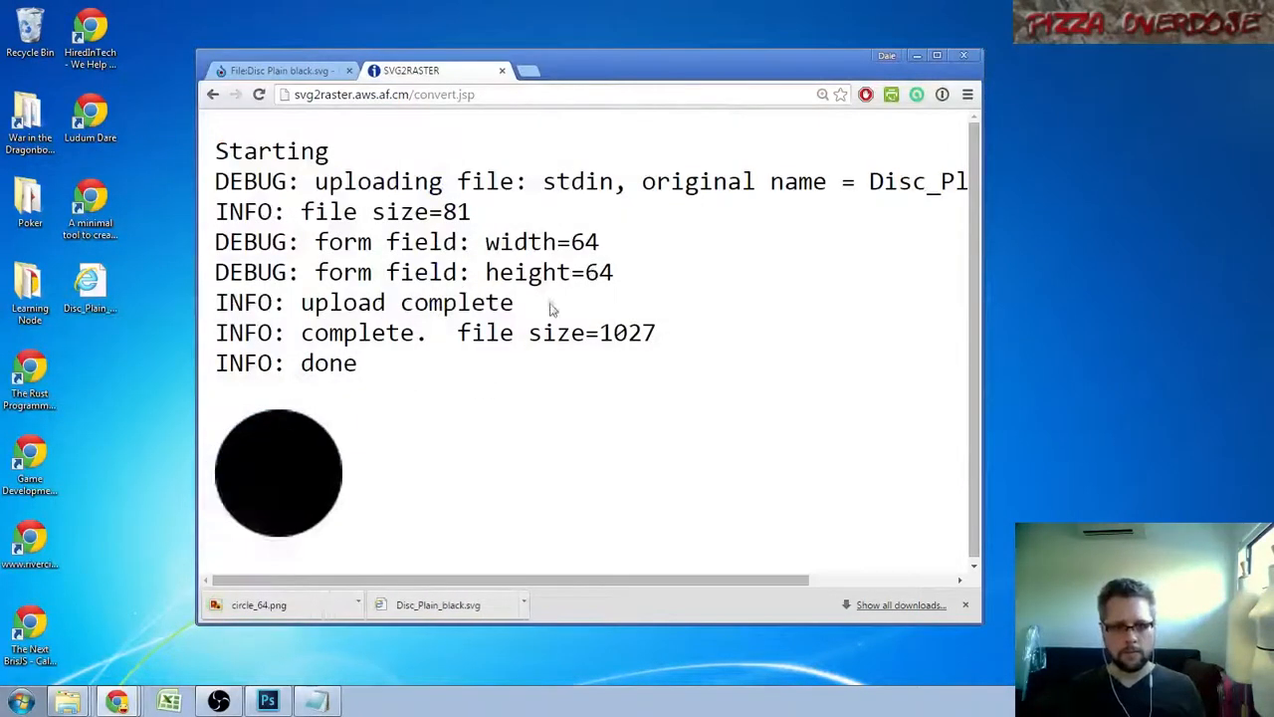
# Switch to Photoshop, invert the black circle in circle_64.png to white and save the file.
pyautogui.hotkey('alt', 'Tab')
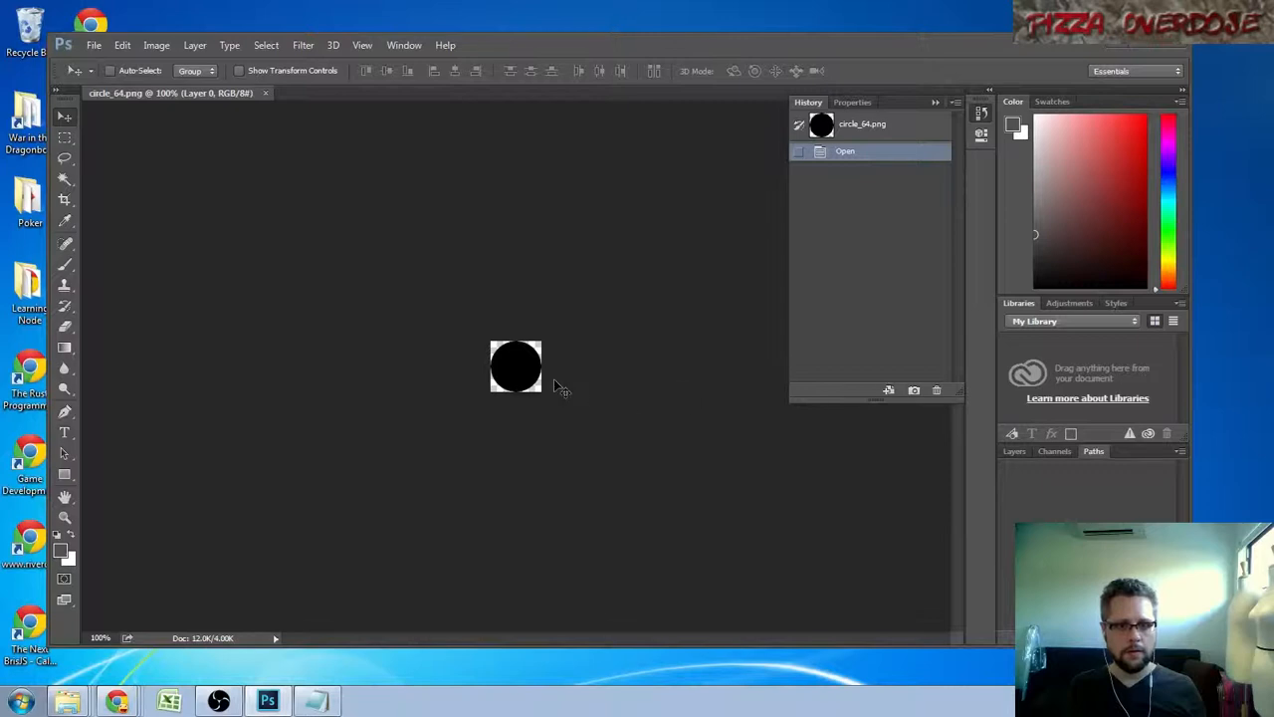
pyautogui.click(499, 369)
pyautogui.click(500, 369)
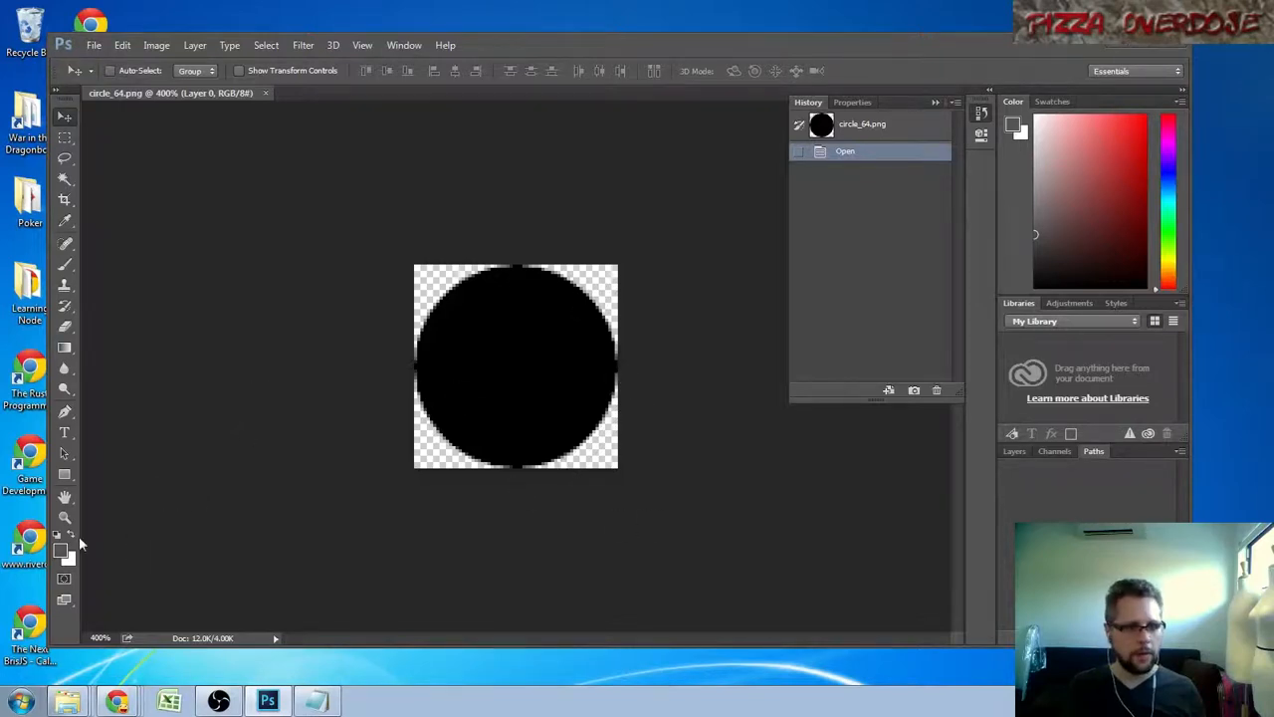
pyautogui.hotkey('ctrl', 'i')
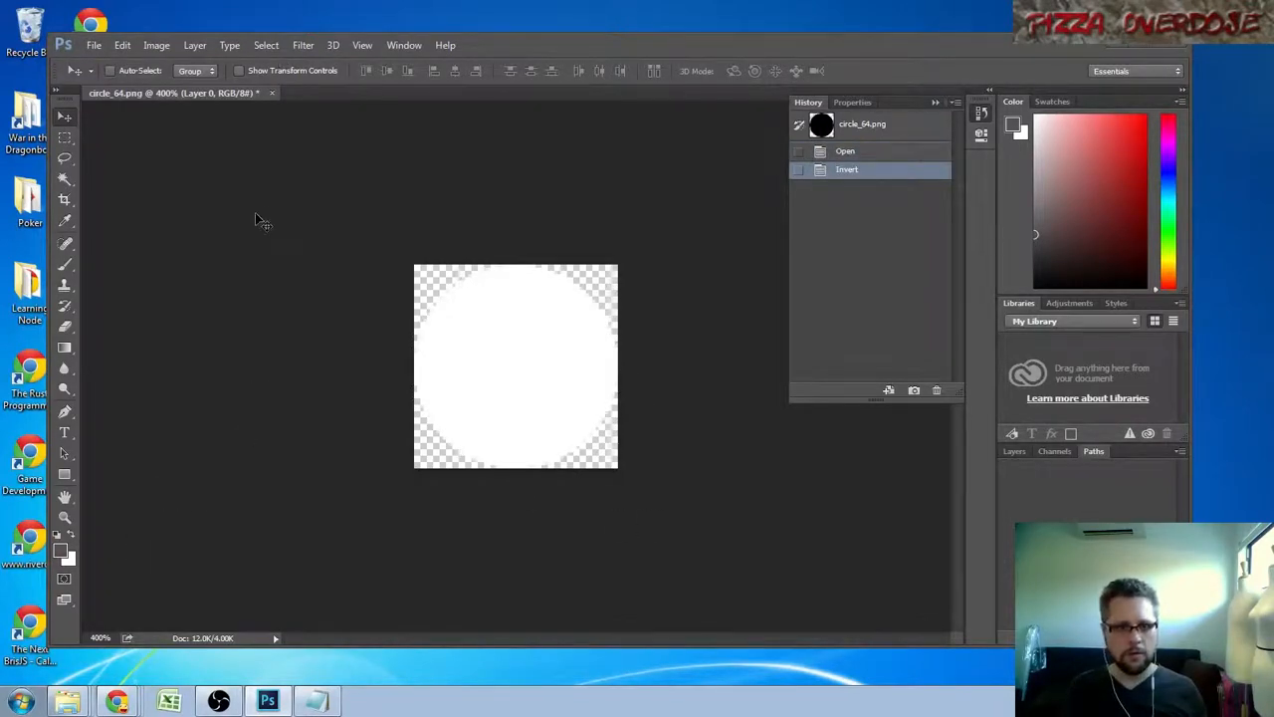
pyautogui.click(94, 44)
pyautogui.click(130, 207)
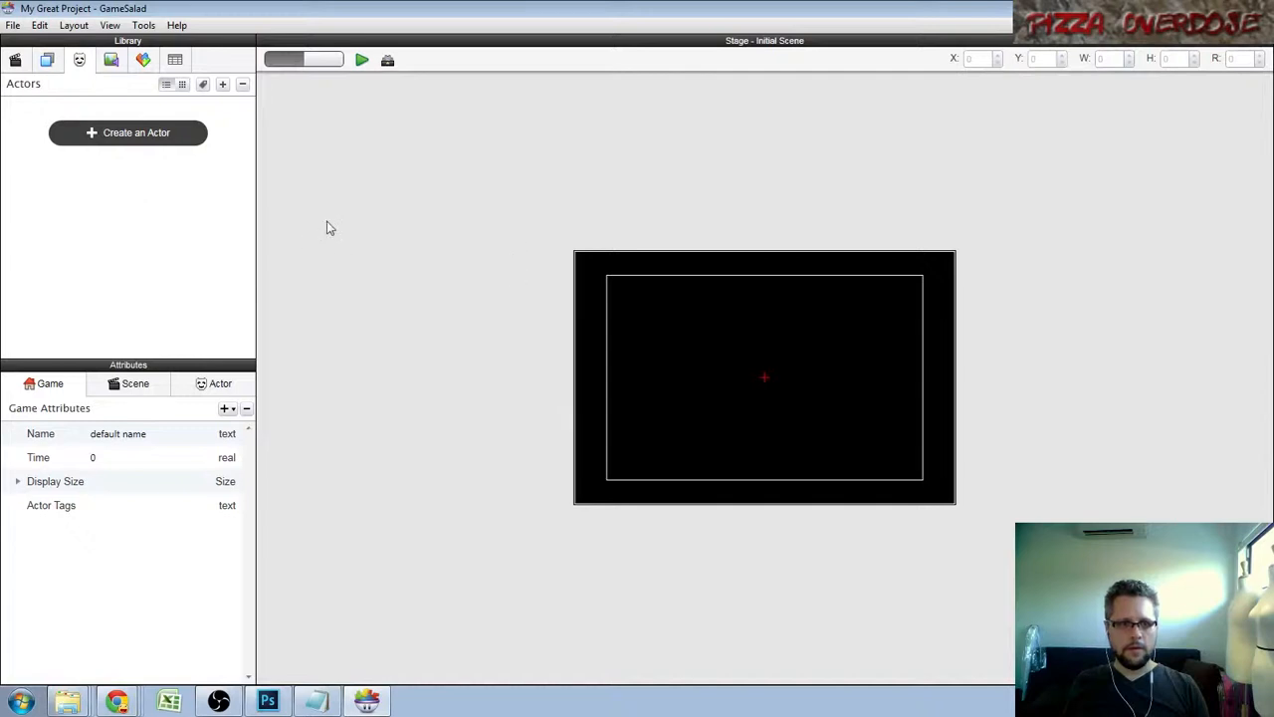
# Close the default My Great Project in GameSalad.
pyautogui.click(13, 27)
pyautogui.click(53, 124)
pyautogui.click(261, 148)
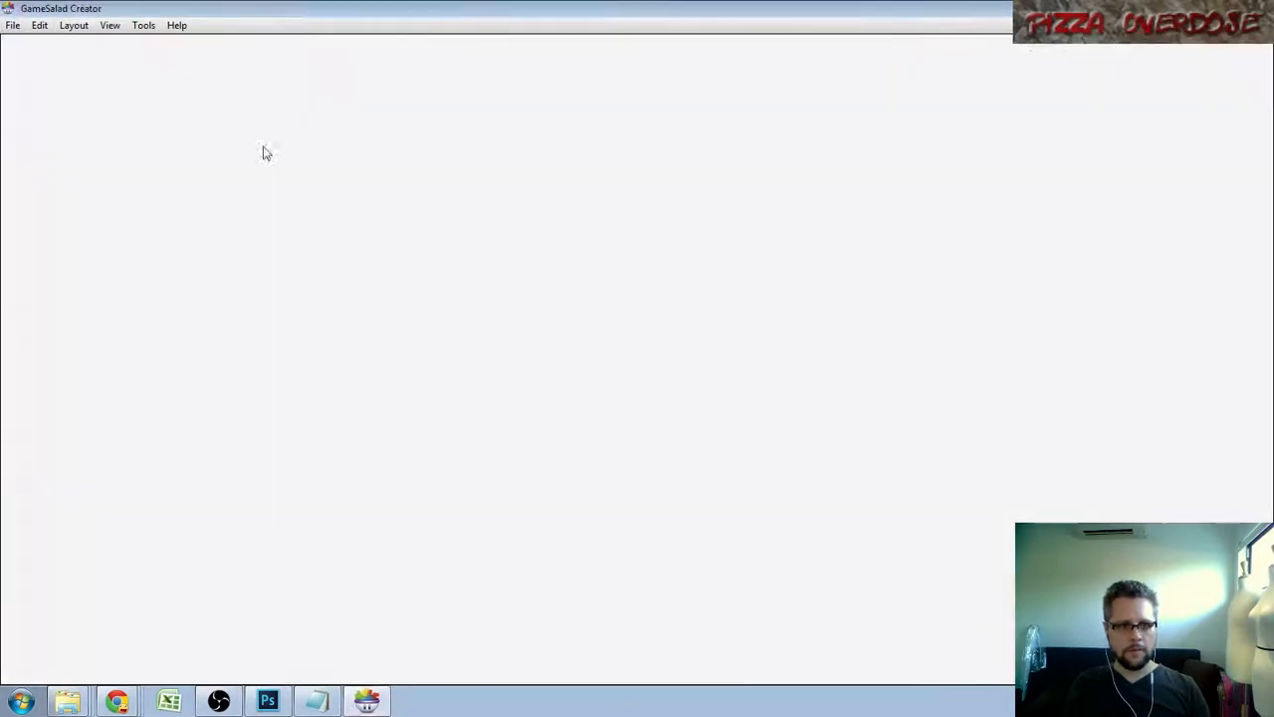
# Create a new project titled CircleGuyPrototype for the iPhone Portrait platform with Resolution Independence enabled.
pyautogui.click(11, 27)
pyautogui.click(31, 46)
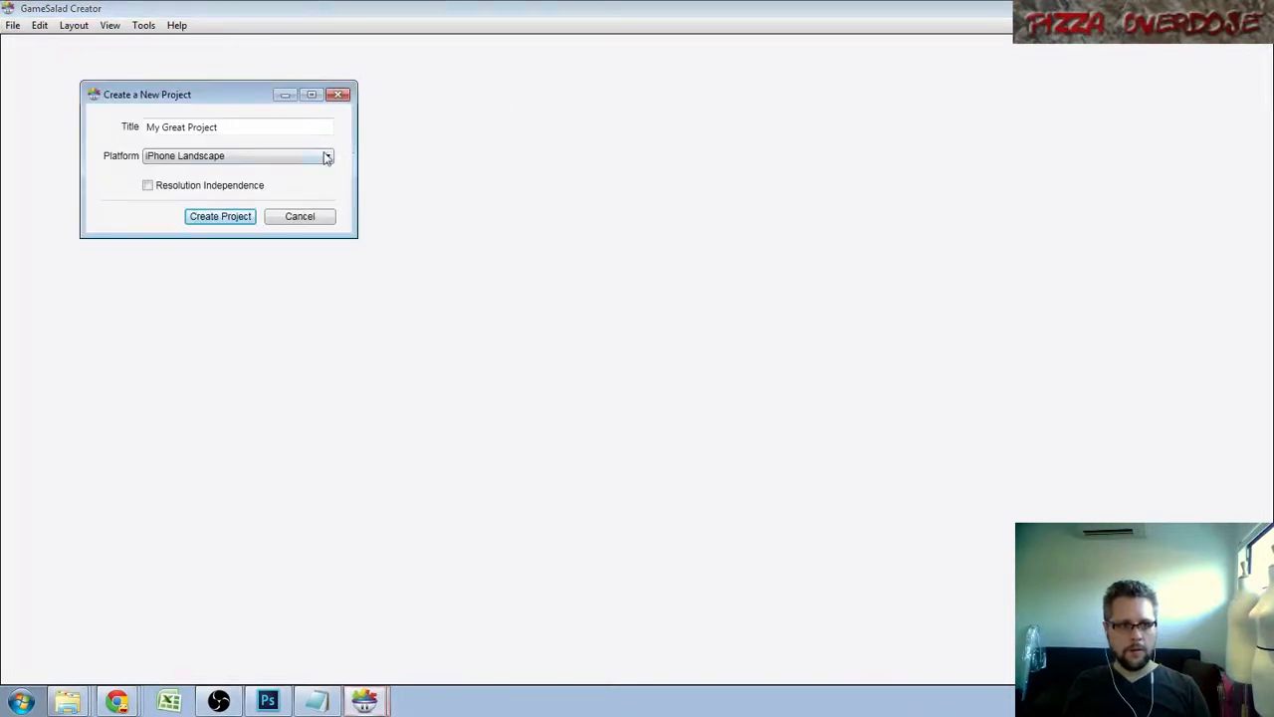
pyautogui.write('CircleGuyPrototype')
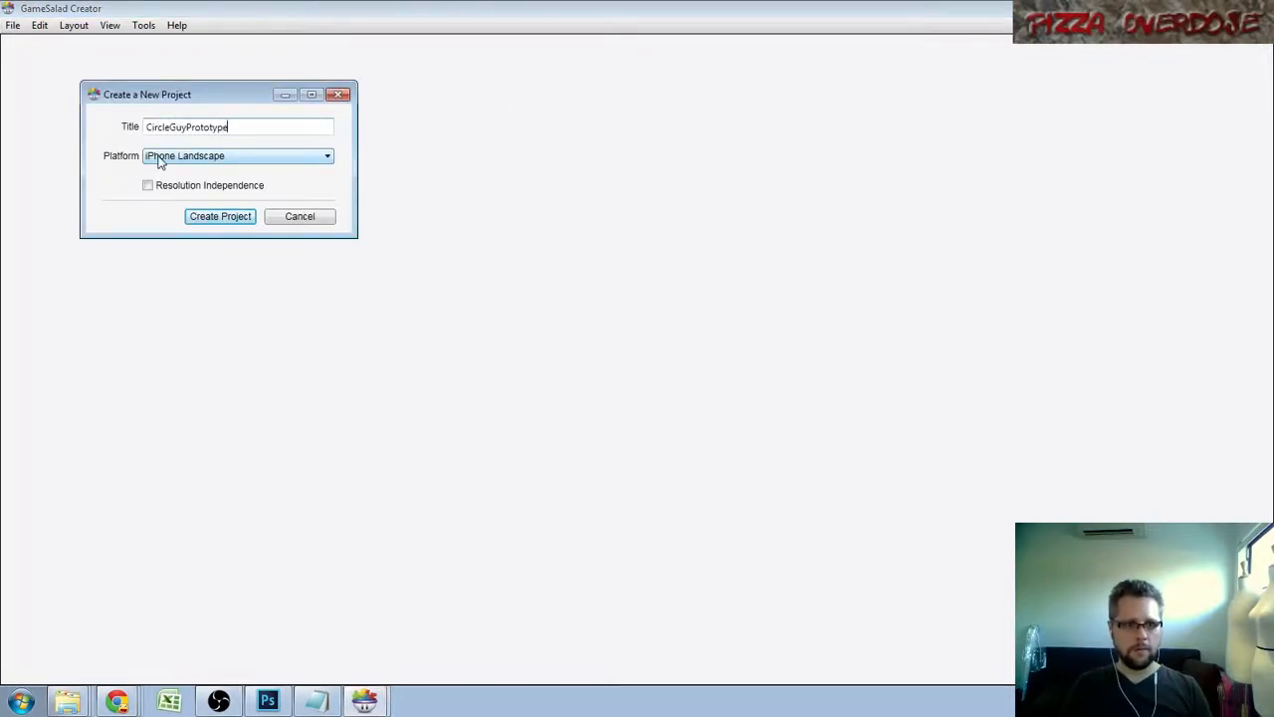
pyautogui.press('Tab')
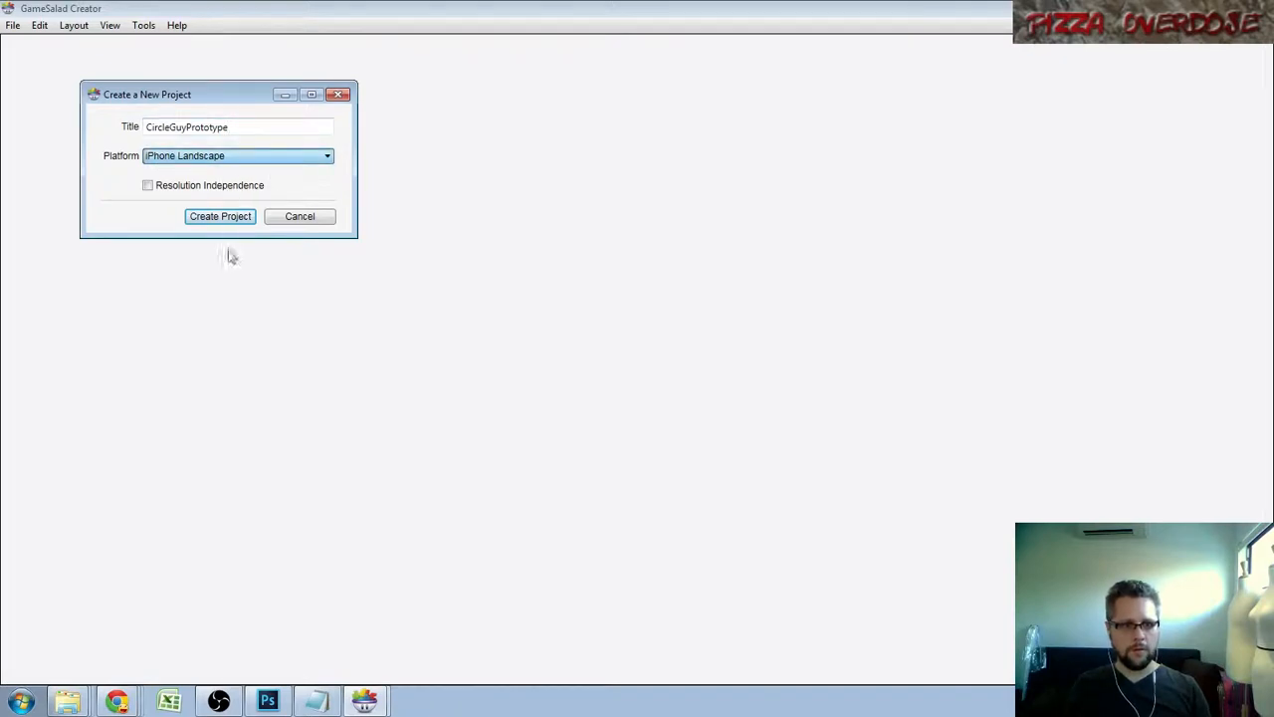
pyautogui.click(224, 179)
pyautogui.click(151, 187)
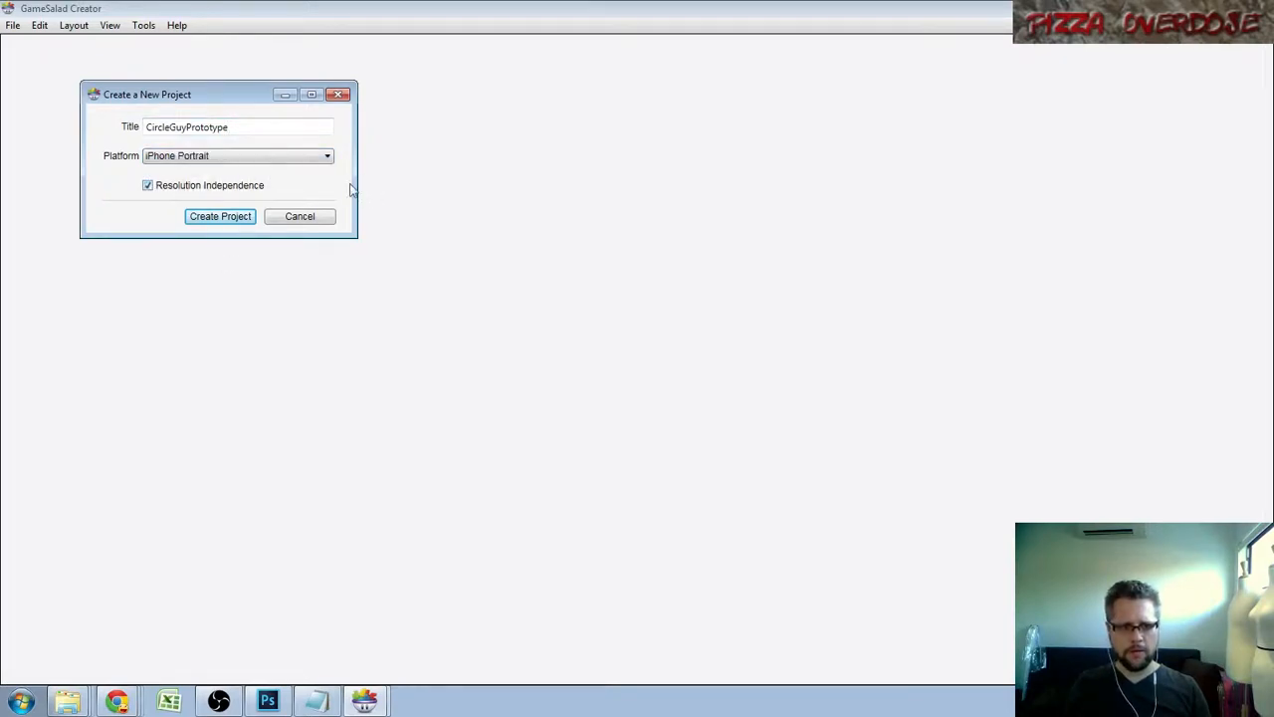
pyautogui.click(221, 217)
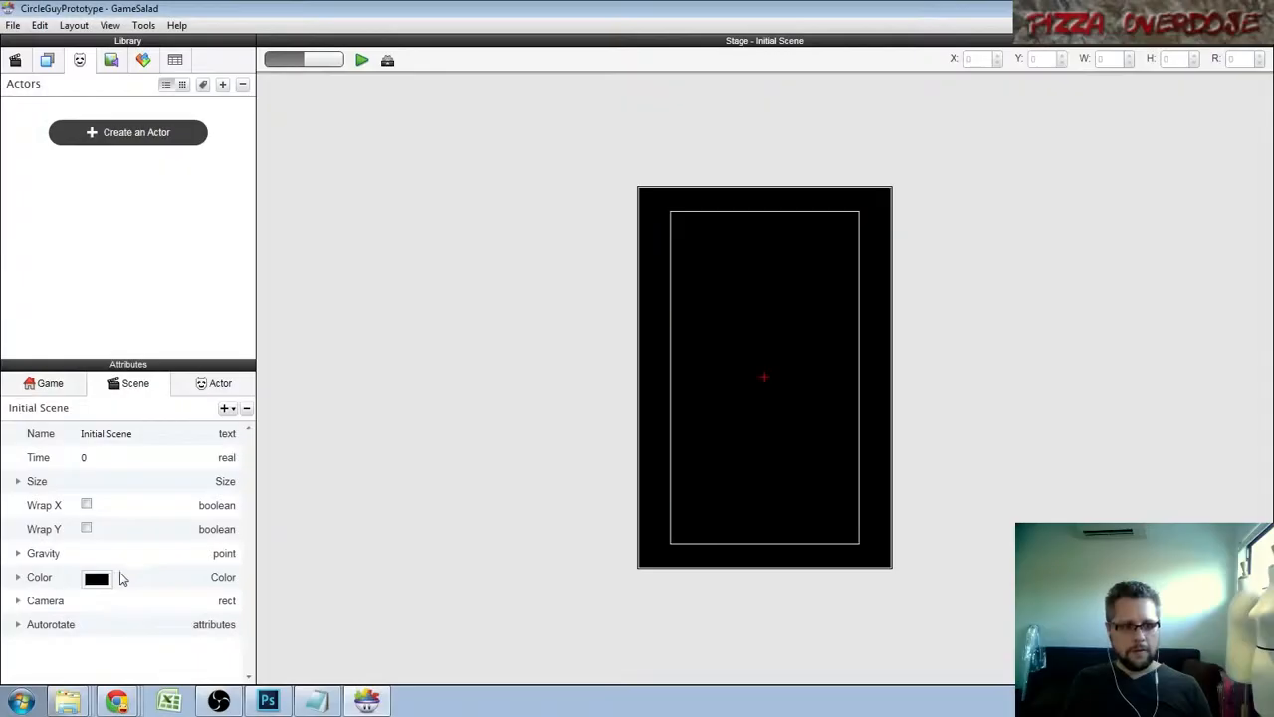
# Change the Initial Scene's background color to a medium grey.
pyautogui.click(97, 577)
pyautogui.click(182, 252)
pyautogui.moveTo(144, 252)
pyautogui.mouseDown()
pyautogui.moveTo(180, 233)
pyautogui.moveTo(145, 259)
pyautogui.mouseUp()
pyautogui.click(764, 372)
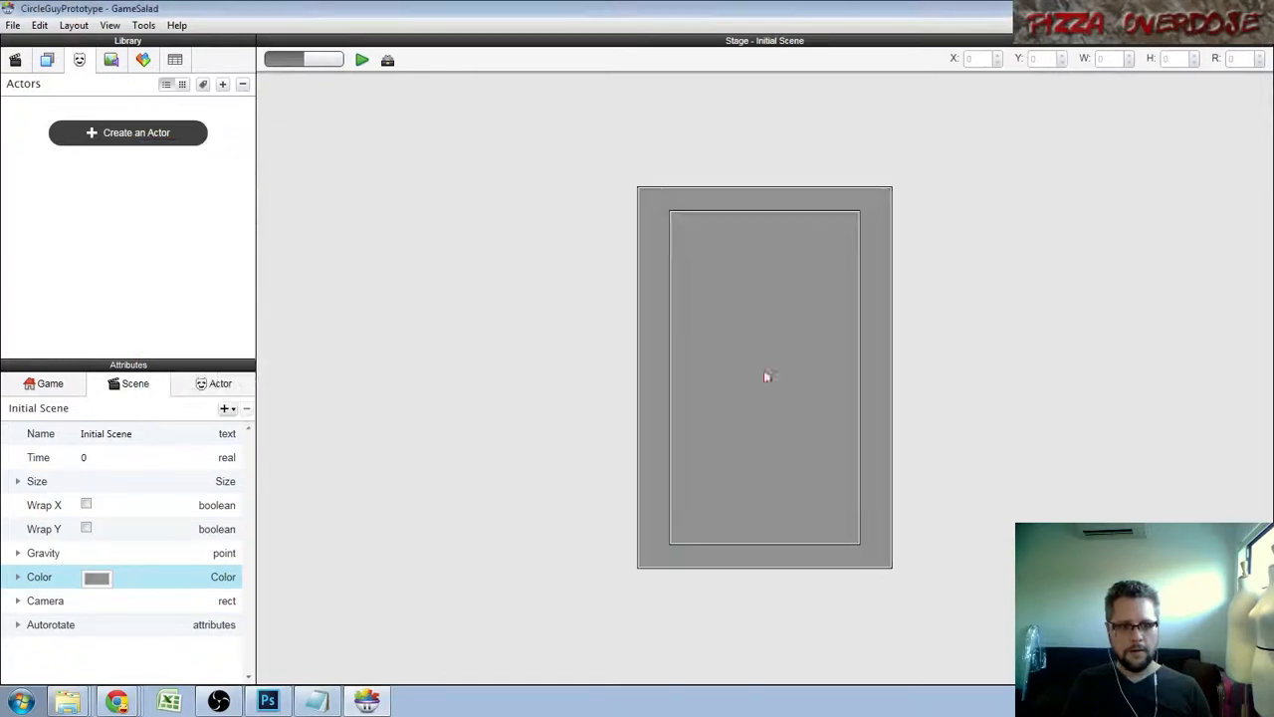
# Create an actor named CircleGuy and show its attributes.
pyautogui.click(145, 141)
pyautogui.click(40, 142)
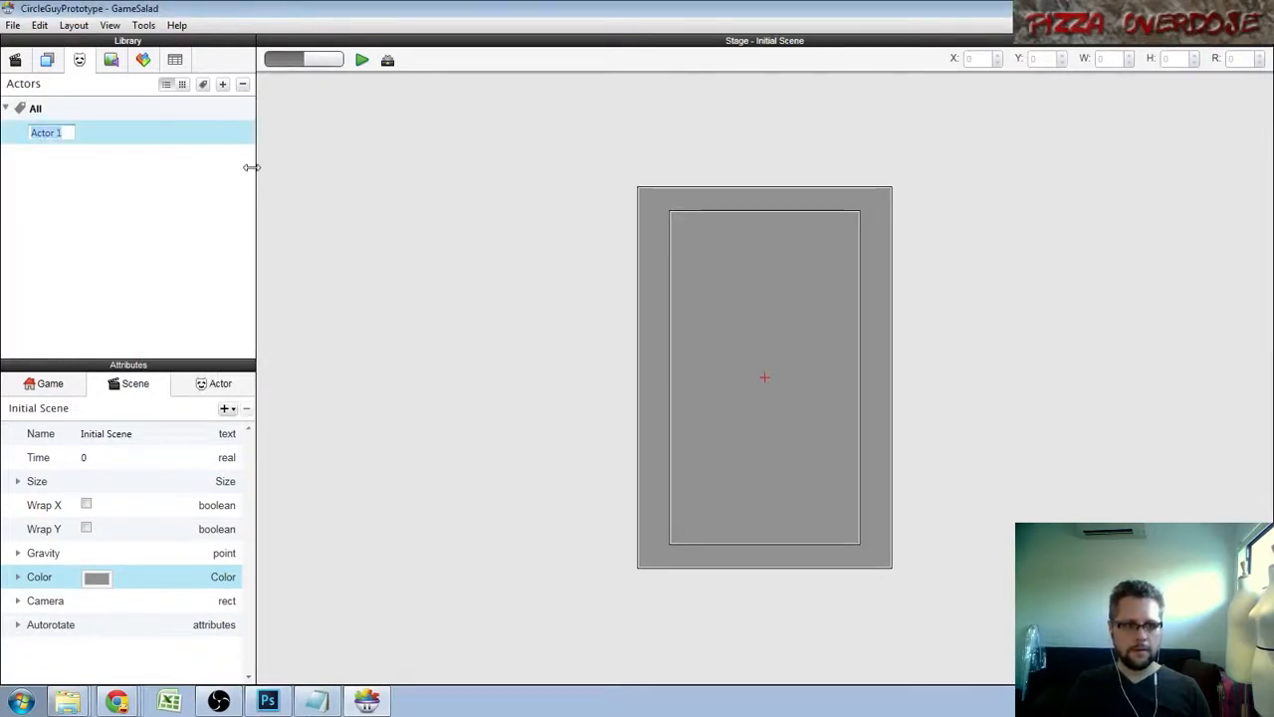
pyautogui.write('CircleG')
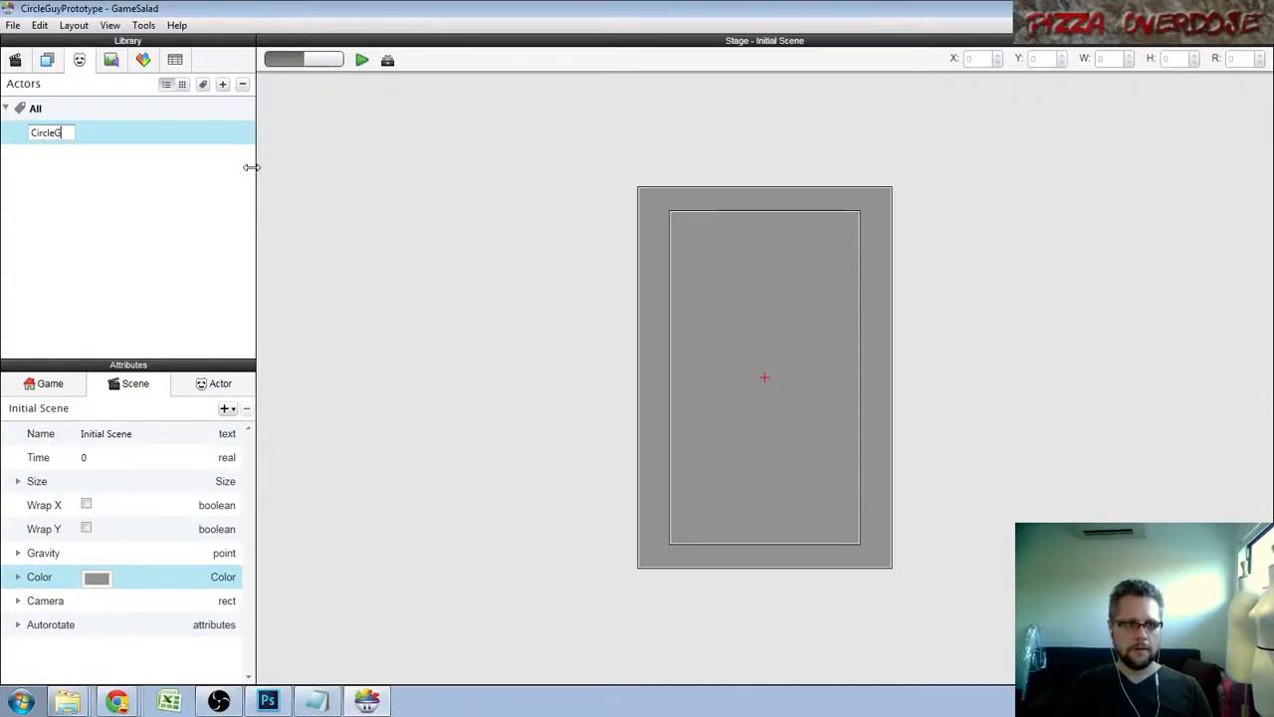
pyautogui.write('uy')
pyautogui.press('Return')
pyautogui.click(51, 133)
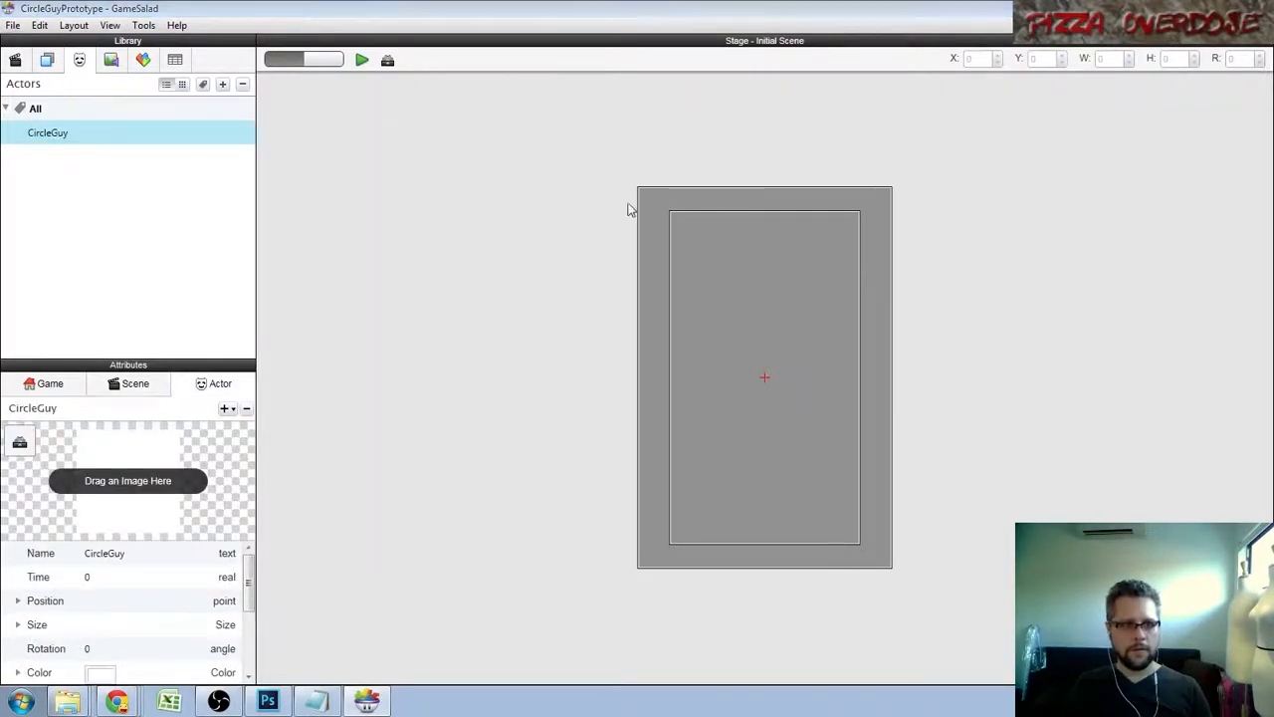
# Save the project as CircleGuyPrototype.gsproj in D:\Development\PizzaOverdose\GameSalad.
pyautogui.hotkey('ctrl', 's')
pyautogui.click(268, 318)
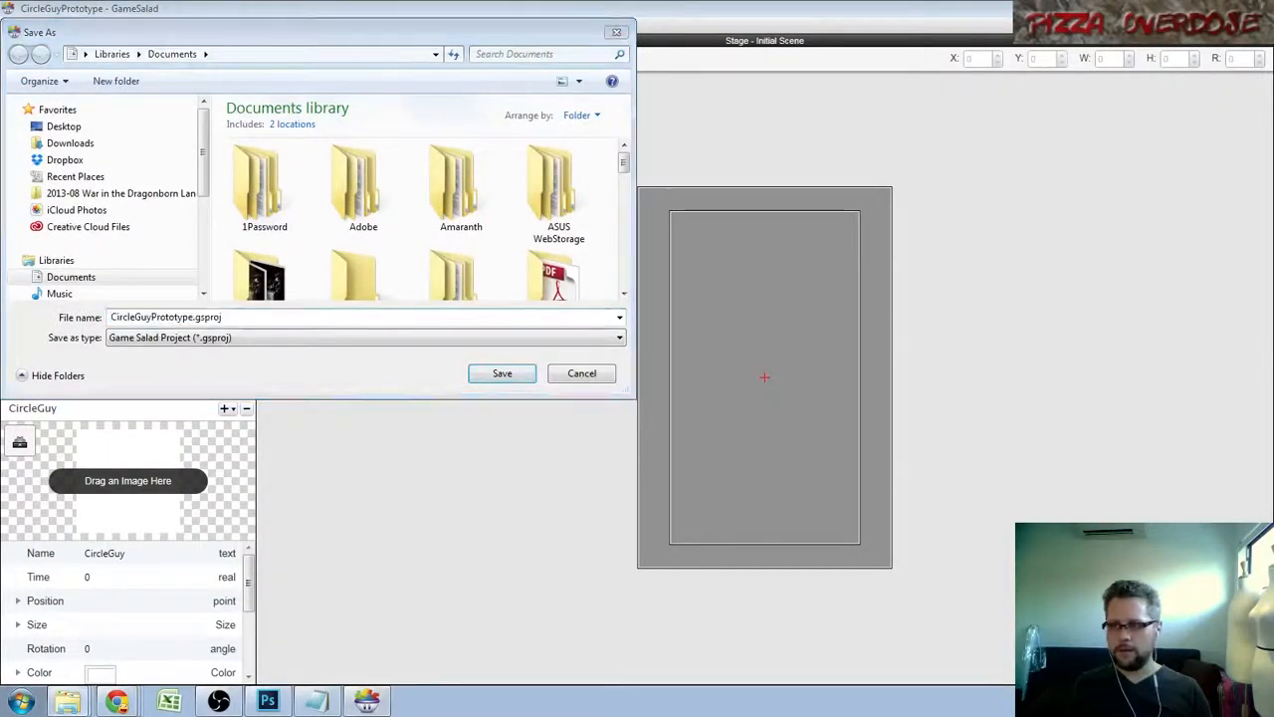
pyautogui.press('Home')
pyautogui.write('D:\\Development\\PizzaOverdose\\GameSalad')
pyautogui.write('\\')
pyautogui.press('Return')
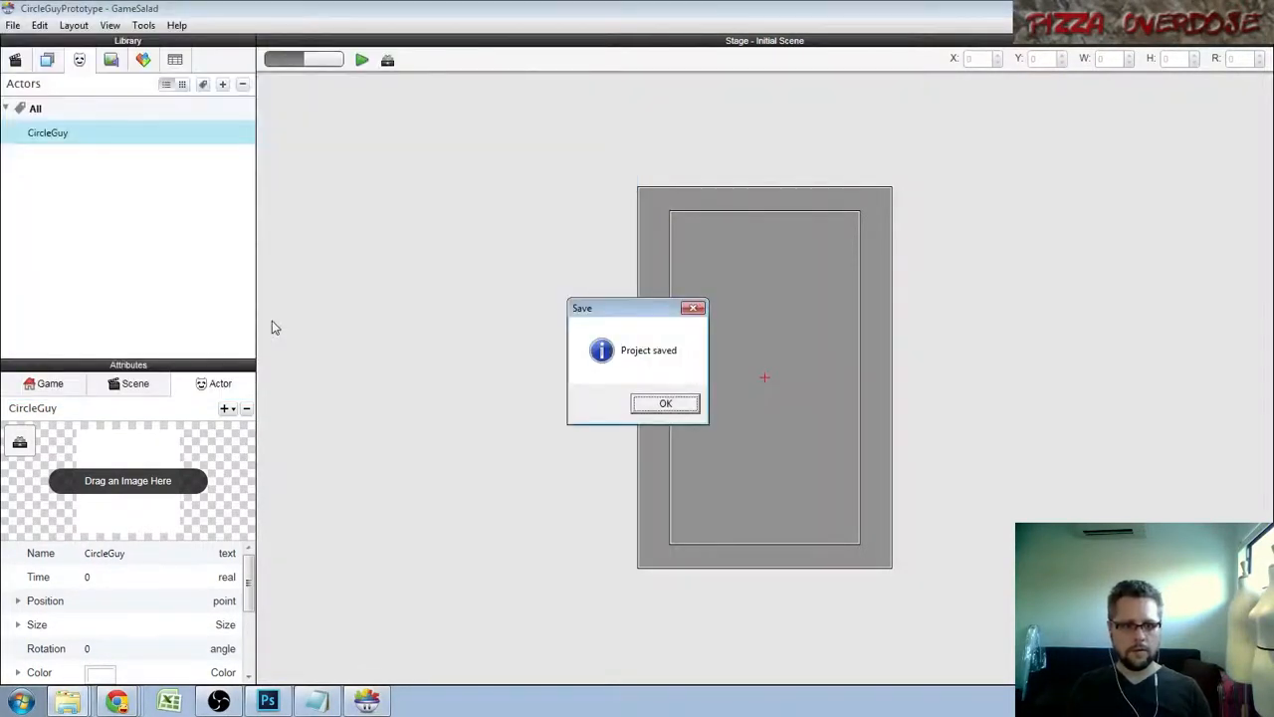
pyautogui.click(665, 404)
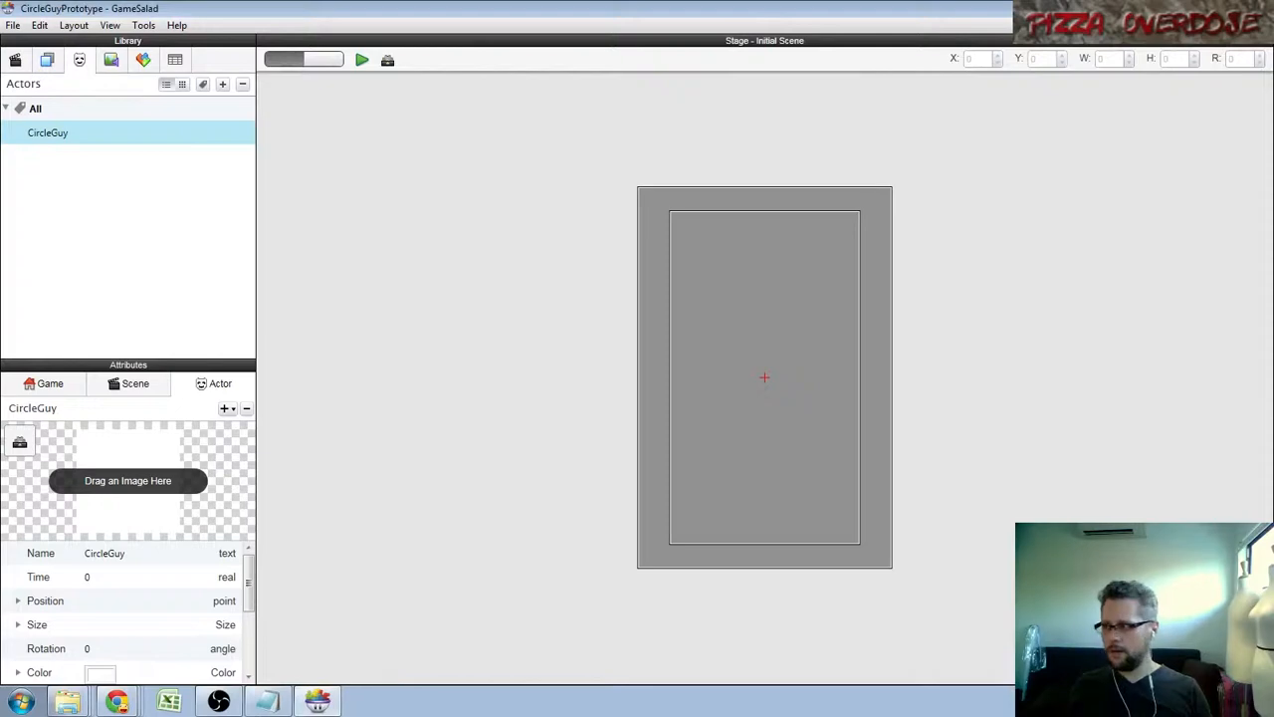
# Put circle_64.png from the GameSalad folder into the CircleGuyPrototype project's images folder.
pyautogui.click(317, 701)
pyautogui.click(683, 166)
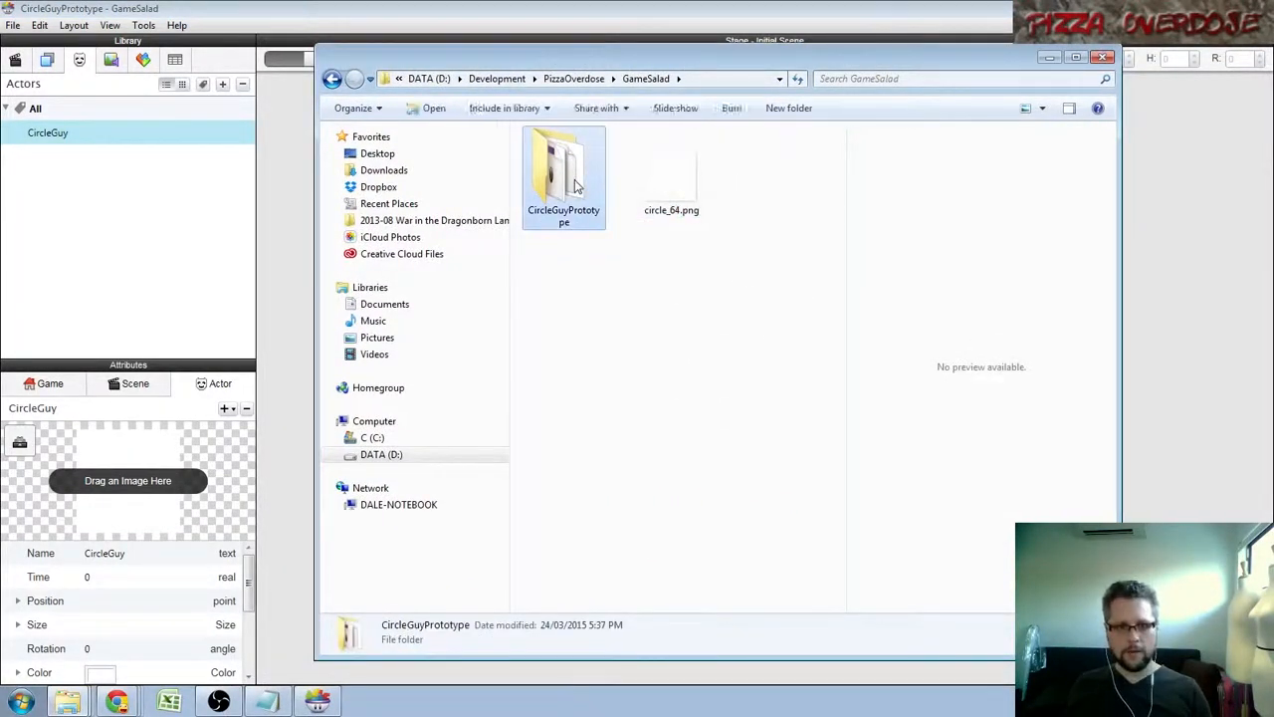
pyautogui.doubleClick(591, 190)
pyautogui.doubleClick(564, 194)
pyautogui.hotkey('ctrl', 'v')
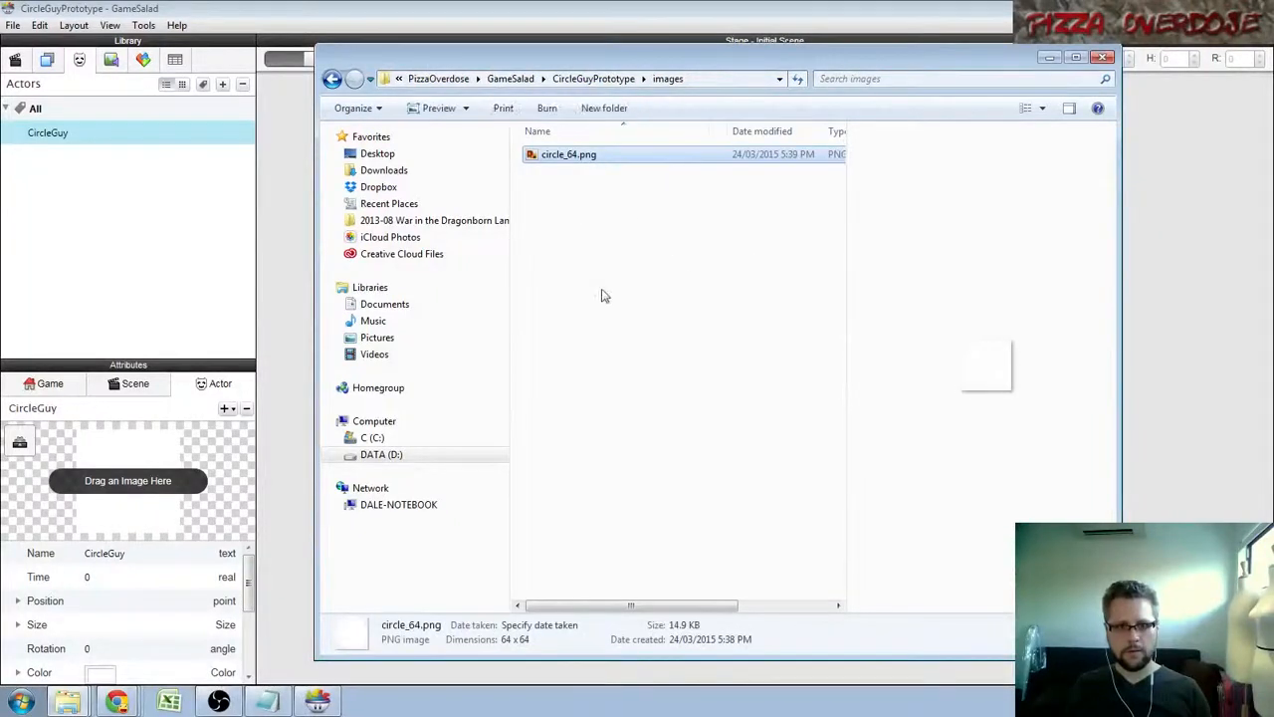
# Assign circle_64.png from the images folder as the CircleGuy actor's image and return to GameSalad.
pyautogui.click(608, 287)
pyautogui.moveTo(542, 158); pyautogui.dragTo(149, 500)
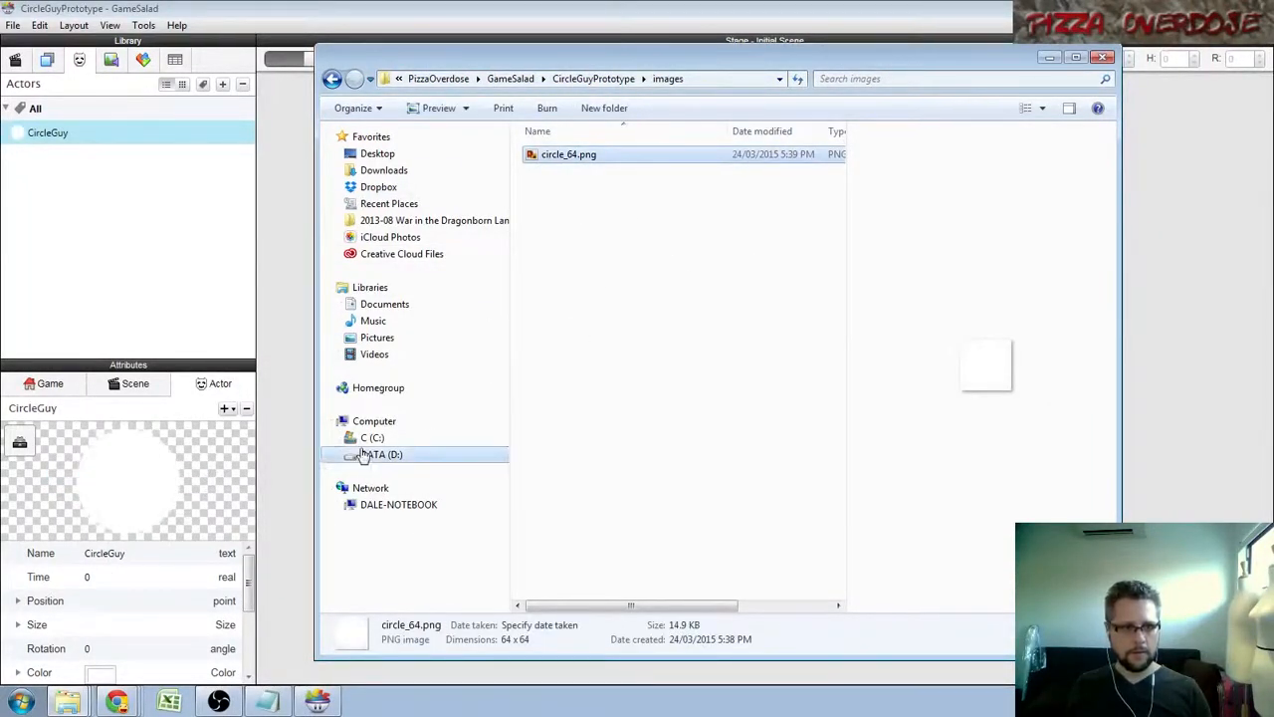
pyautogui.click(602, 18)
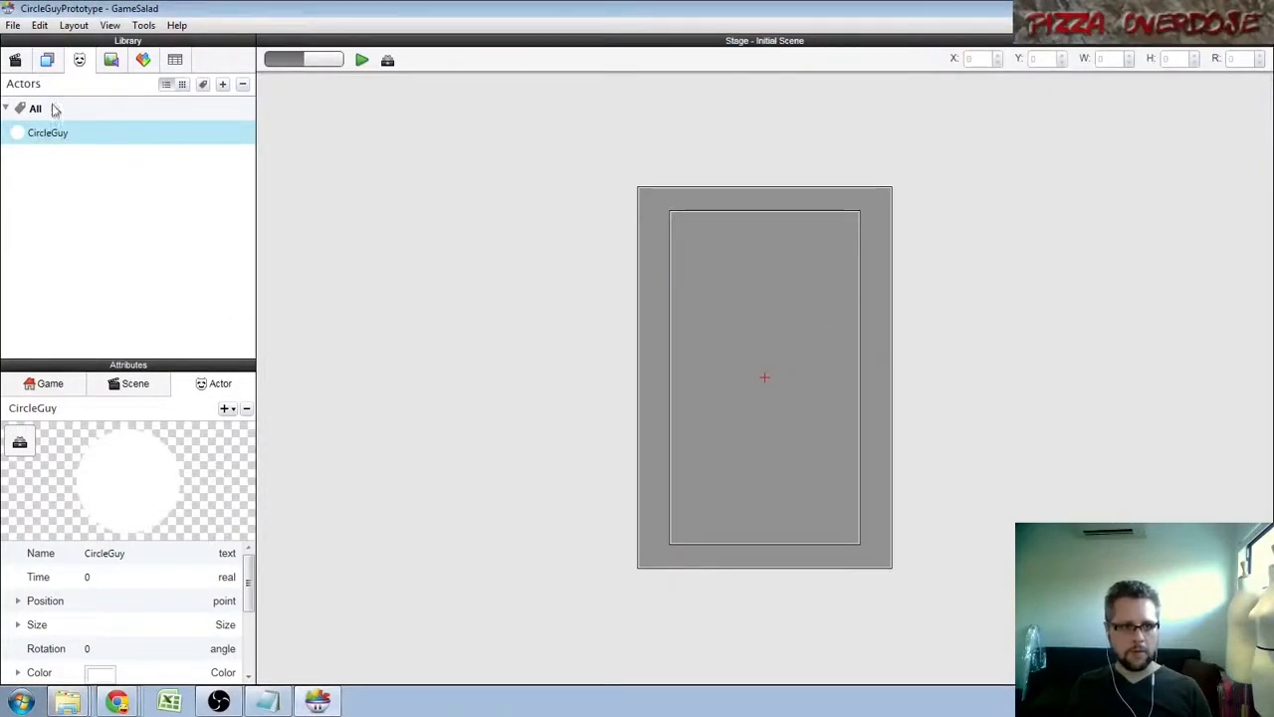
# Place a CircleGuy instance low in the scene at about X 102, Y 86 and set its width and height to 32.
pyautogui.moveTo(40, 142); pyautogui.dragTo(772, 227)
pyautogui.moveTo(745, 463); pyautogui.dragTo(719, 500)
pyautogui.scroll(-2, 244, 585)
pyautogui.click(18, 588)
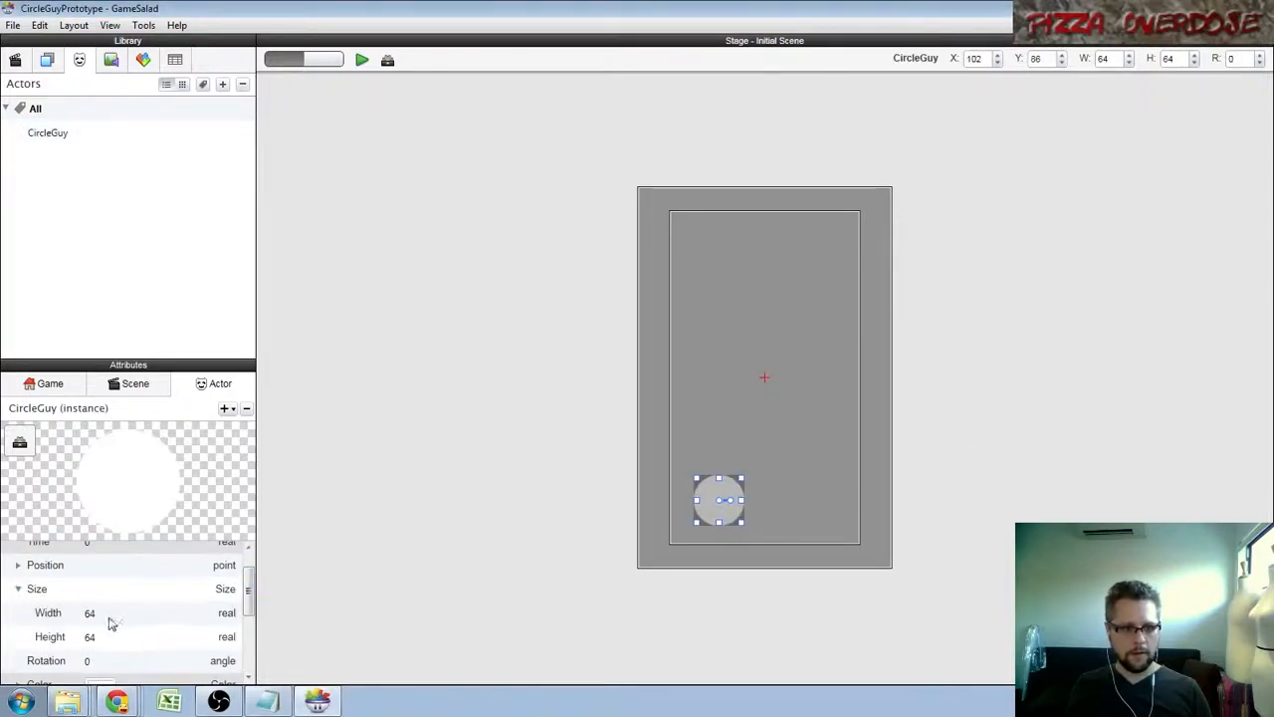
pyautogui.doubleClick(91, 613)
pyautogui.write('32')
pyautogui.doubleClick(92, 637)
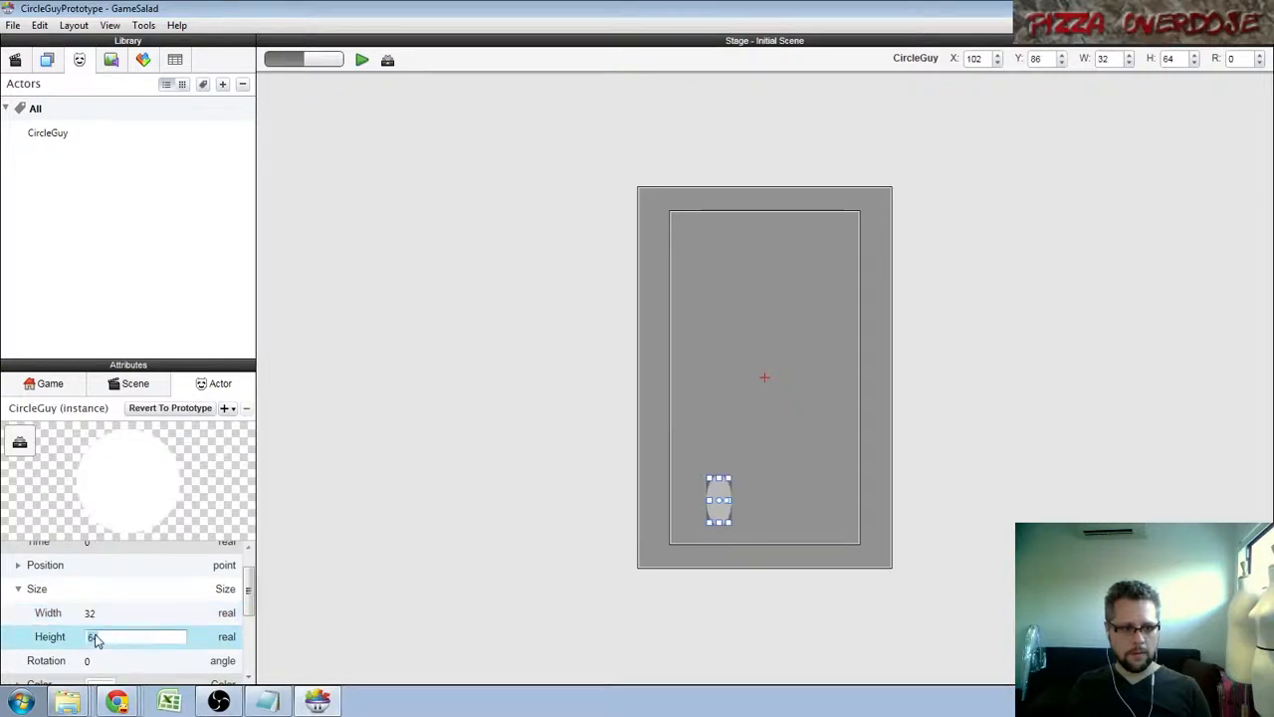
pyautogui.write('32')
pyautogui.press('Return')
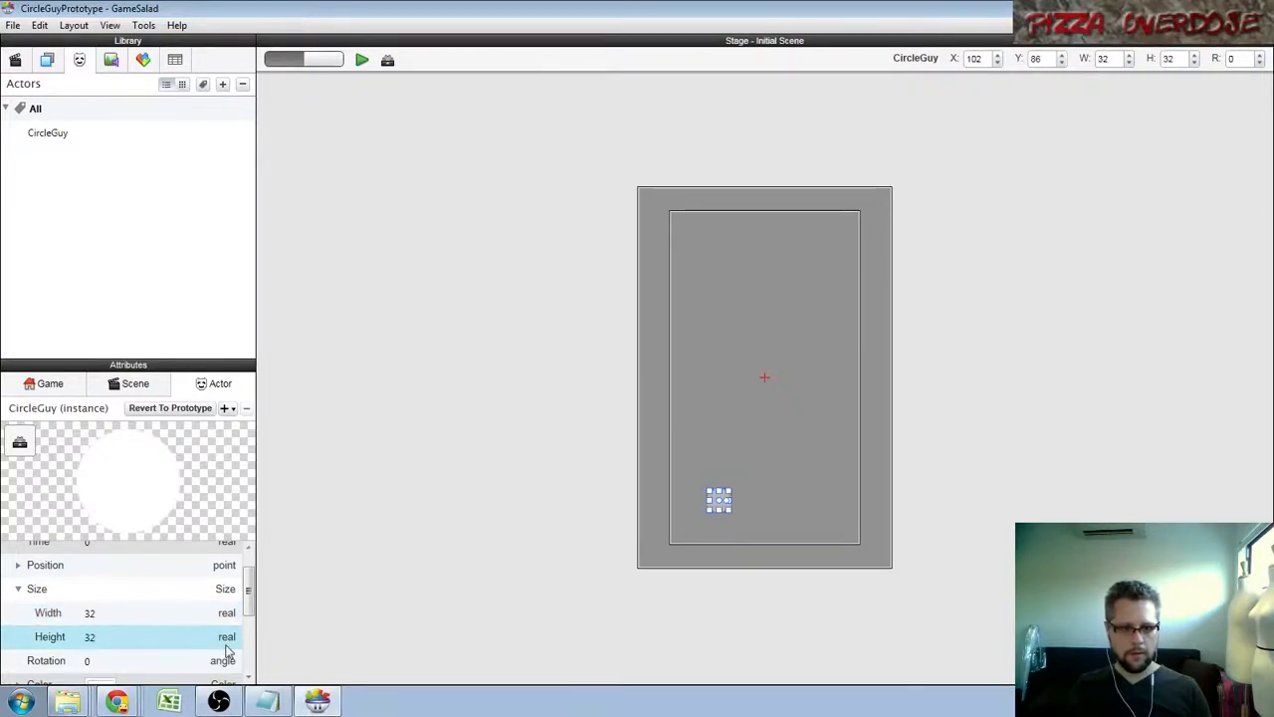
pyautogui.click(554, 485)
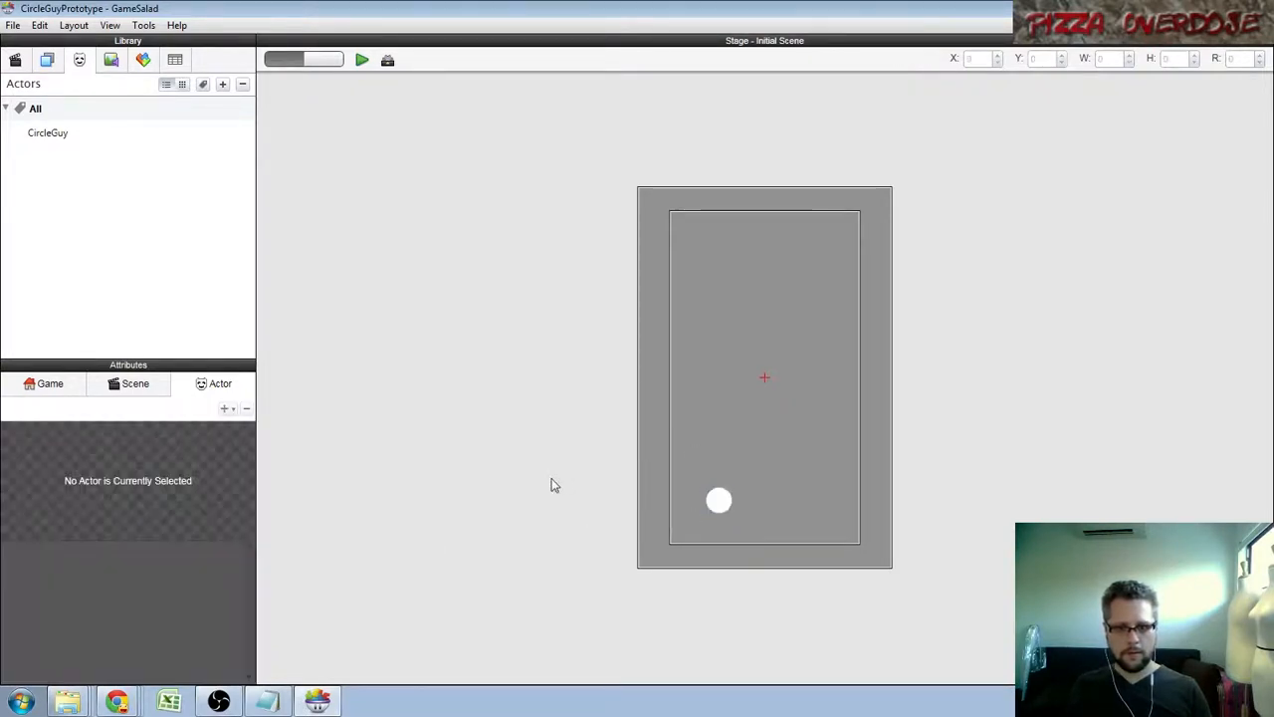
pyautogui.click(720, 509)
pyautogui.click(782, 512)
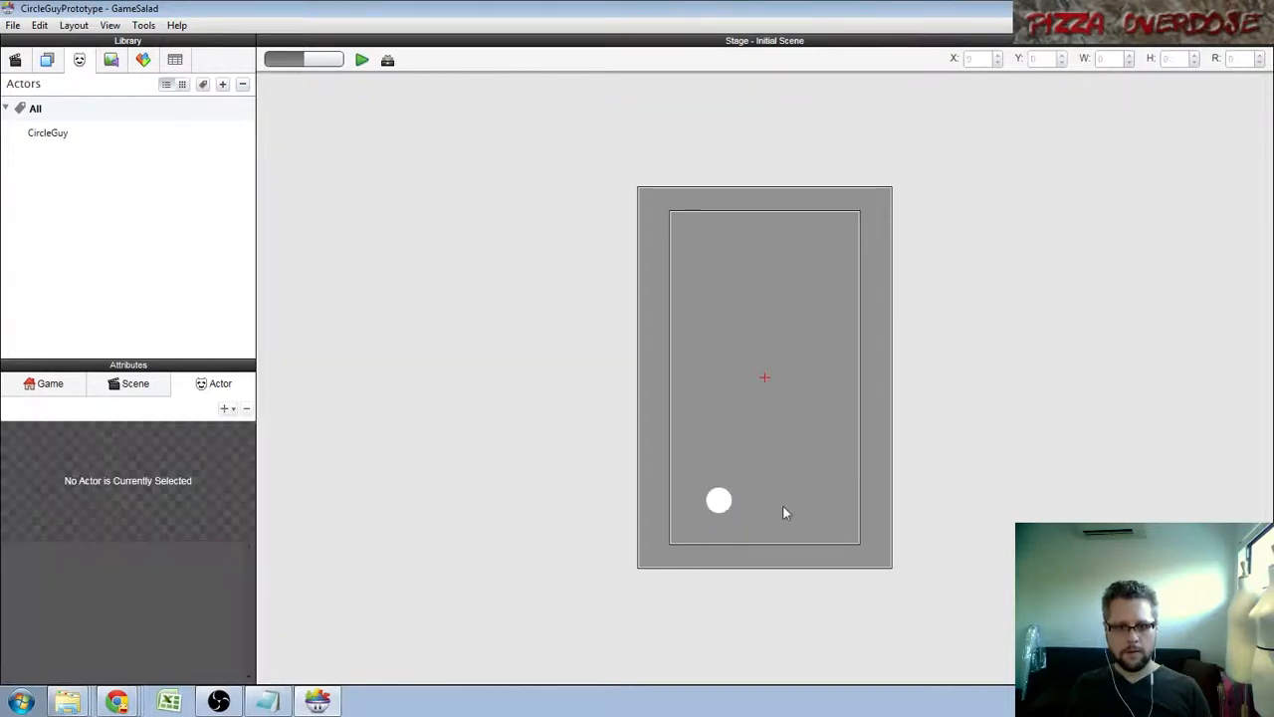
# Move the CircleGuy instance slightly up and to the right within the scene.
pyautogui.click(718, 510)
pyautogui.moveTo(718, 509); pyautogui.dragTo(728, 476)
# Expand the initial scene's Size attributes to show width and height, and save the project.
pyautogui.click(166, 387)
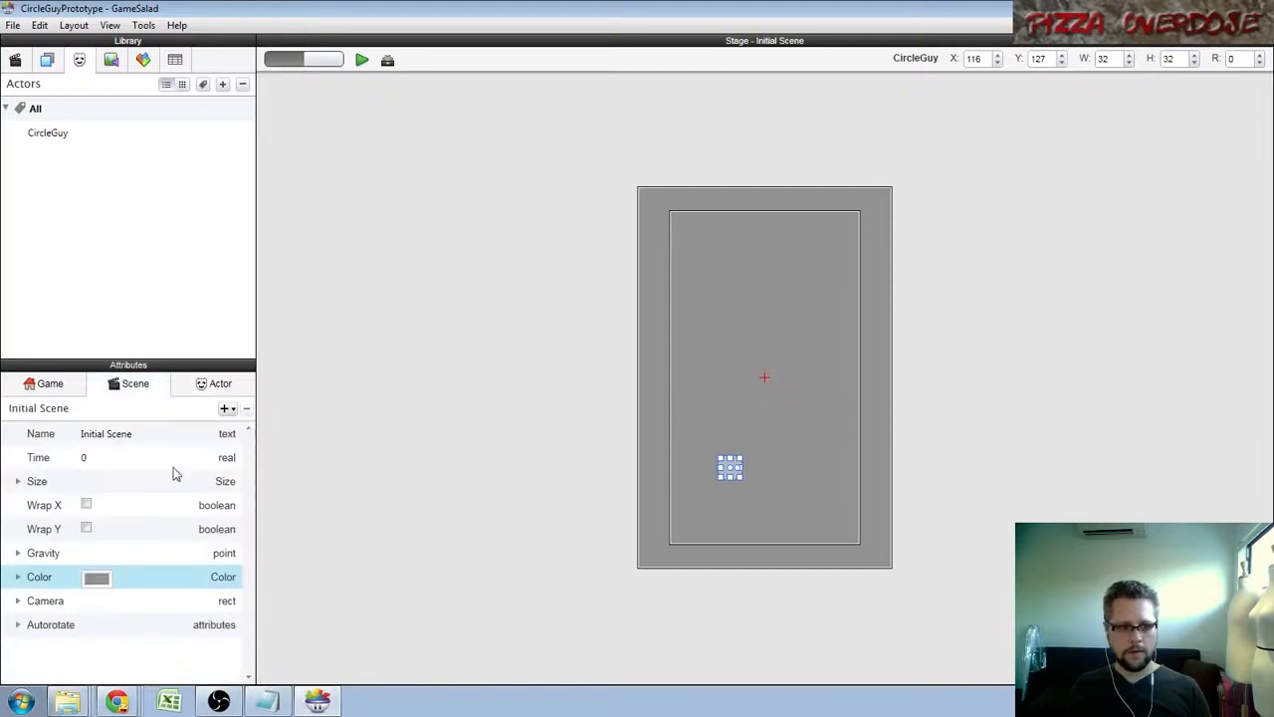
pyautogui.click(17, 482)
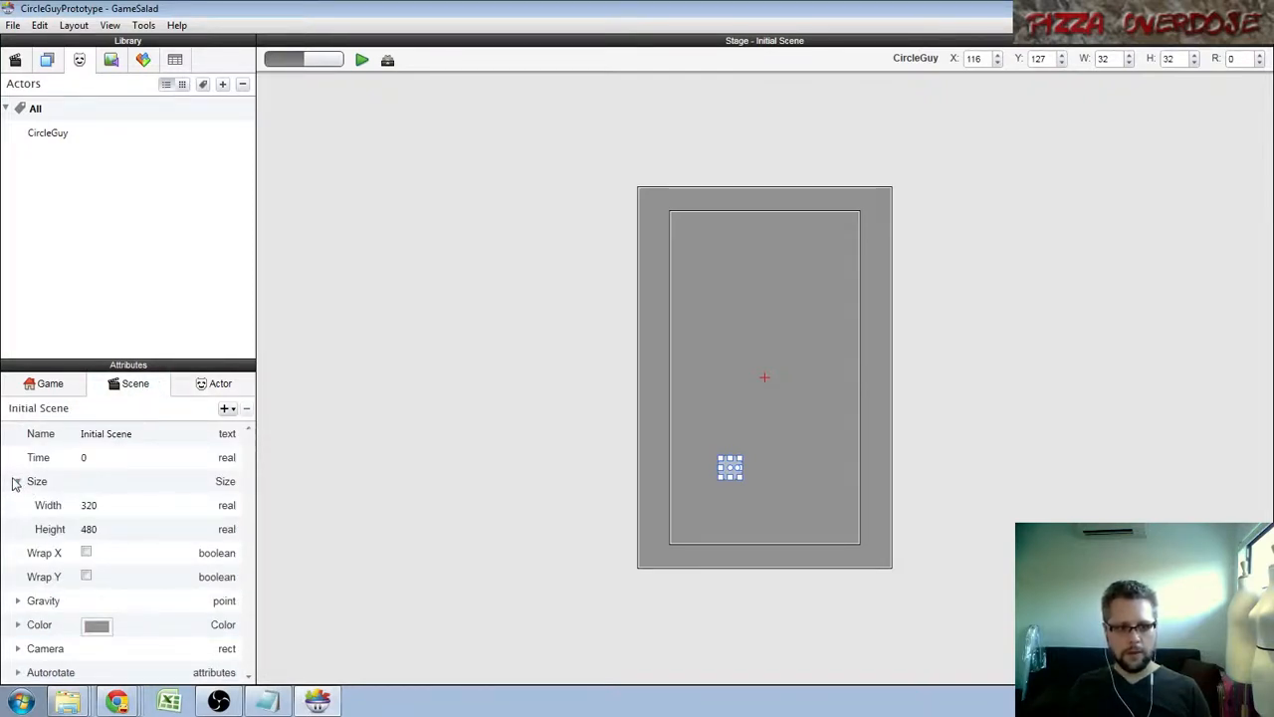
pyautogui.click(44, 528)
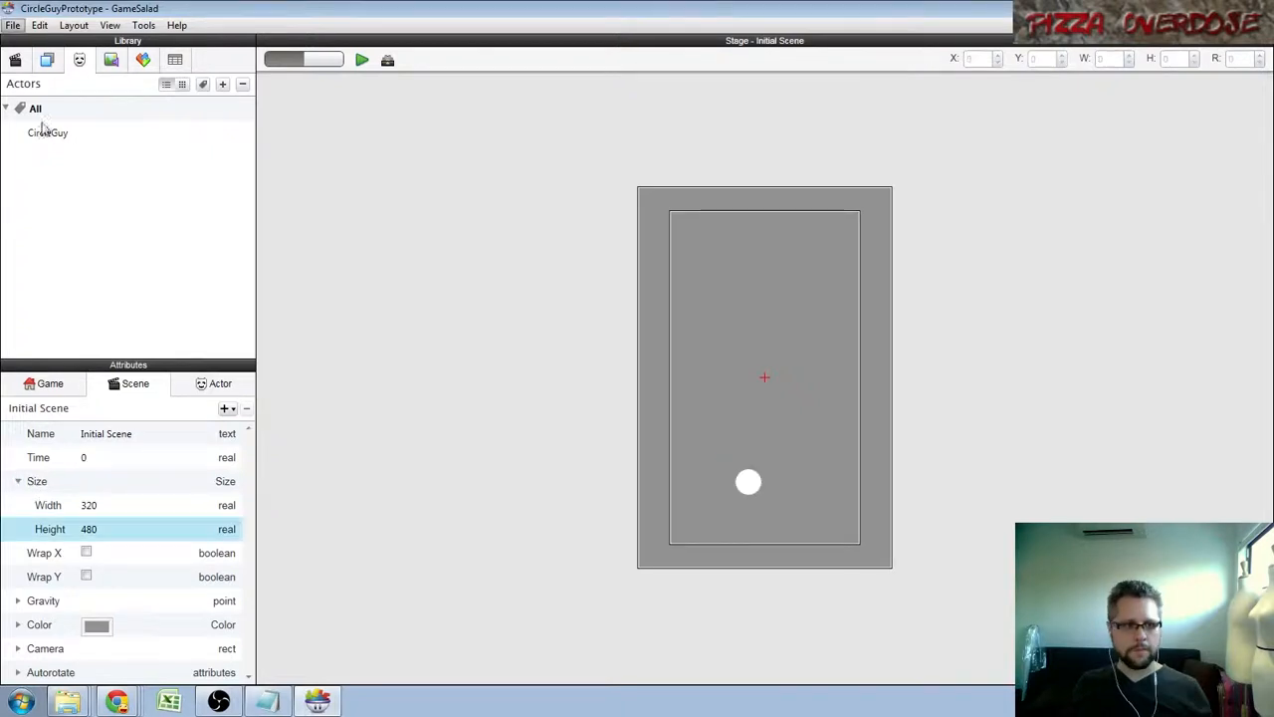
pyautogui.hotkey('ctrl', 's')
pyautogui.click(663, 402)
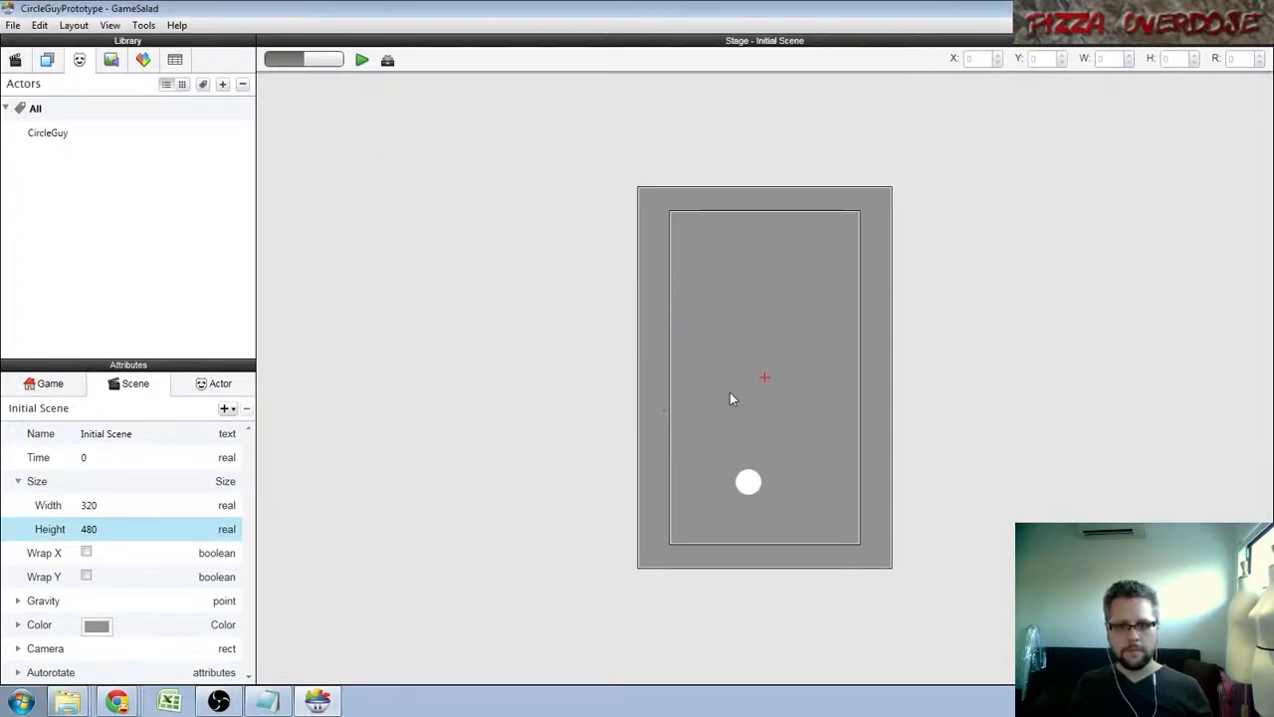
# Open the CircleGuy prototype's rules for editing and show its actor attributes.
pyautogui.click(48, 138)
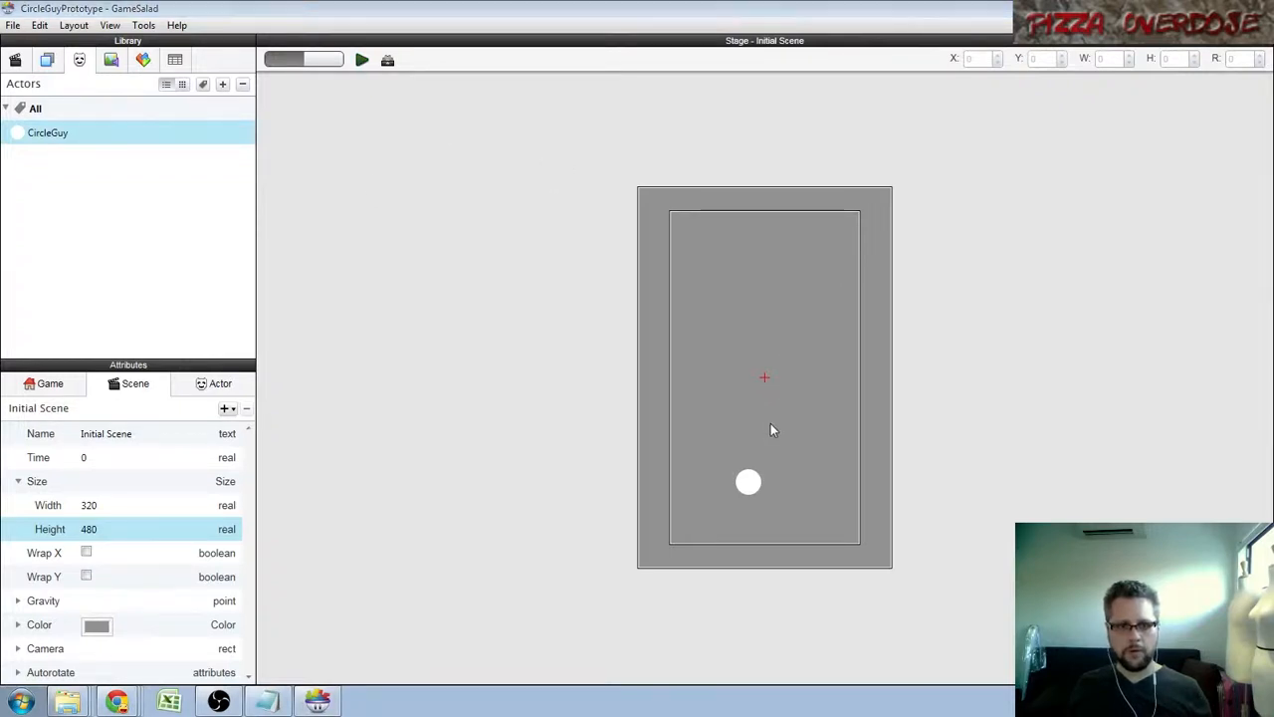
pyautogui.hotkey('ctrl', 'Return')
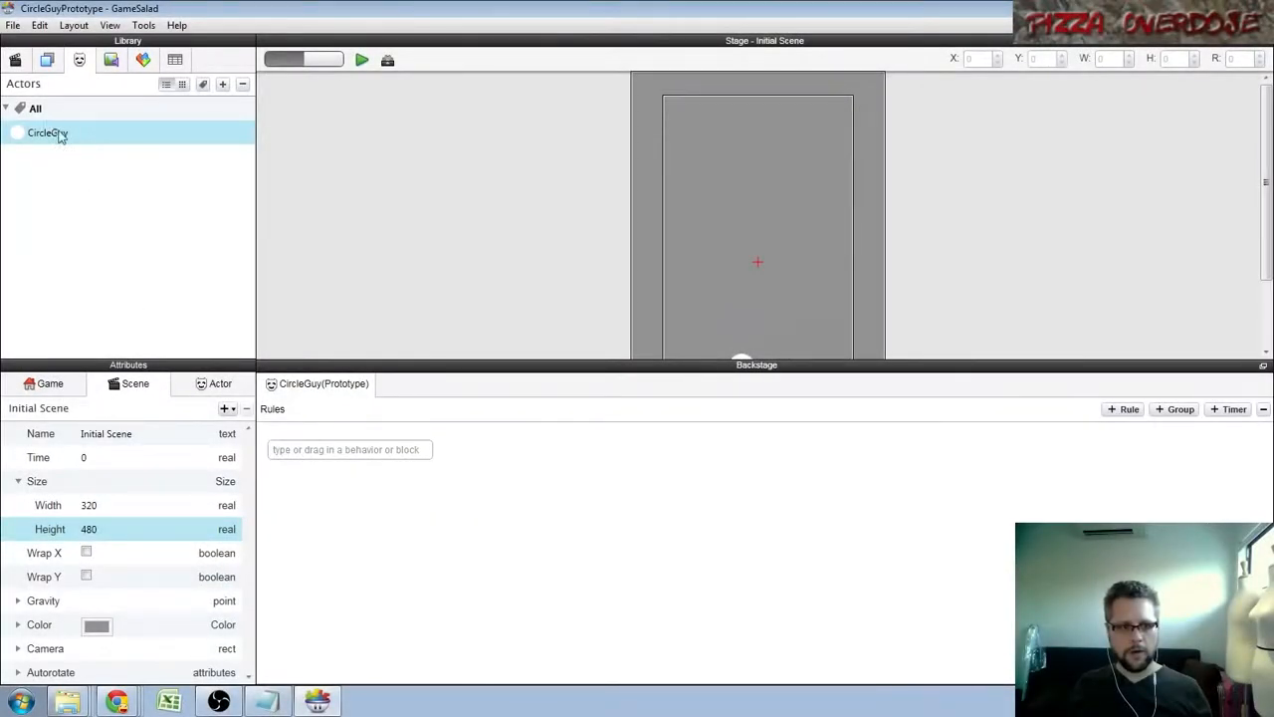
pyautogui.click(215, 386)
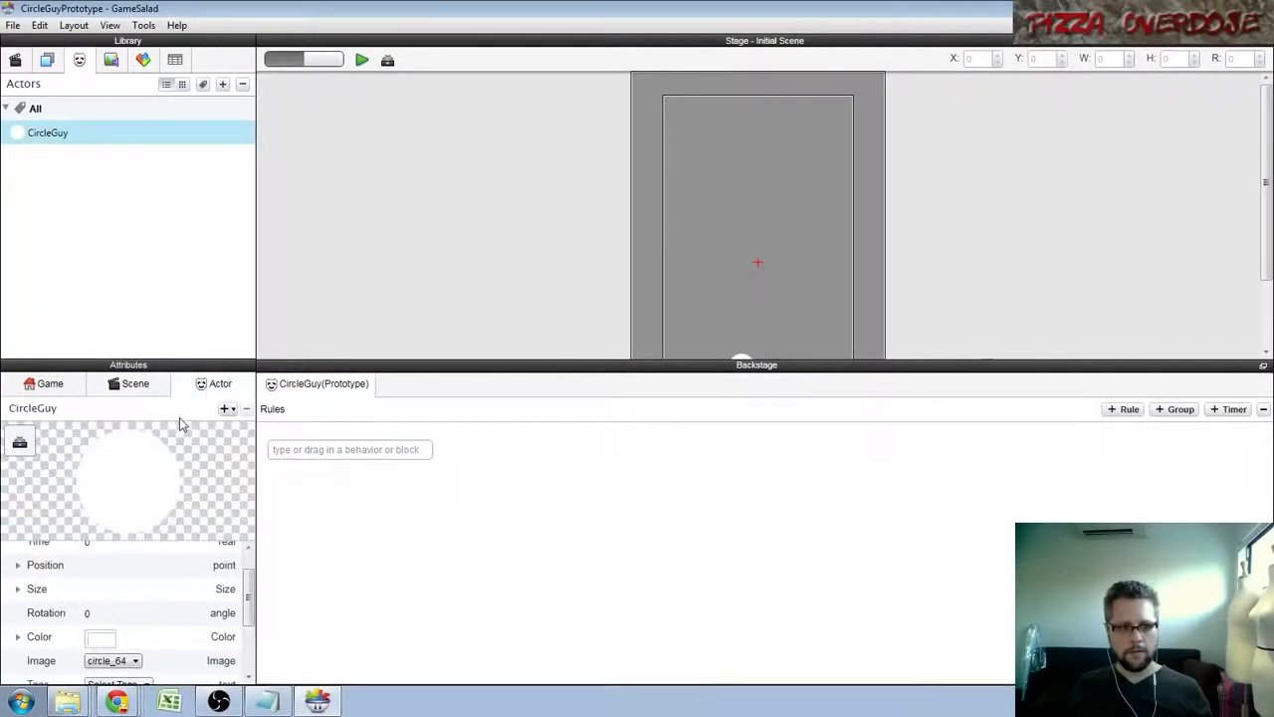
pyautogui.click(18, 444)
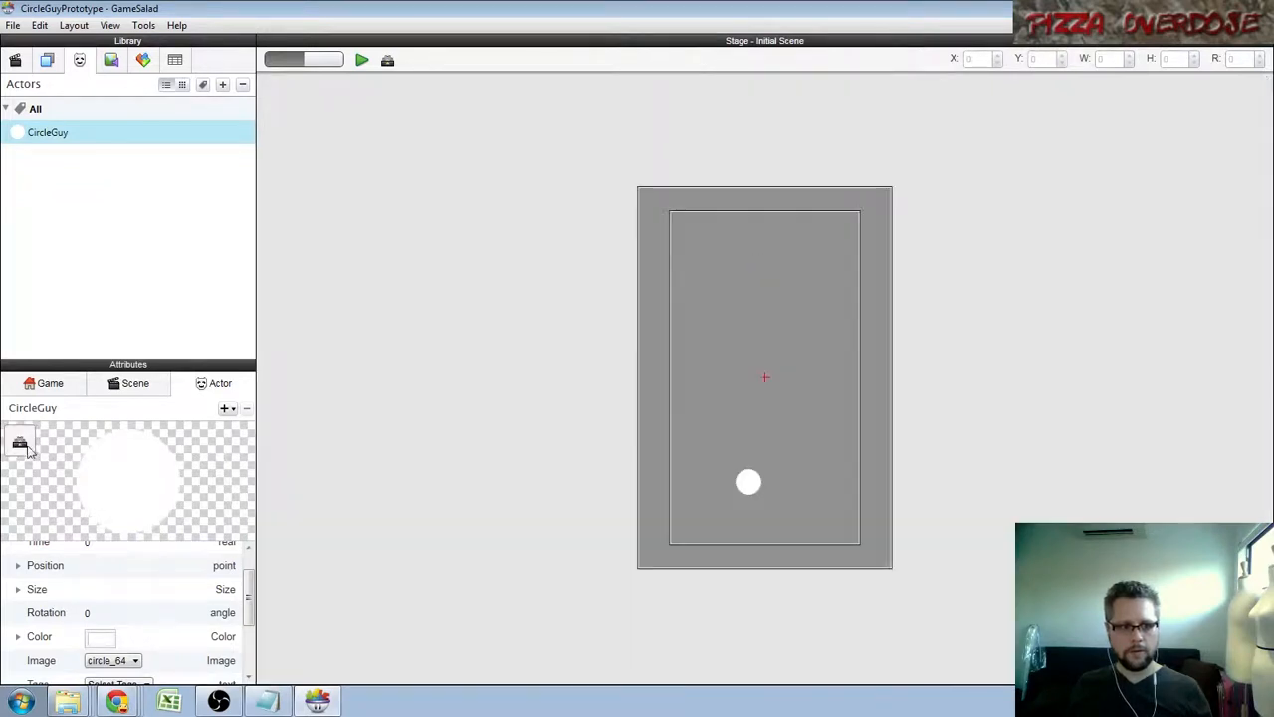
pyautogui.click(20, 447)
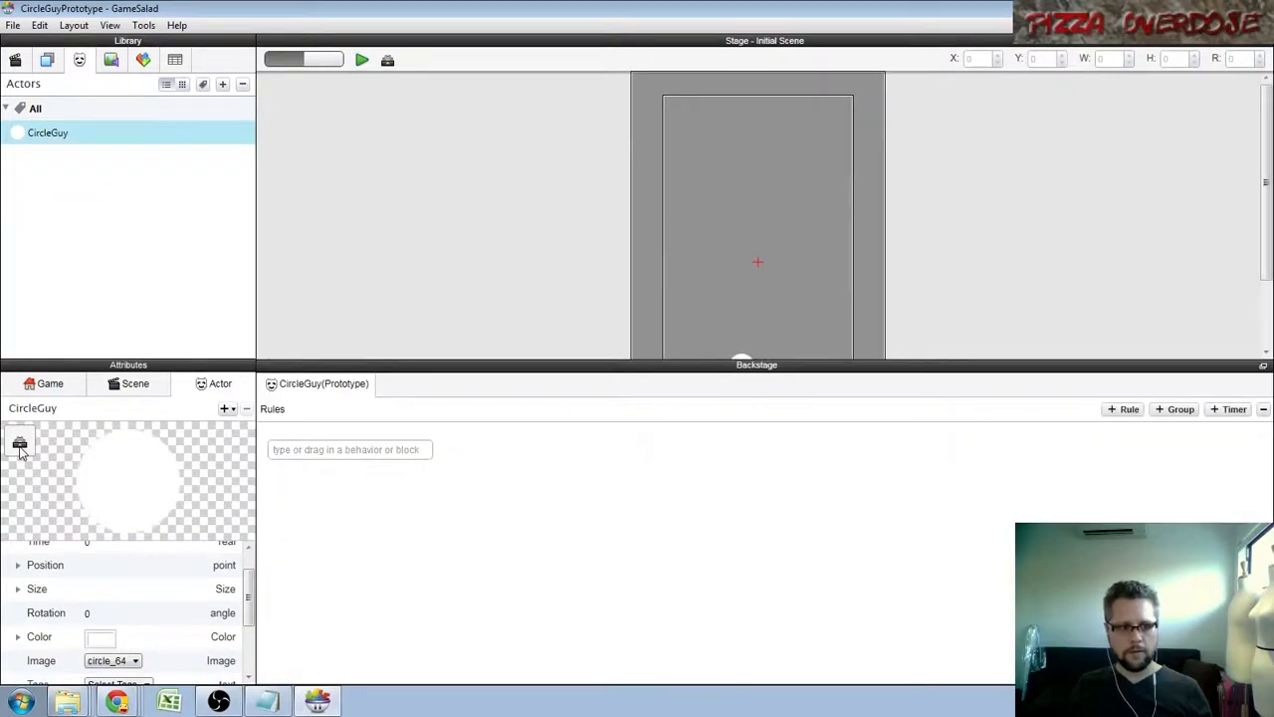
pyautogui.click(1128, 412)
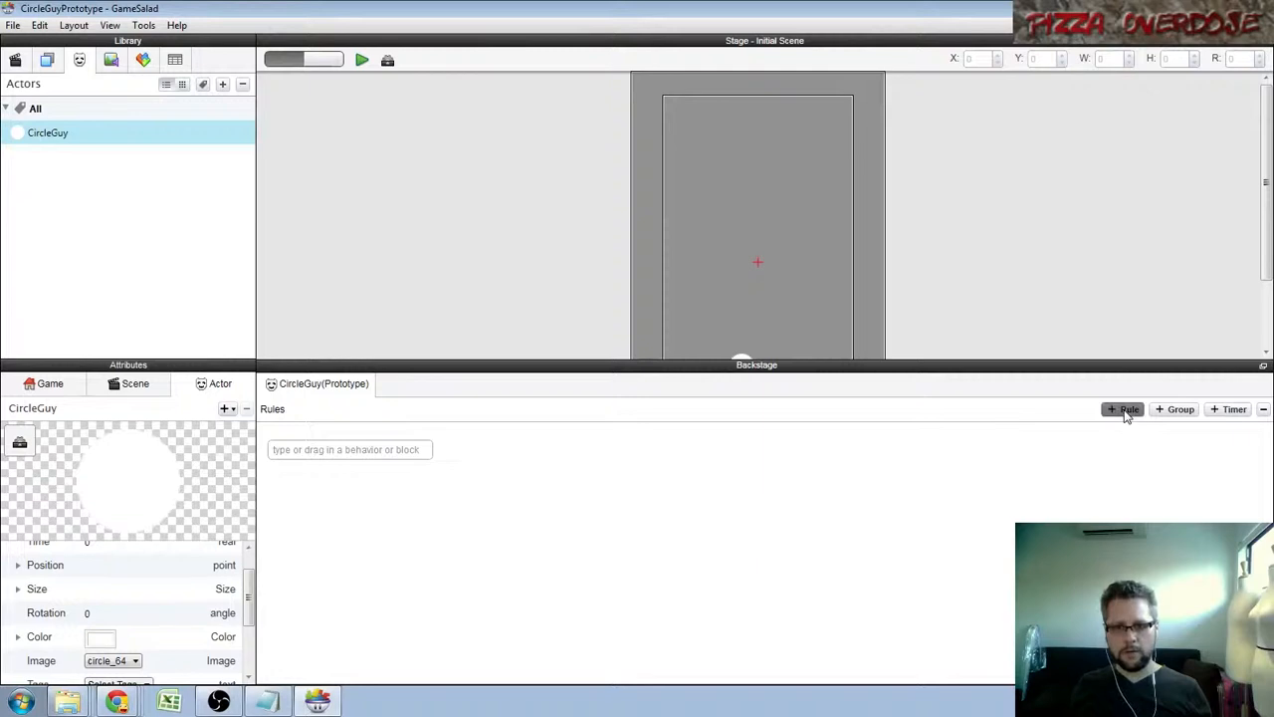
pyautogui.click(142, 60)
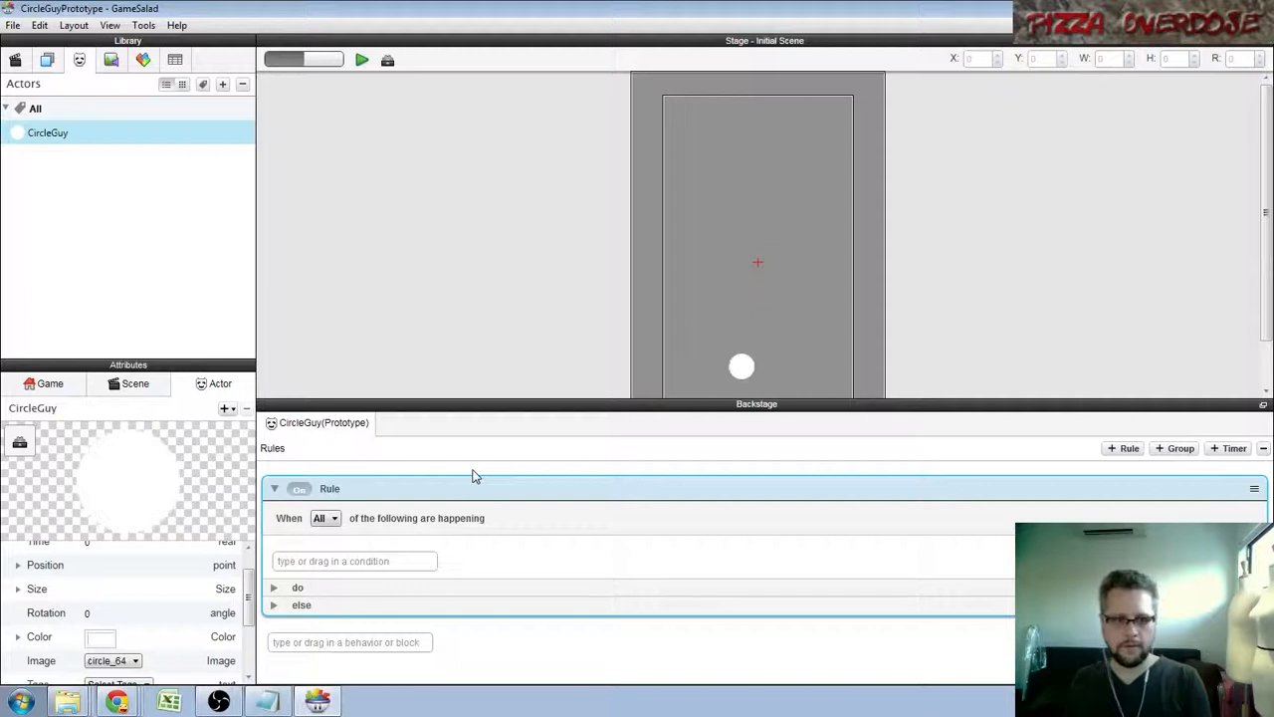
pyautogui.press('Delete')
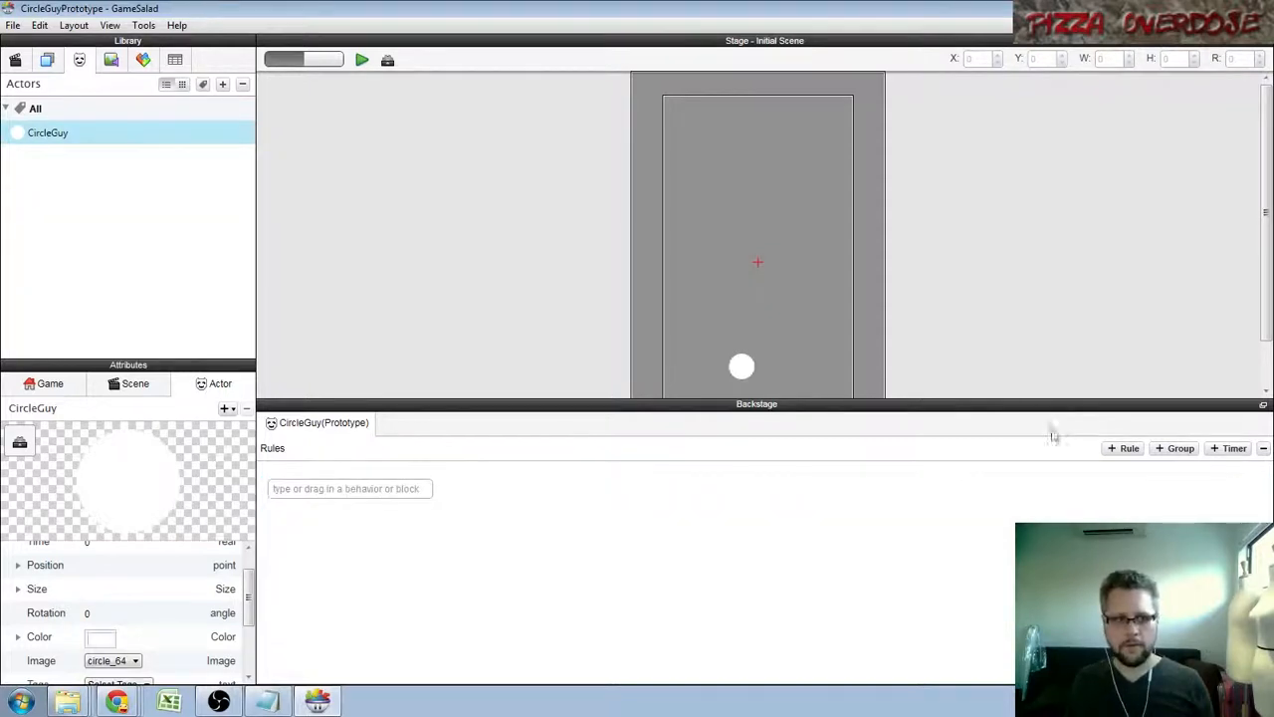
# Add a rule to the CircleGuy prototype and name it Pickup.
pyautogui.click(1123, 448)
pyautogui.click(333, 489)
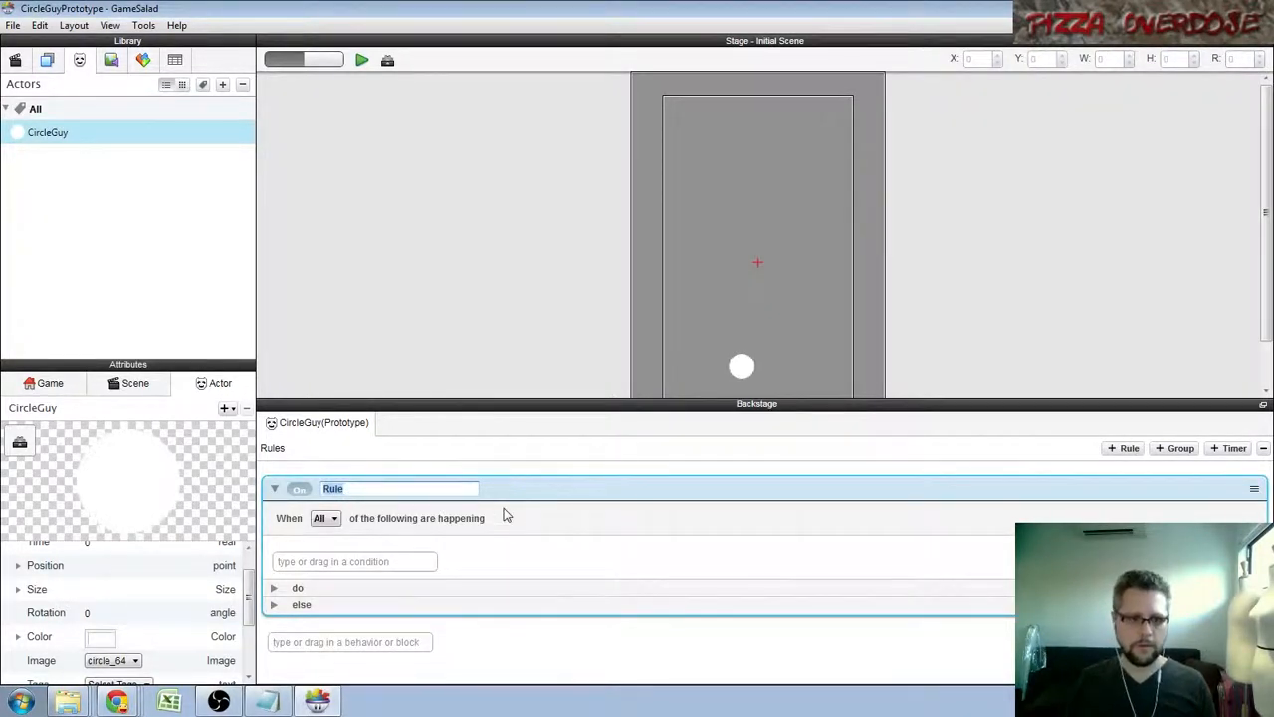
pyautogui.write('Pickup')
pyautogui.press('Return')
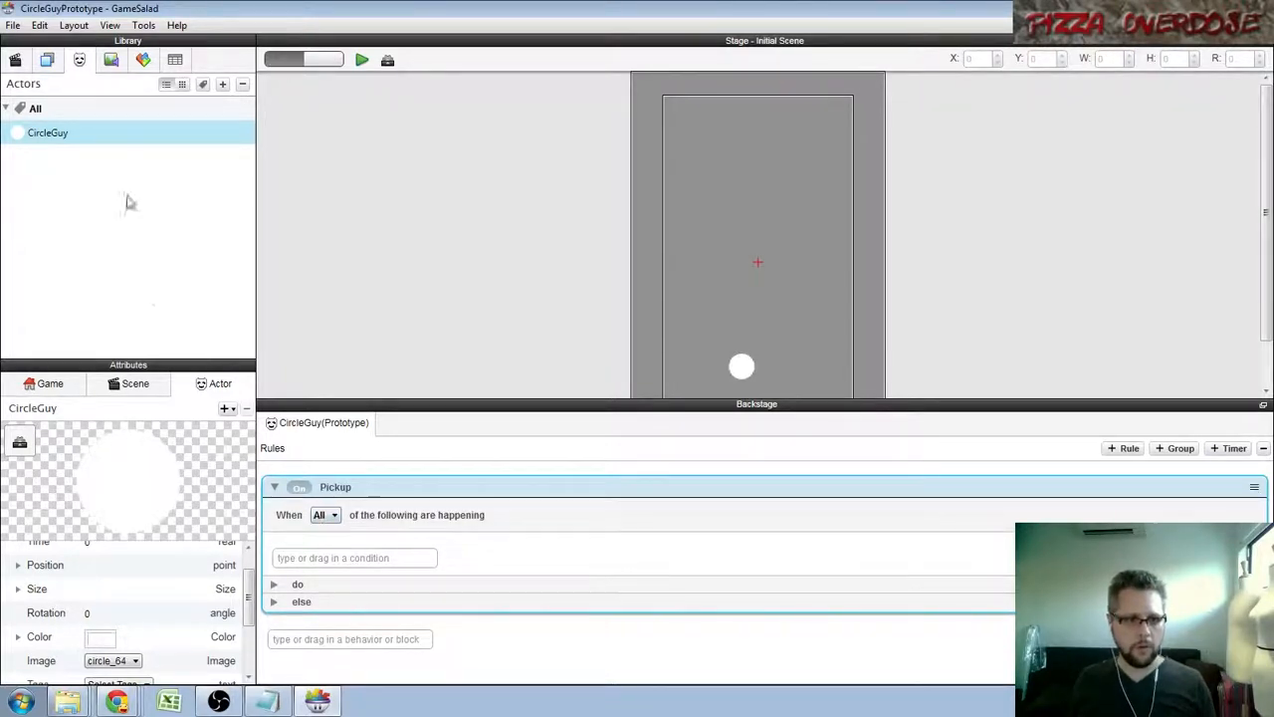
# Add a Touch condition to the Pickup rule and set it to inside.
pyautogui.click(143, 60)
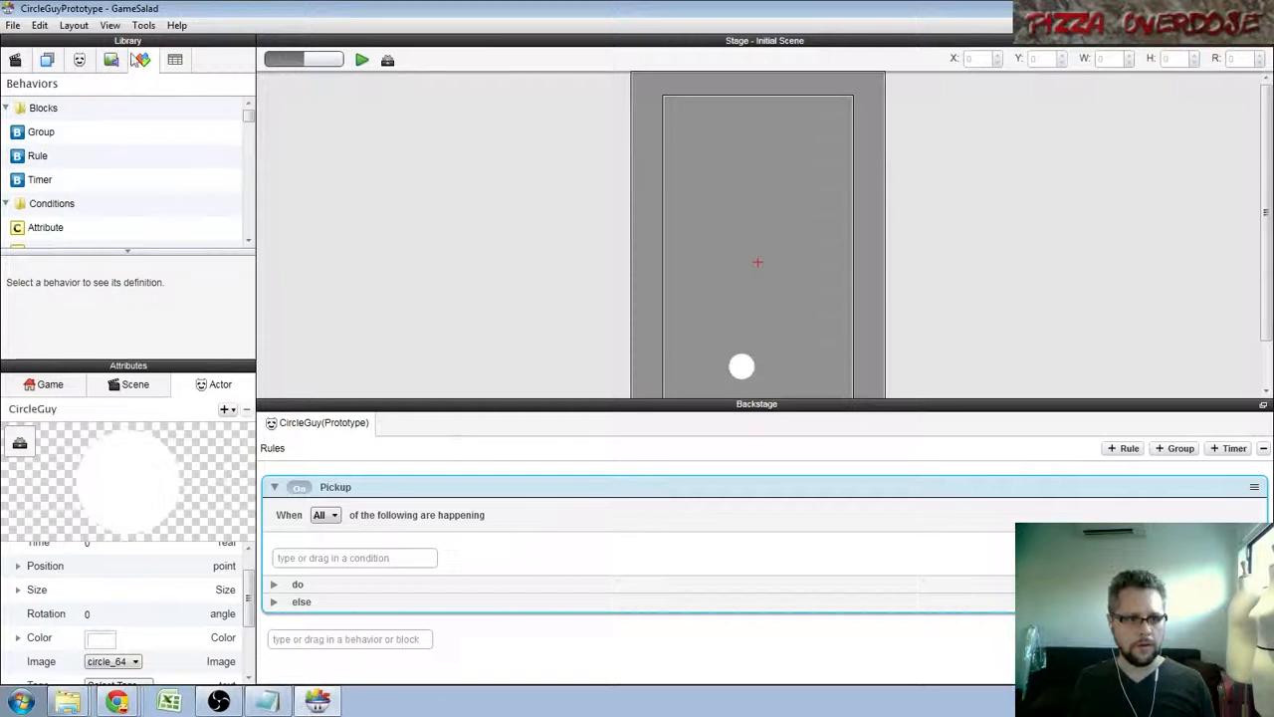
pyautogui.scroll(-5, 249, 119)
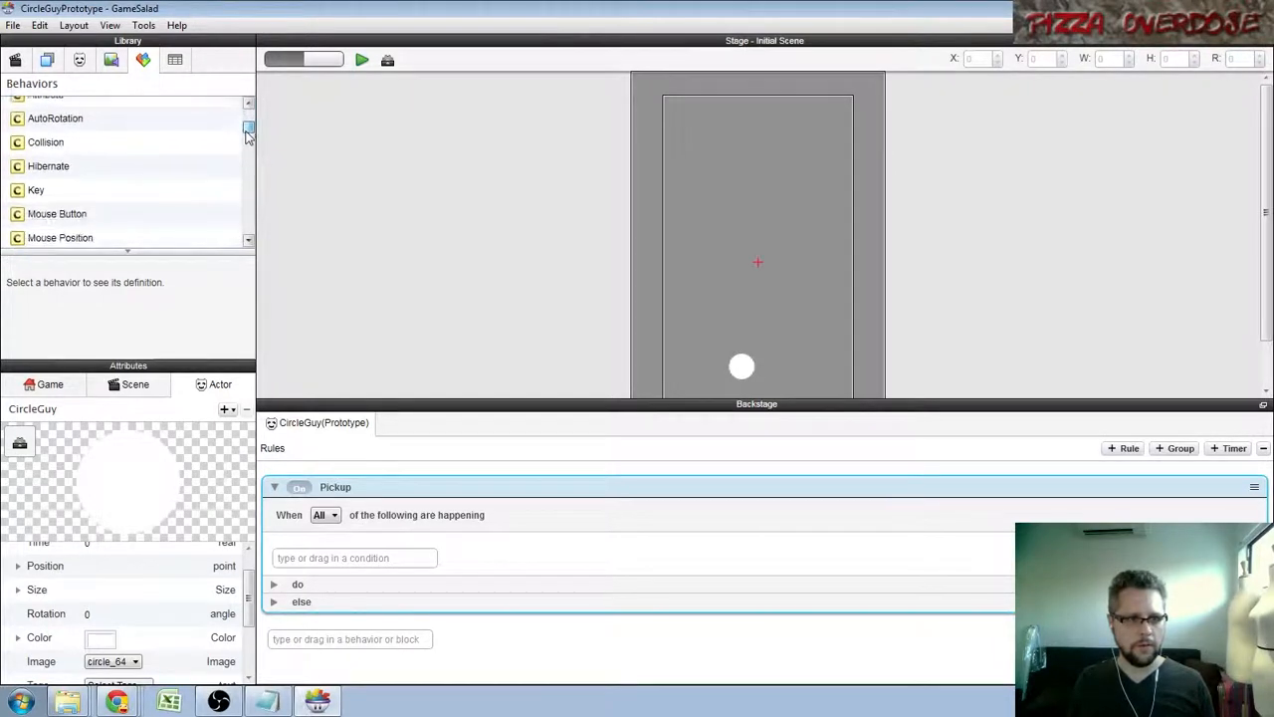
pyautogui.moveTo(72, 166); pyautogui.dragTo(369, 549)
pyautogui.click(345, 552)
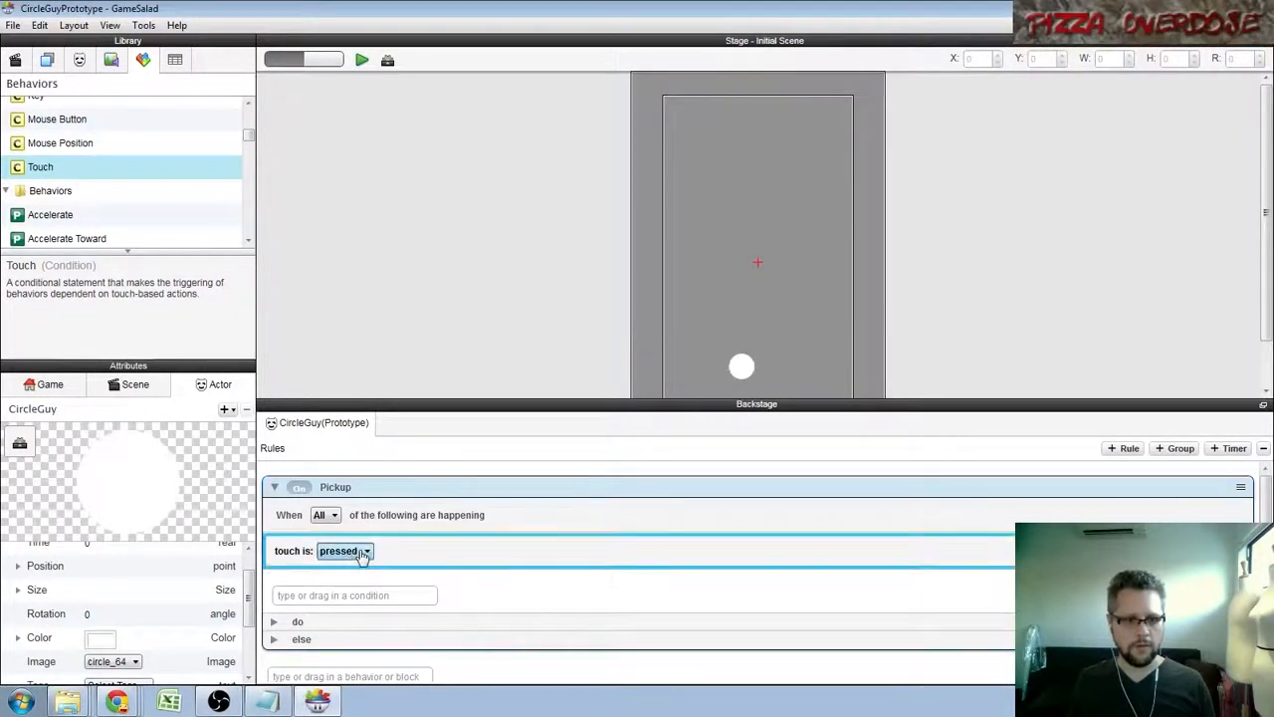
pyautogui.click(341, 601)
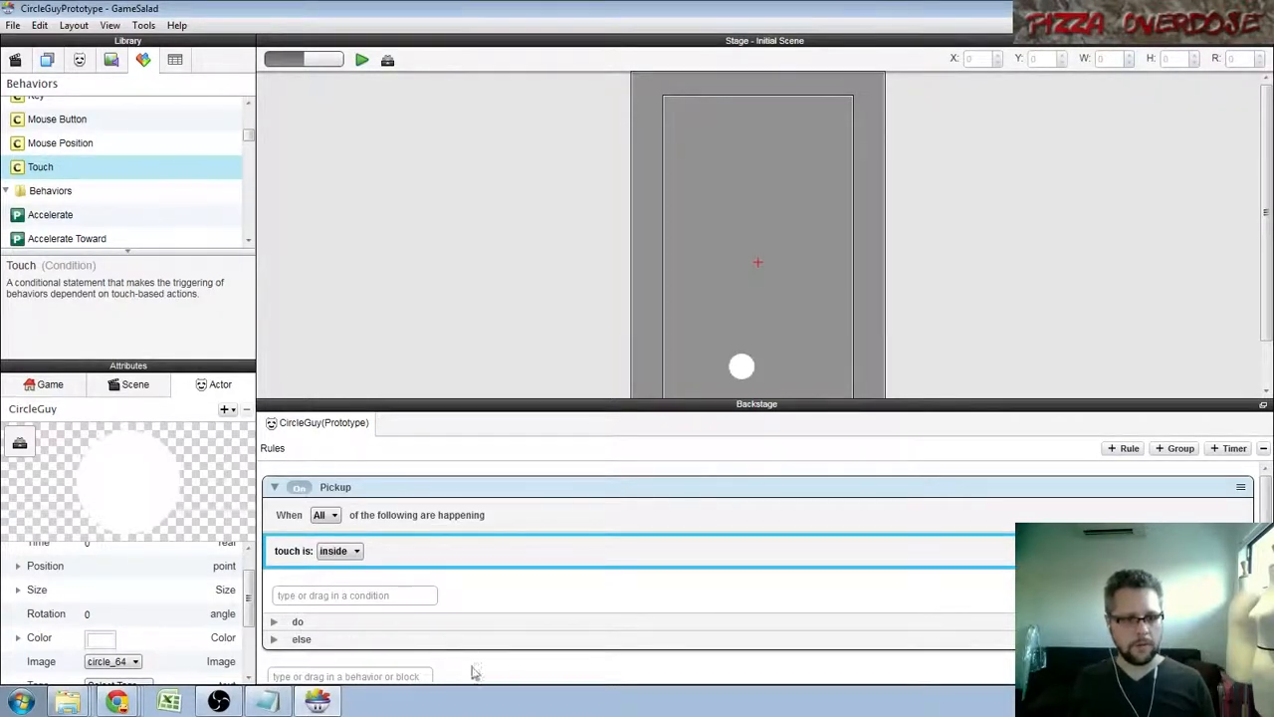
# Create a boolean game attribute named Held.
pyautogui.click(48, 384)
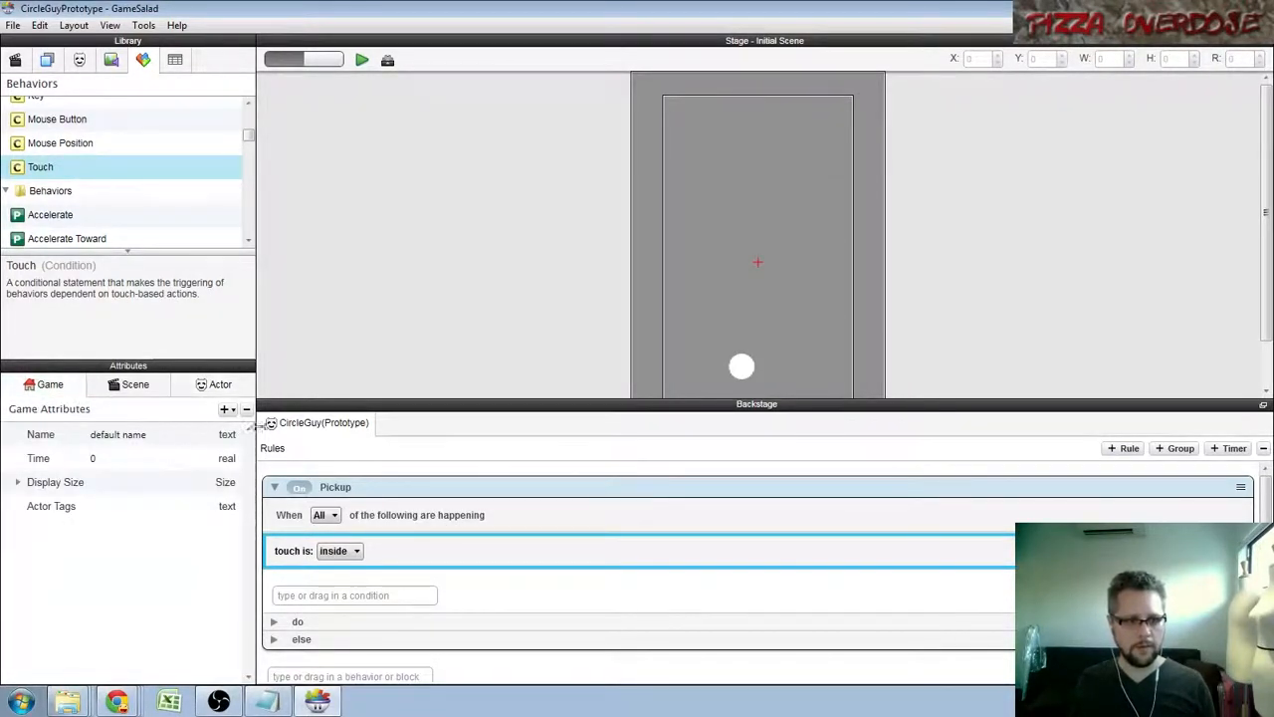
pyautogui.click(225, 409)
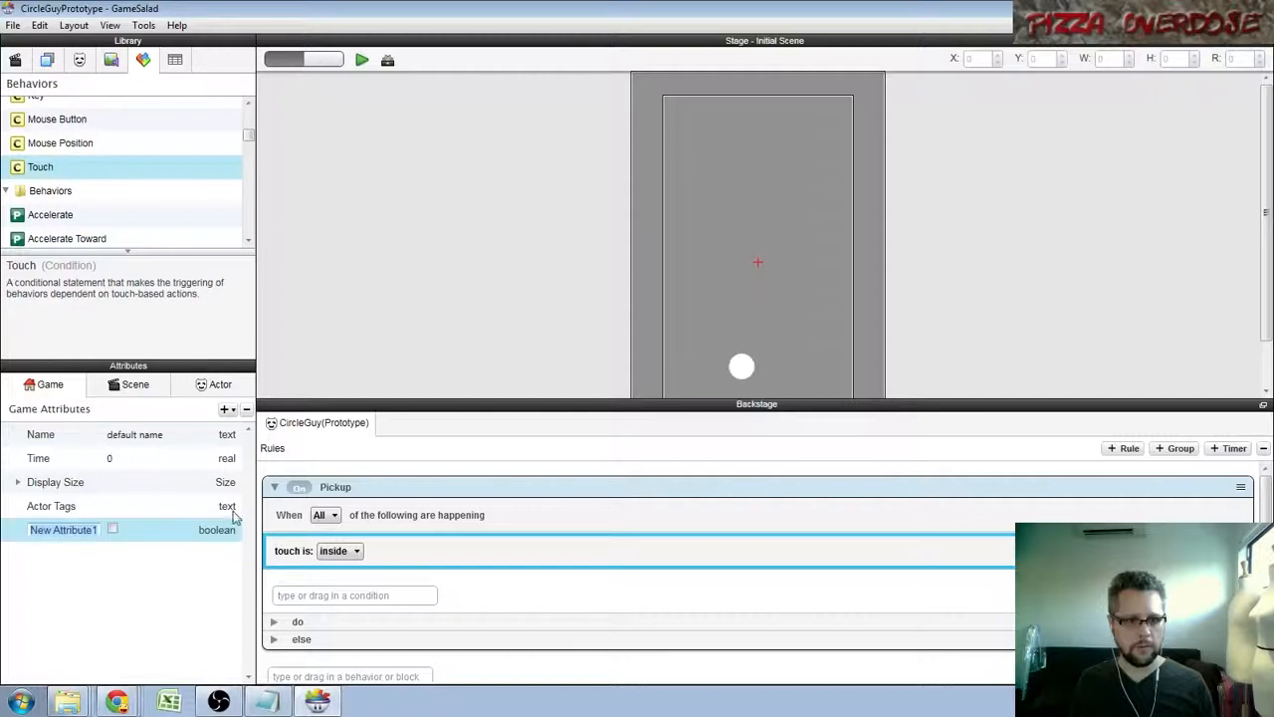
pyautogui.write('Held')
pyautogui.press('Return')
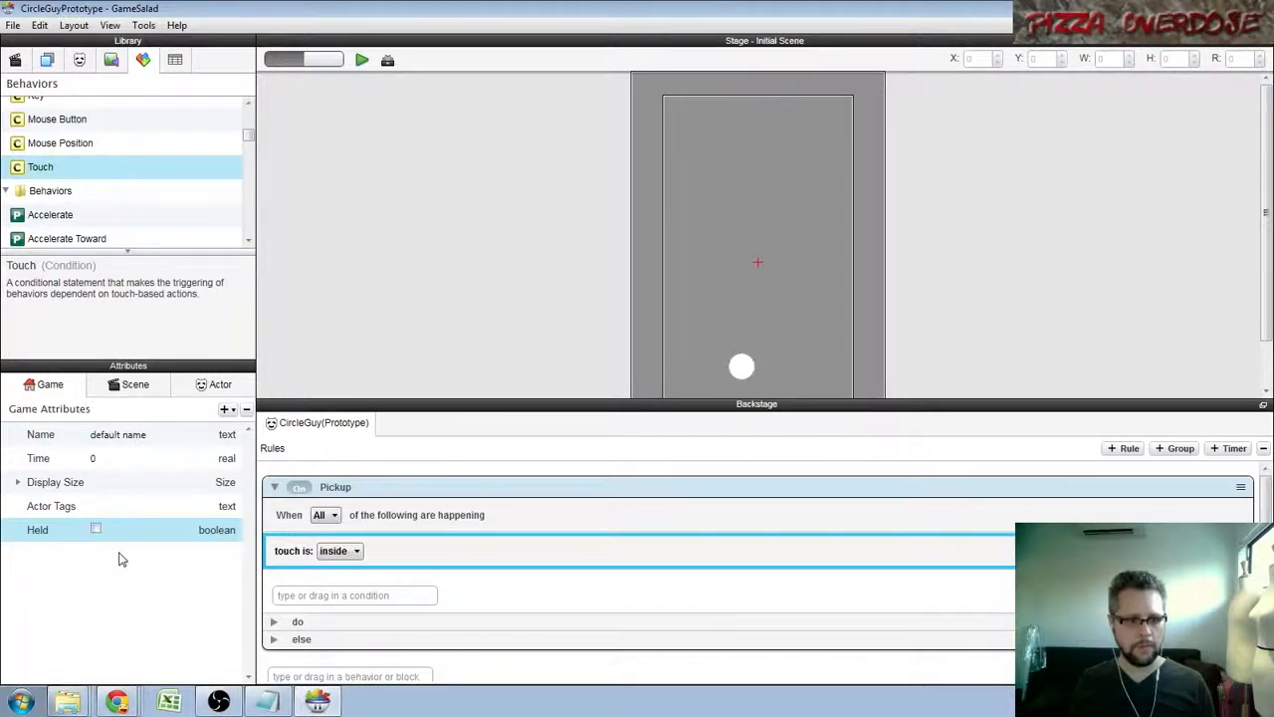
# Add a Change Attribute behavior to the Pickup rule's do section that sets game.Held to true.
pyautogui.scroll(-1, 299, 483)
pyautogui.moveTo(249, 135); pyautogui.dragTo(249, 153)
pyautogui.moveTo(86, 145); pyautogui.dragTo(335, 608)
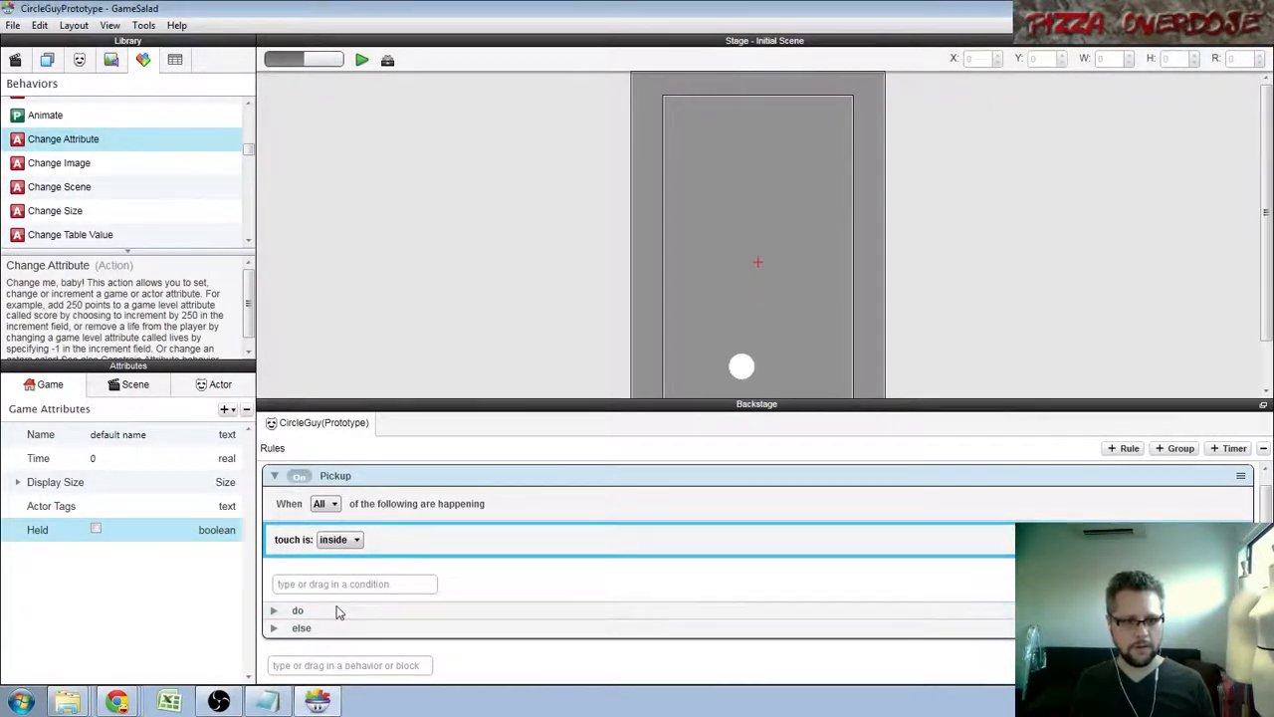
pyautogui.click(276, 610)
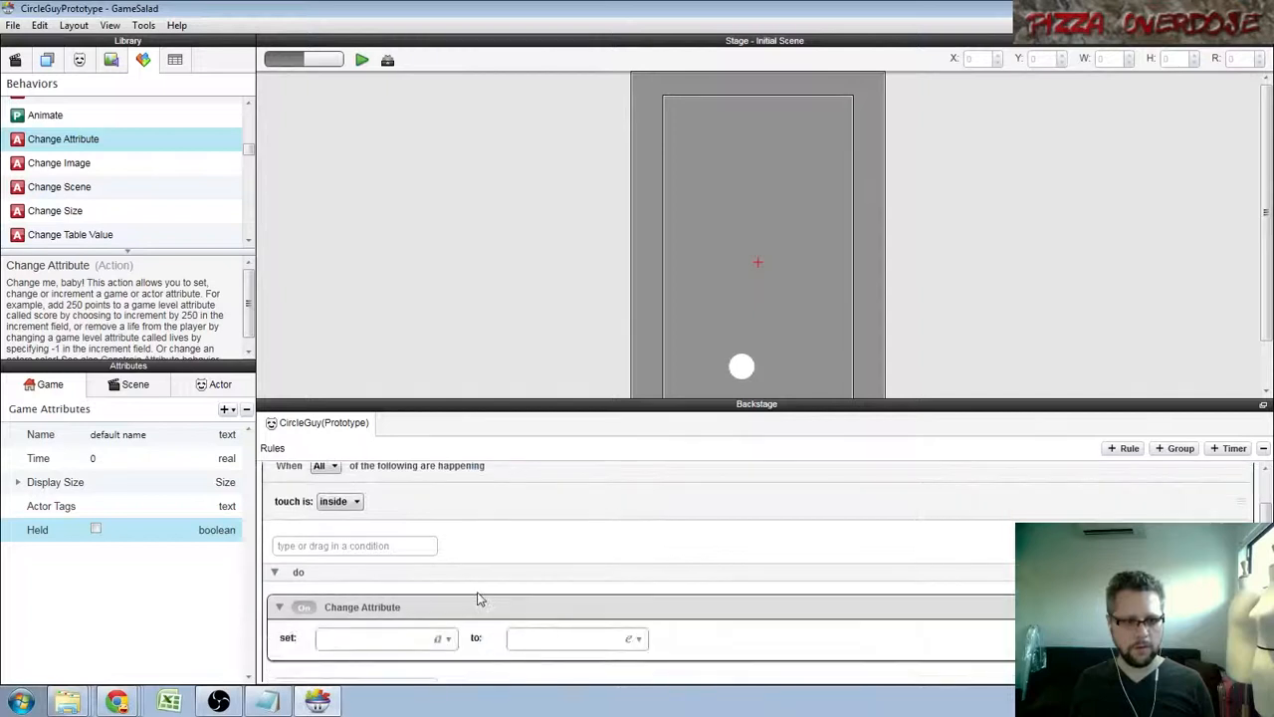
pyautogui.click(426, 594)
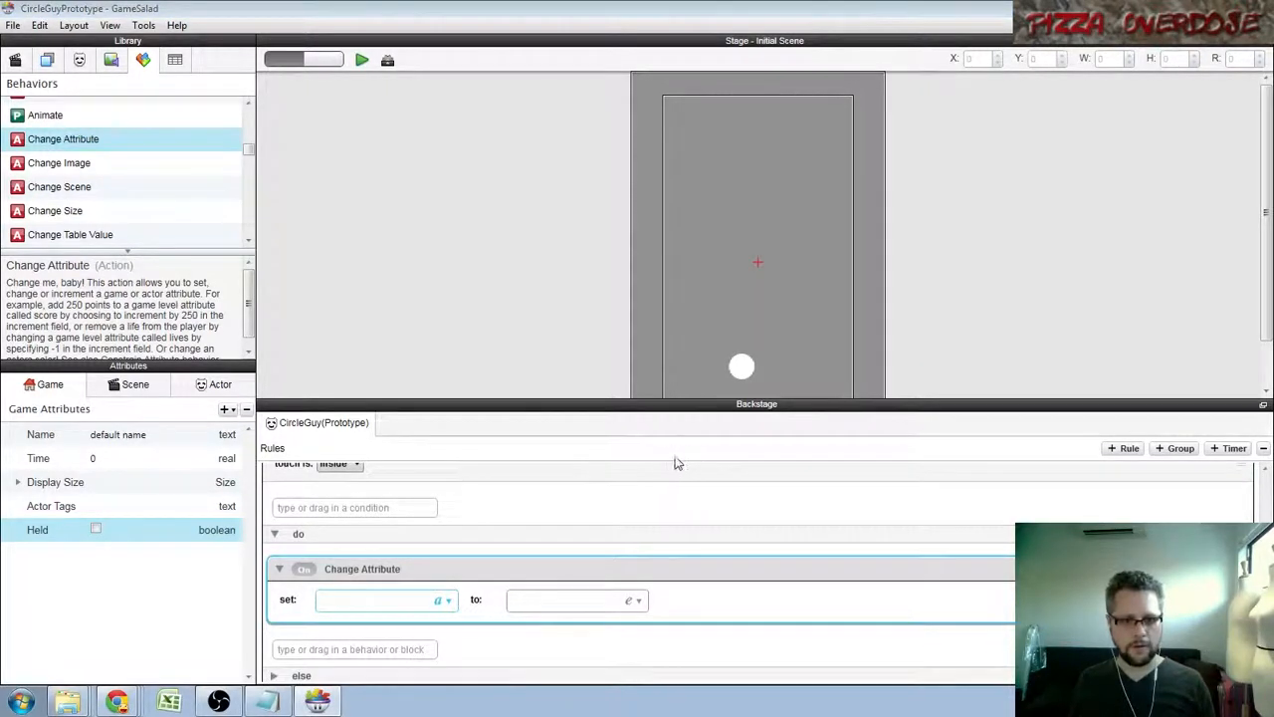
pyautogui.click(595, 604)
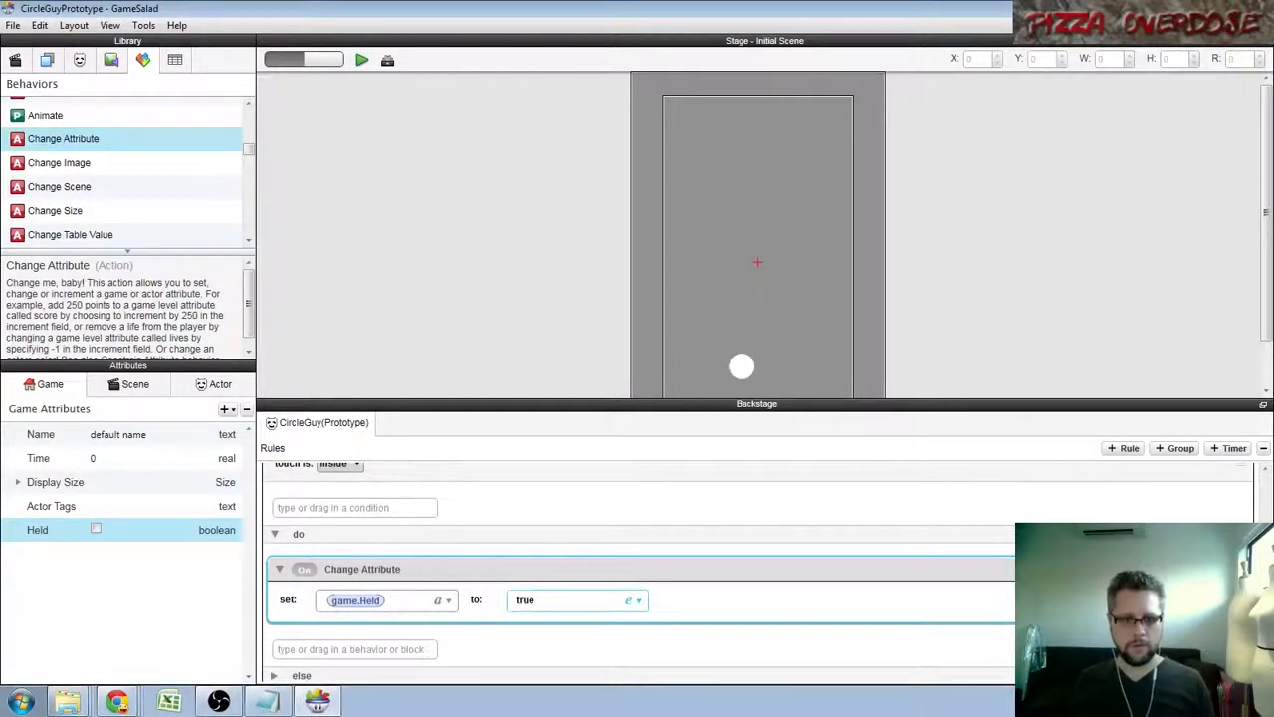
pyautogui.scroll(3, 644, 660)
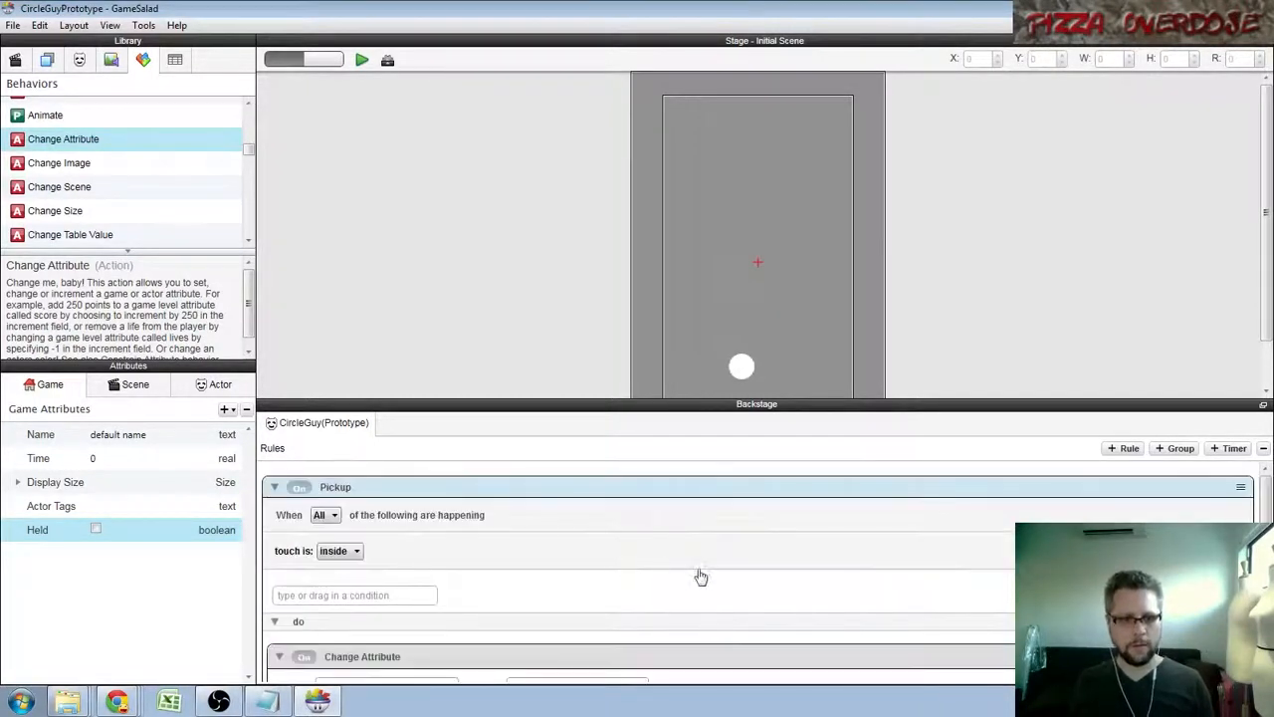
pyautogui.scroll(-3, 677, 571)
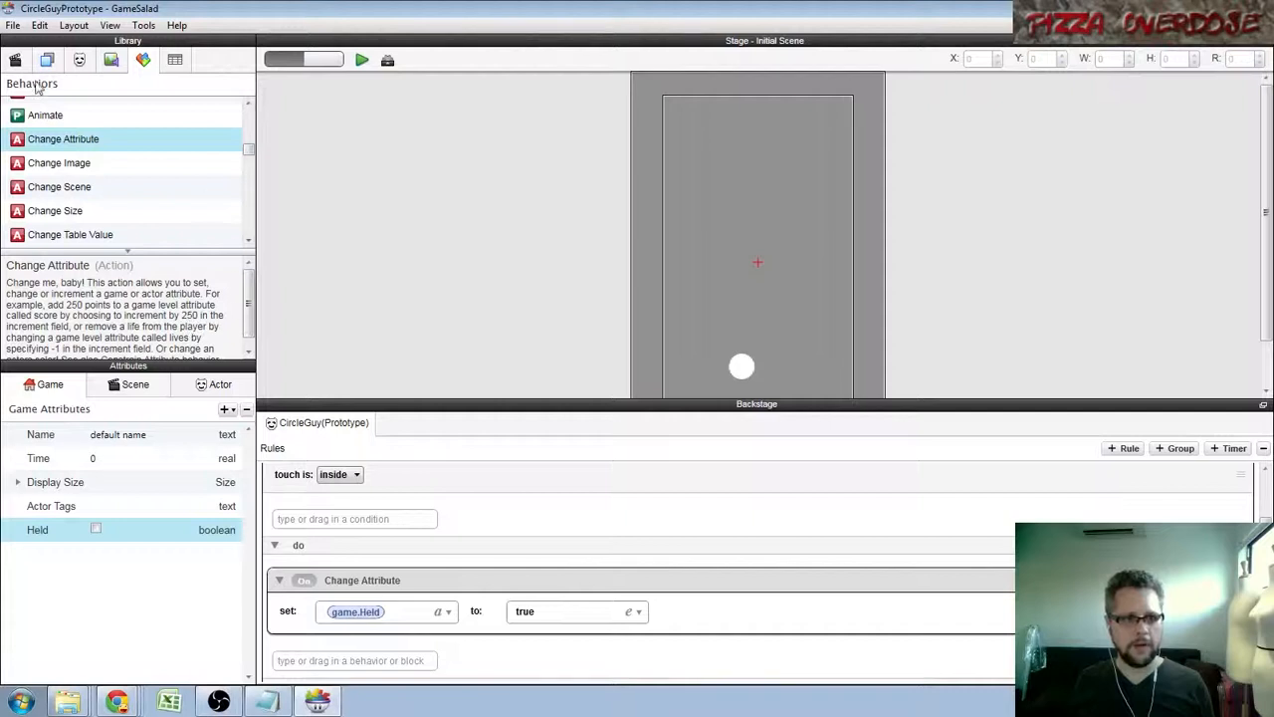
# Create a new actor named DebugText.
pyautogui.click(78, 60)
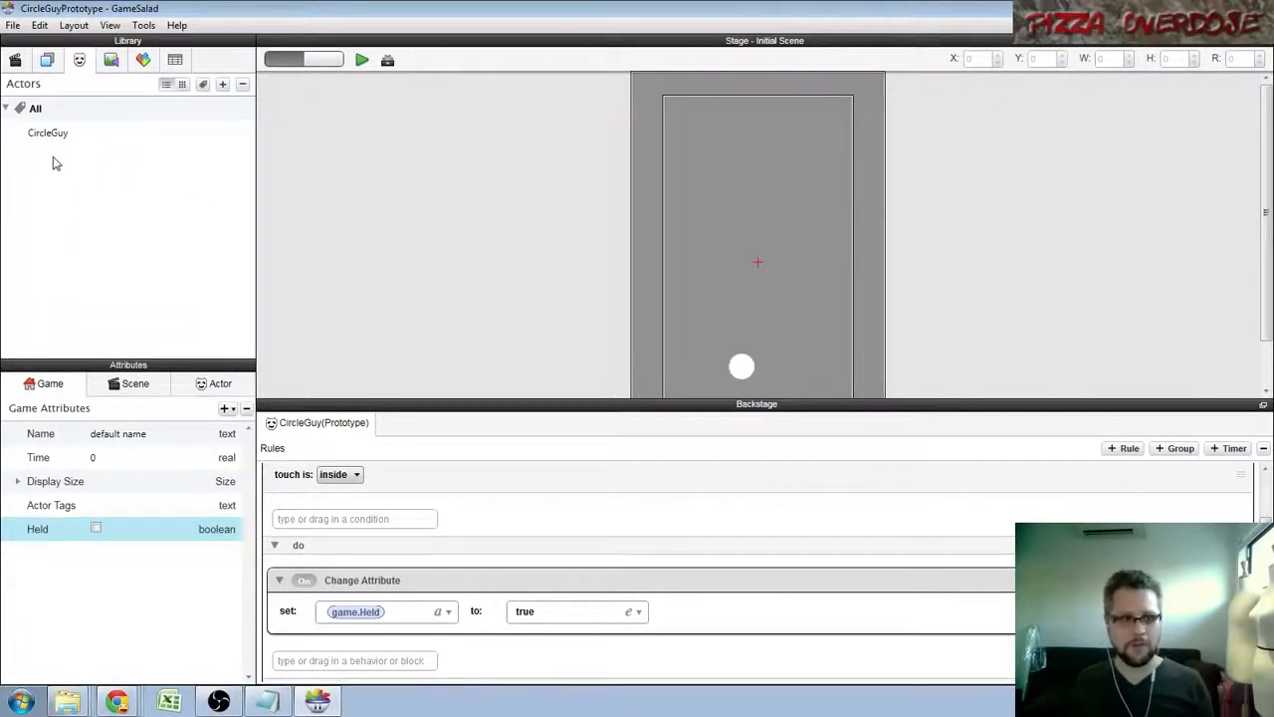
pyautogui.click(189, 386)
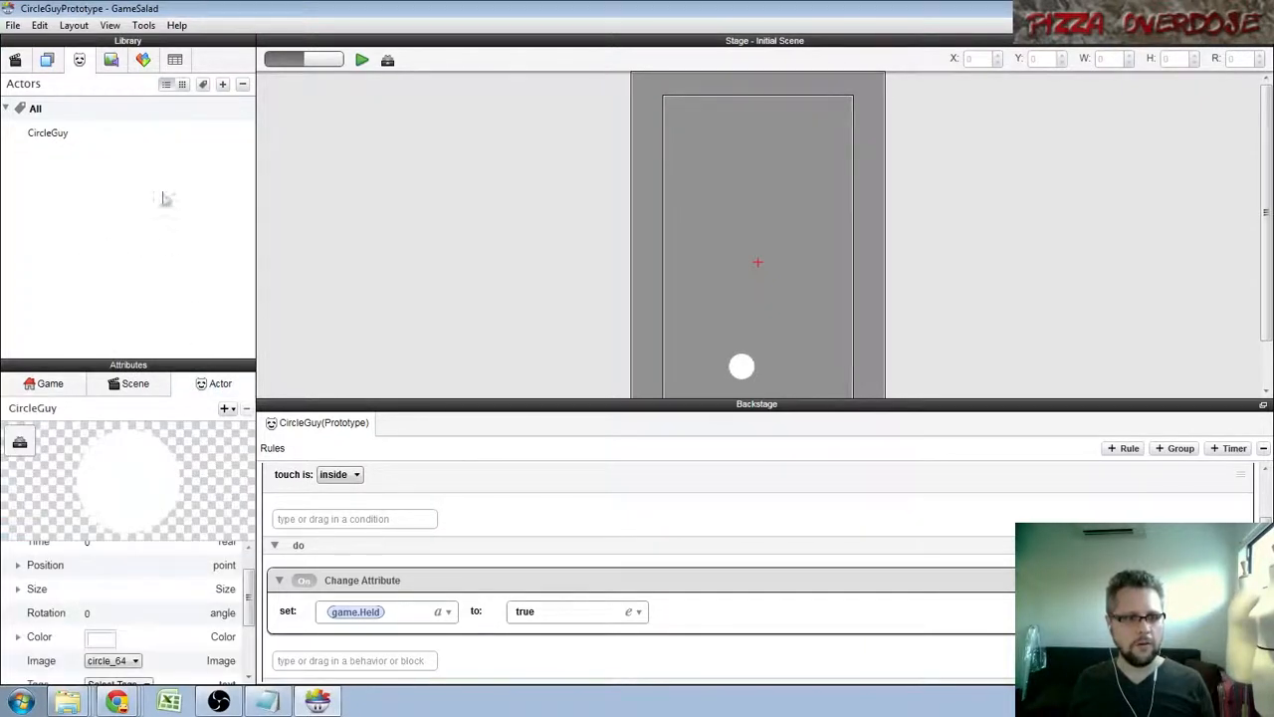
pyautogui.click(223, 84)
pyautogui.write('D')
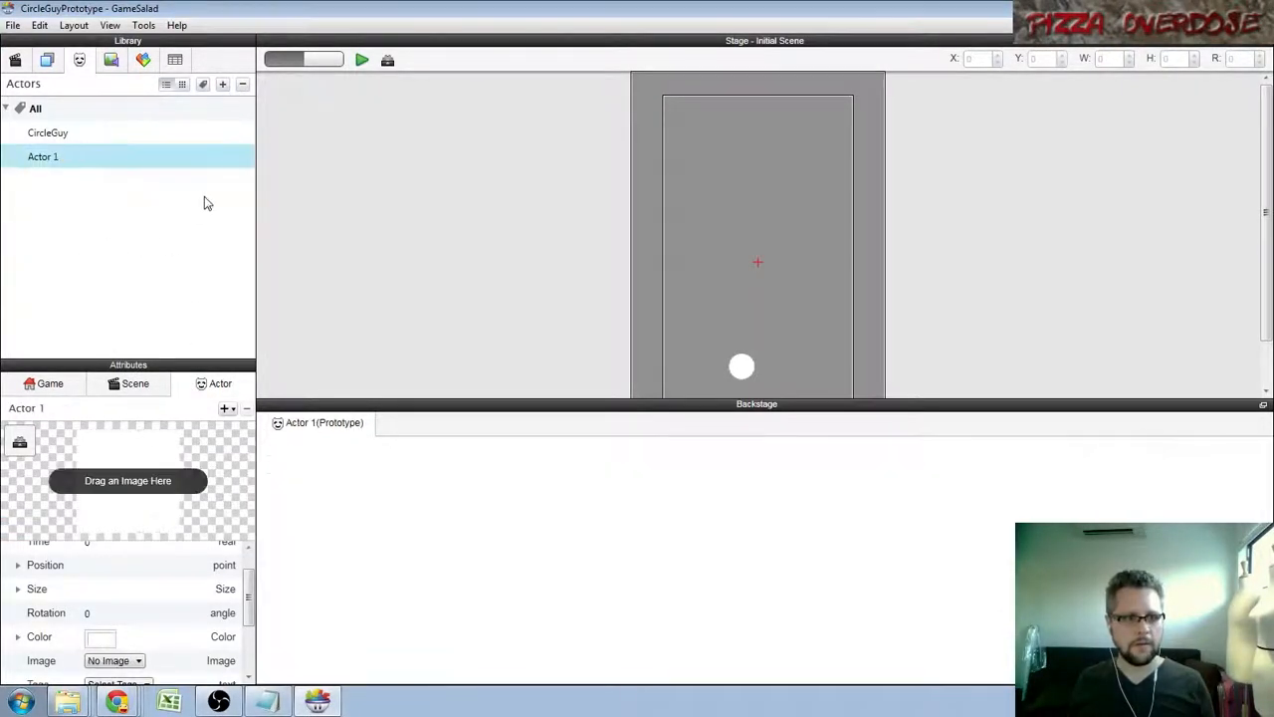
pyautogui.press('Return')
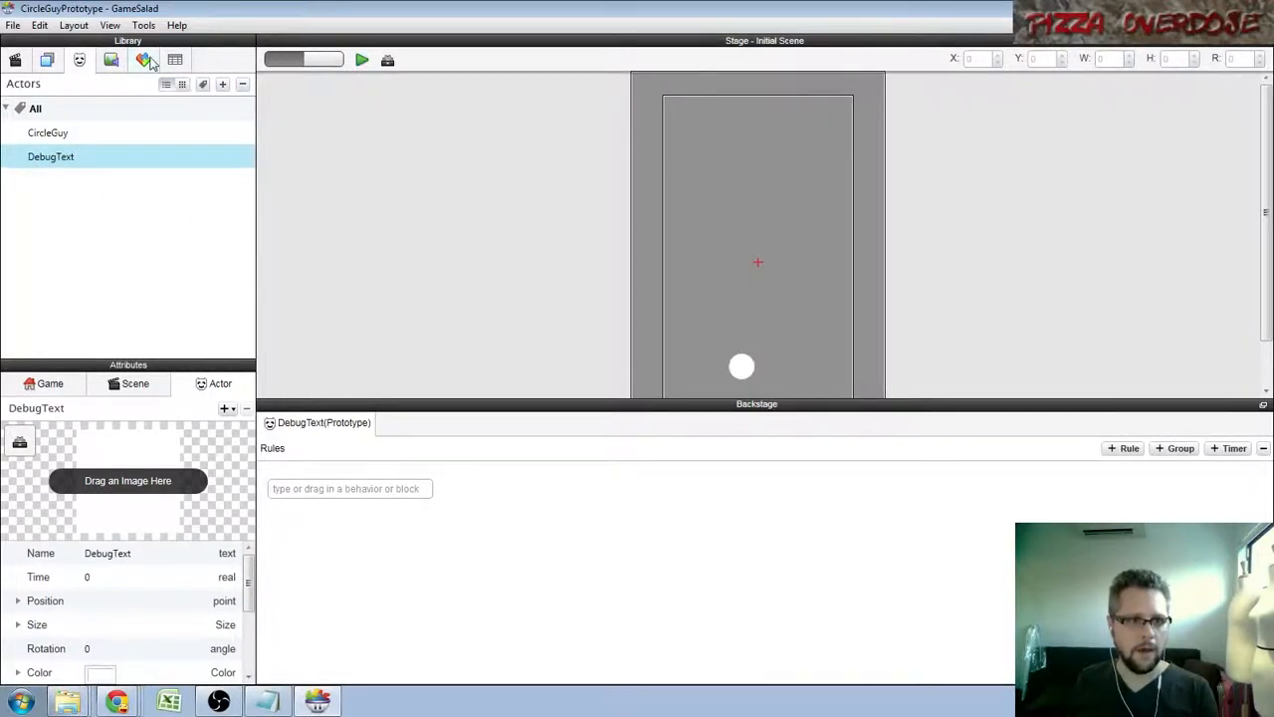
# Add a Display Text behavior to the DebugText prototype that displays "Held: "..game.Held.
pyautogui.click(146, 59)
pyautogui.scroll(-3, 99, 150)
pyautogui.click(75, 119)
pyautogui.moveTo(69, 125); pyautogui.dragTo(370, 489)
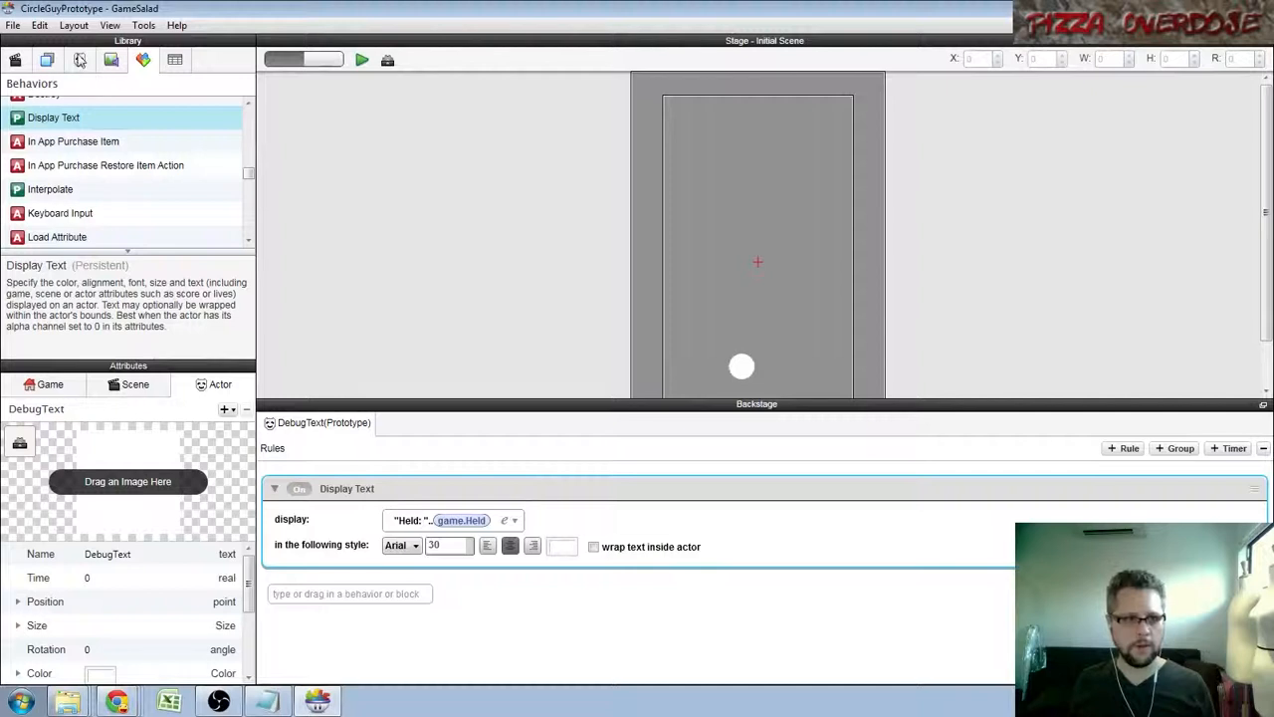
# Place a DebugText instance in the upper scene at about X 160, Y 368, sized about 269 by 39, and preview the scene.
pyautogui.click(79, 60)
pyautogui.click(62, 157)
pyautogui.moveTo(40, 159); pyautogui.dragTo(700, 193)
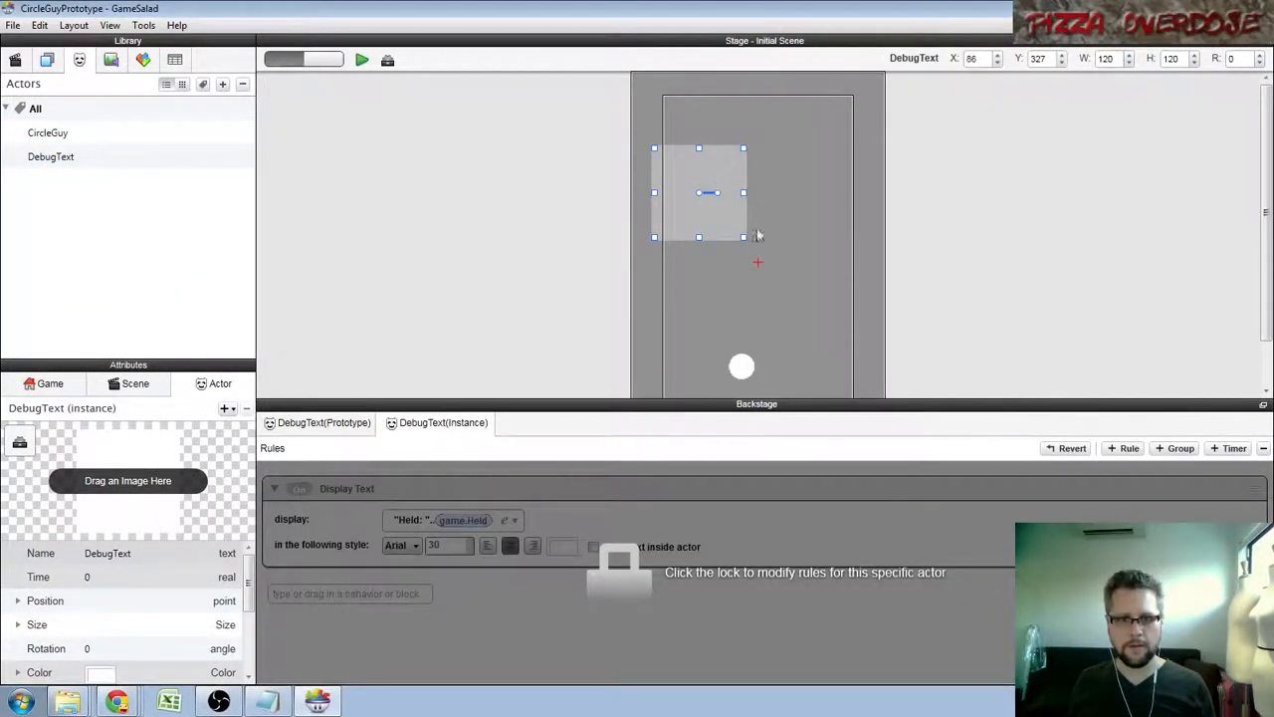
pyautogui.moveTo(742, 237); pyautogui.dragTo(862, 173)
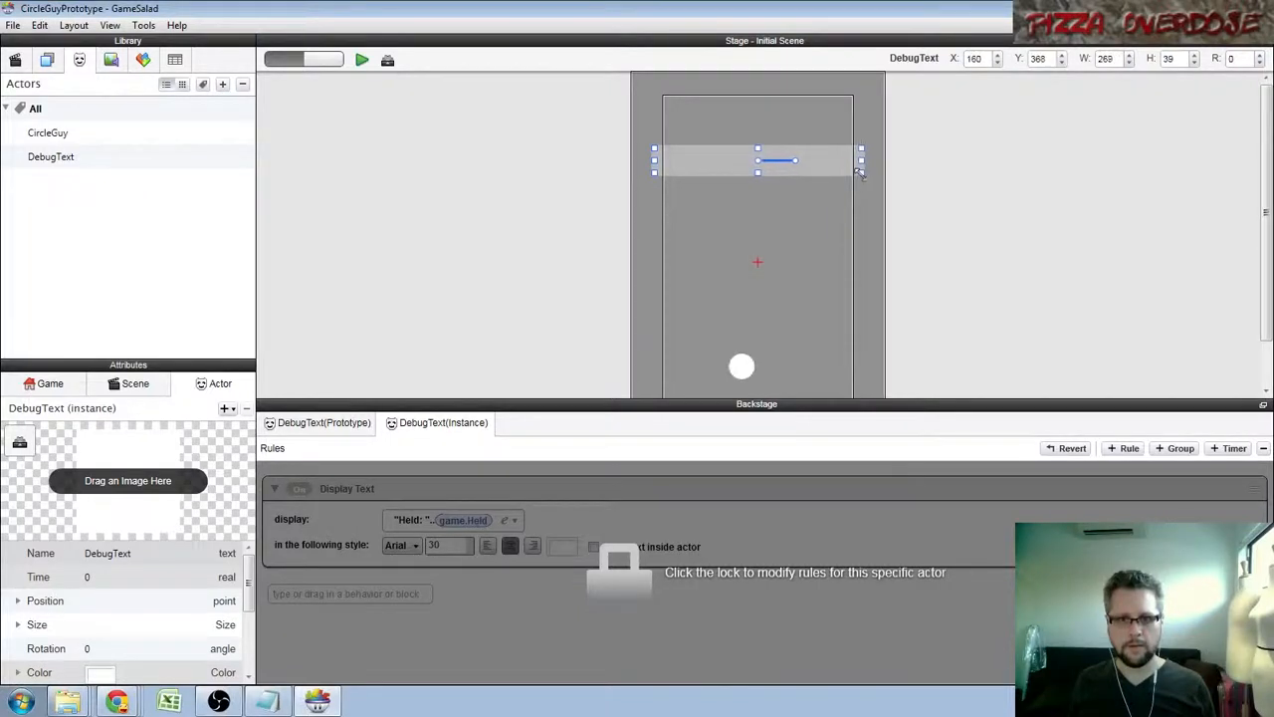
pyautogui.click(362, 60)
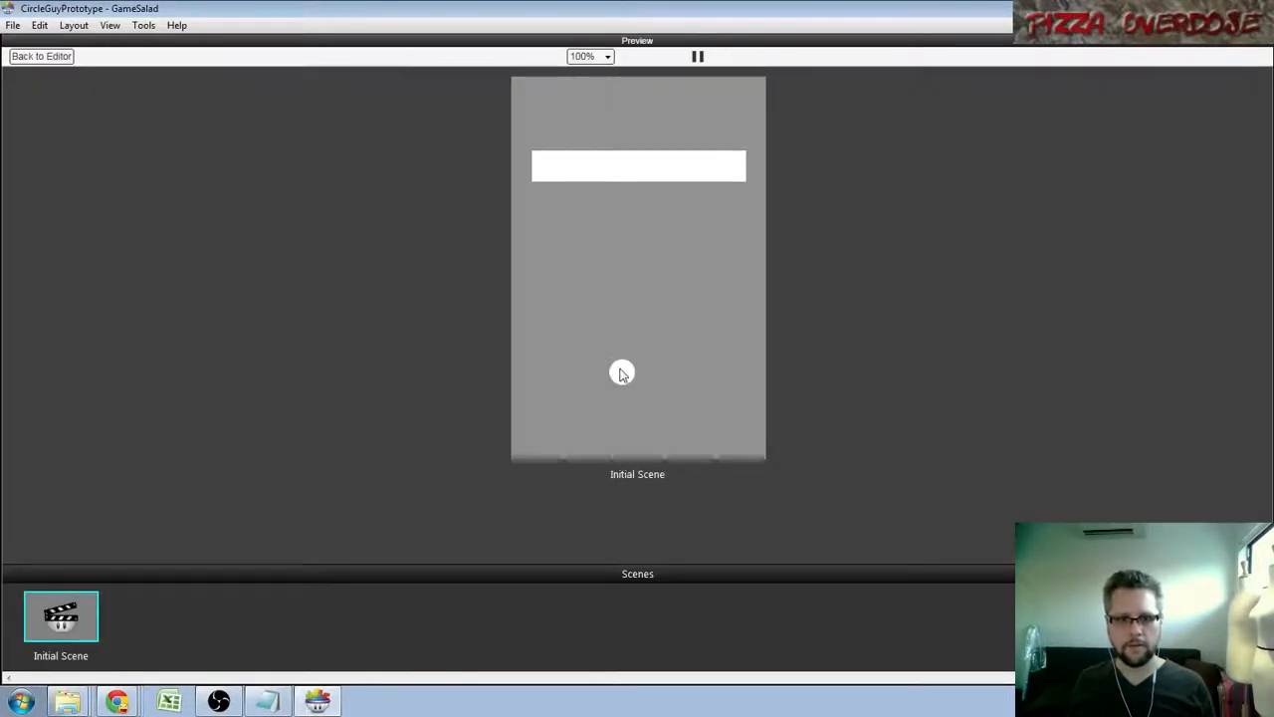
# Return to the editor and set the DebugText prototype's color to dark gray, about RGB 58, 58, 58.
pyautogui.click(60, 57)
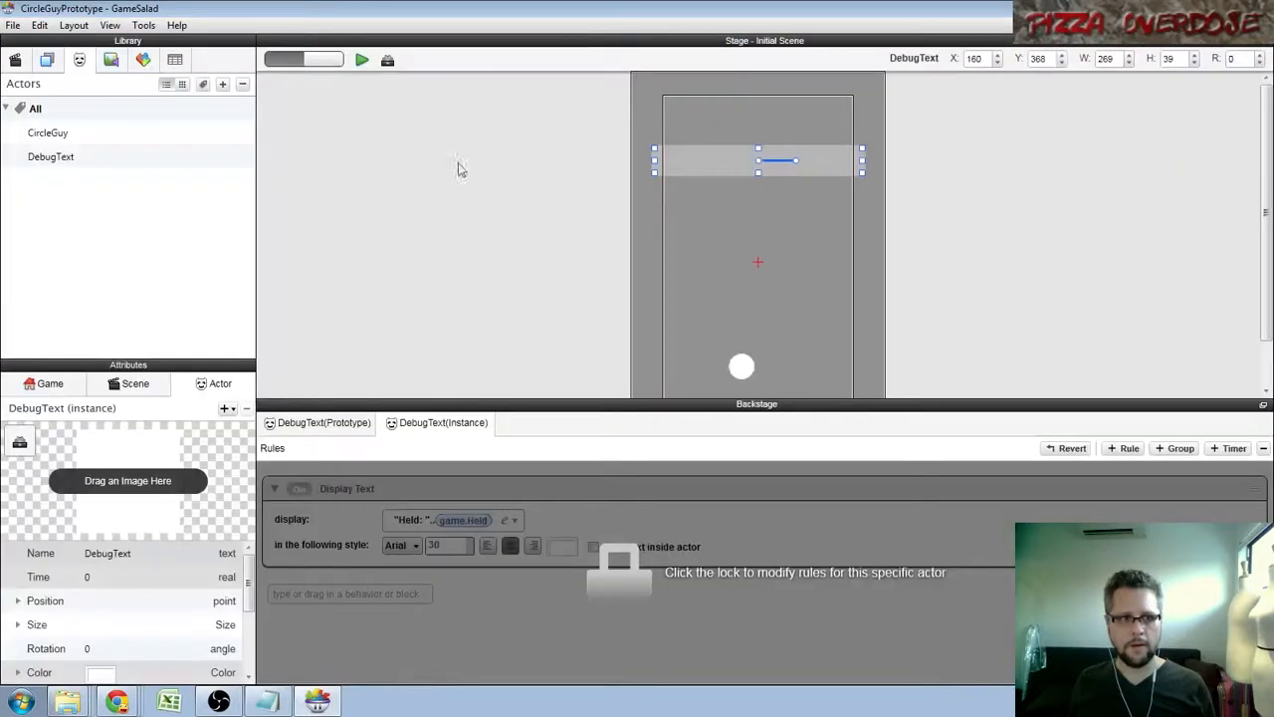
pyautogui.click(73, 165)
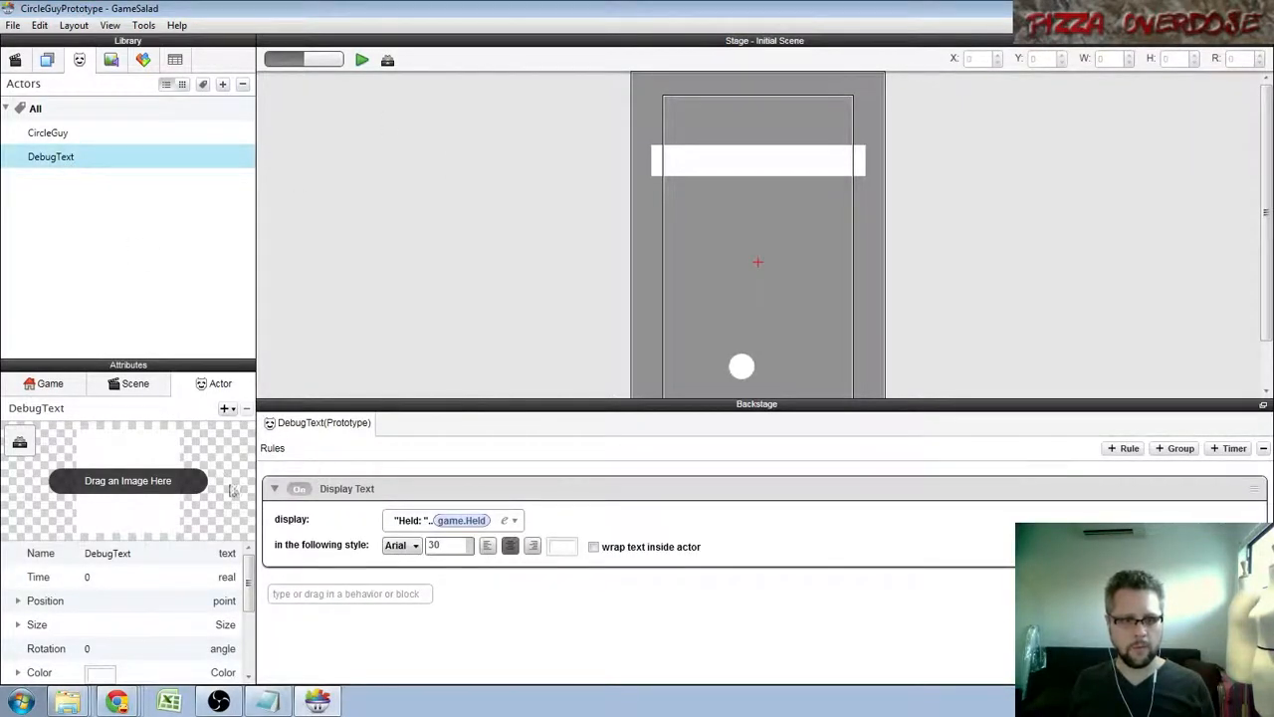
pyautogui.moveTo(210, 213); pyautogui.dragTo(121, 285)
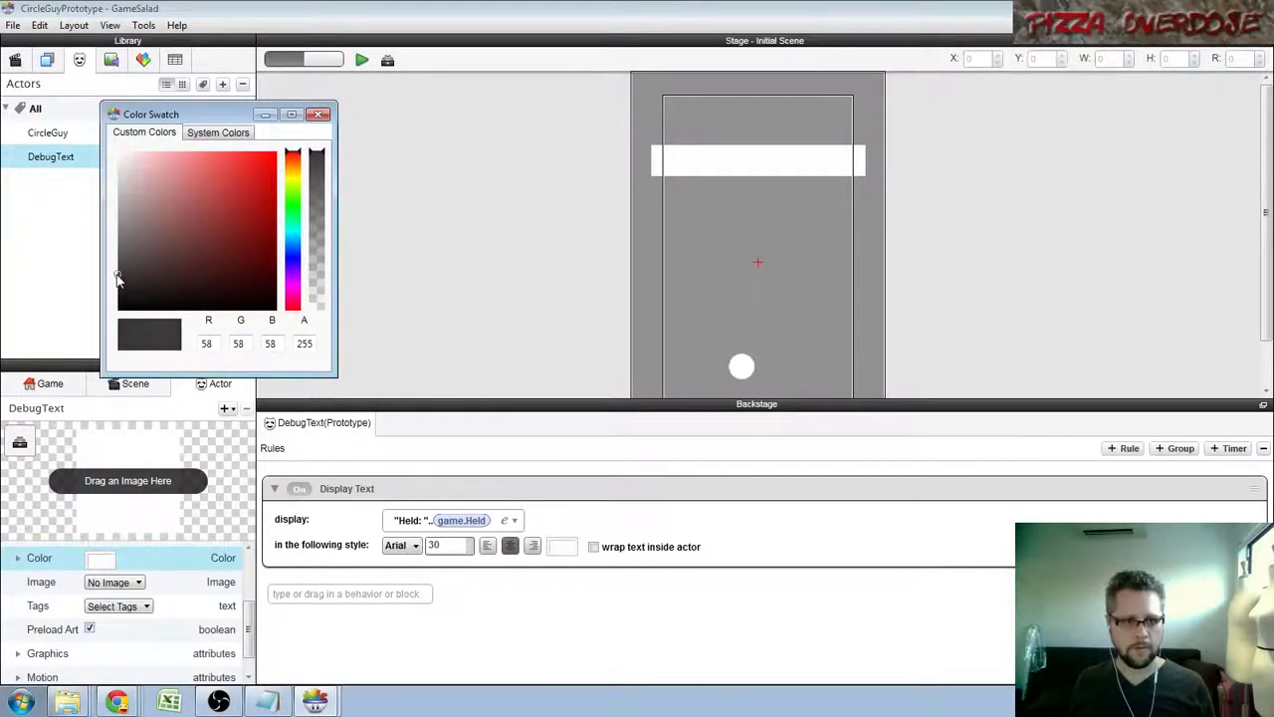
pyautogui.click(322, 116)
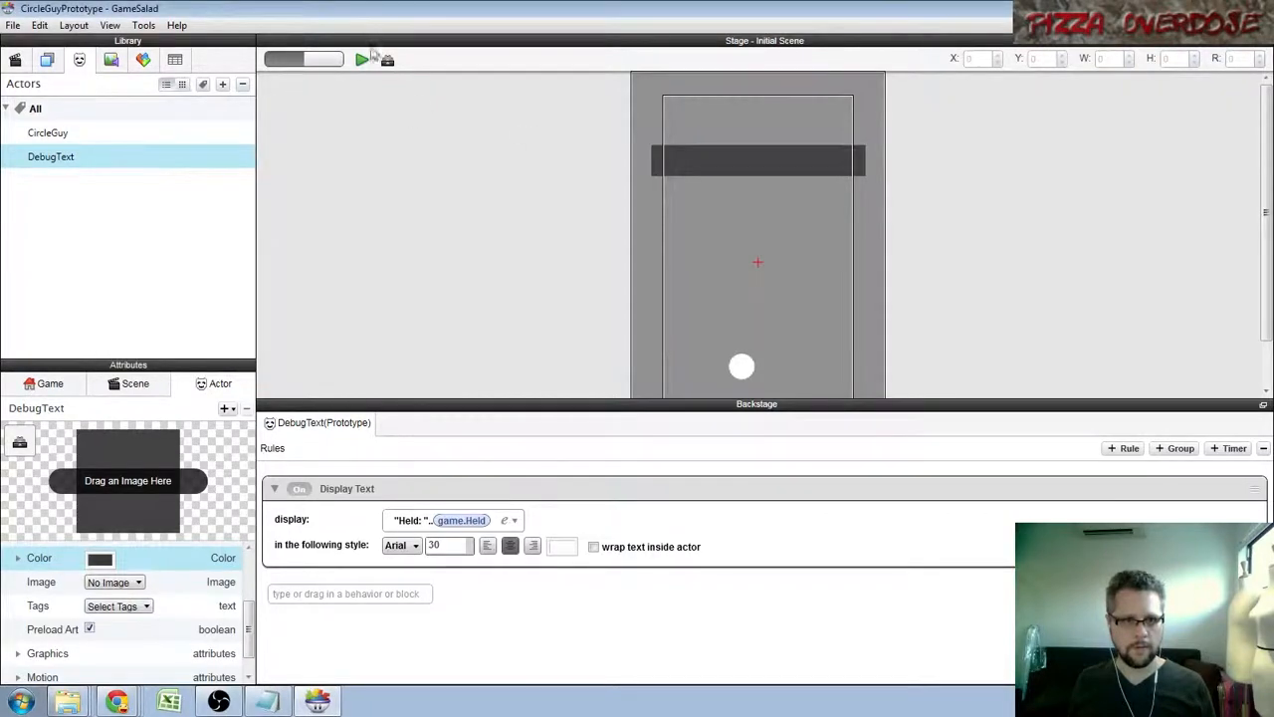
# Preview the scene, touch the circle to test the Held display, and return to the editor.
pyautogui.click(362, 61)
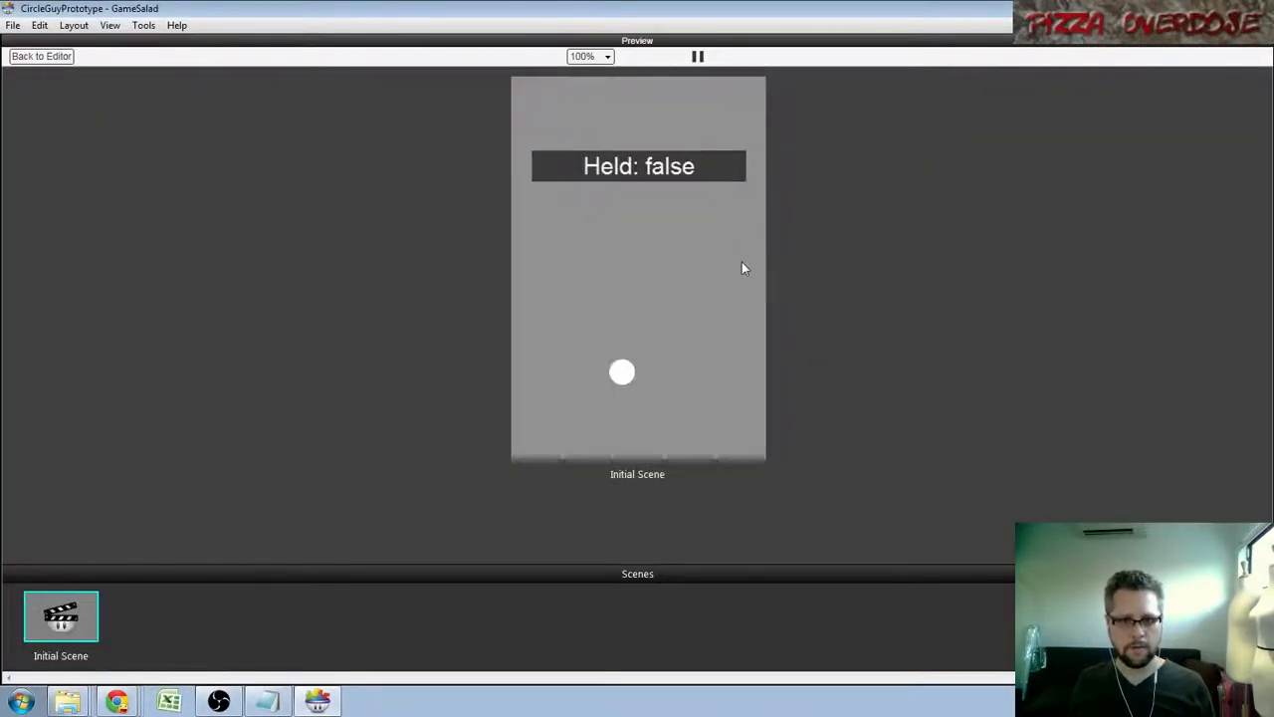
pyautogui.click(623, 373)
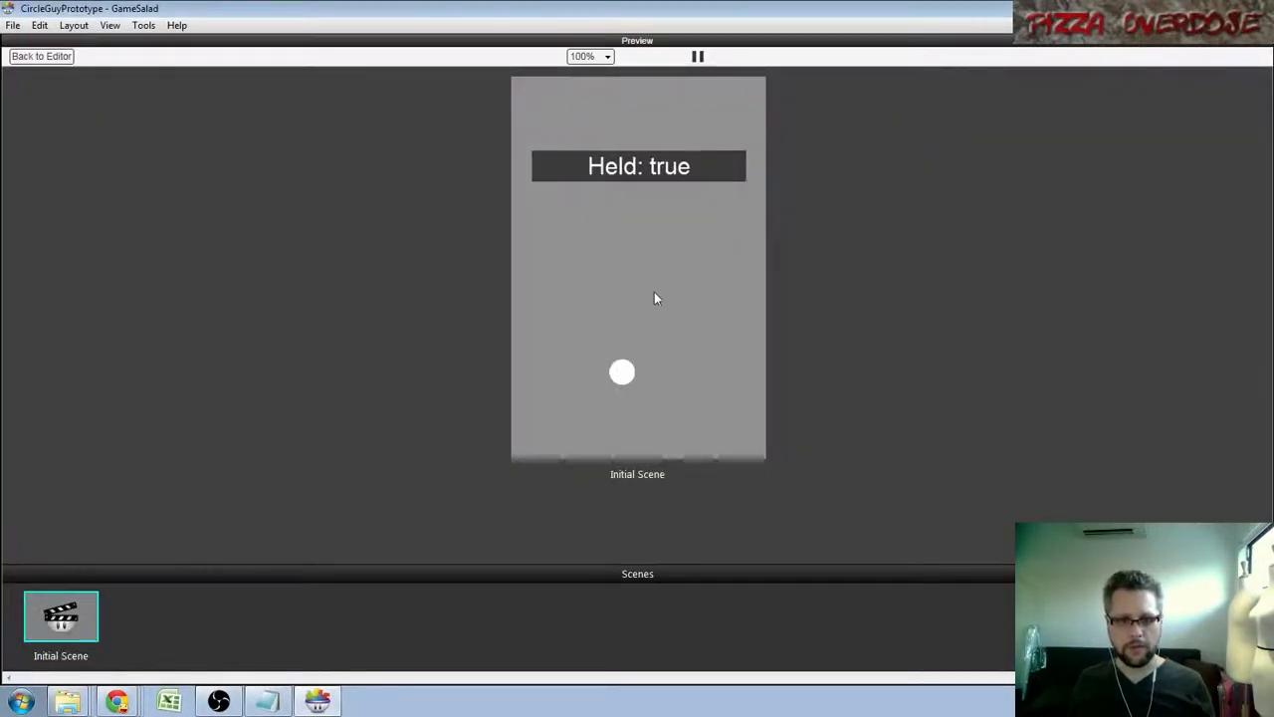
pyautogui.click(44, 57)
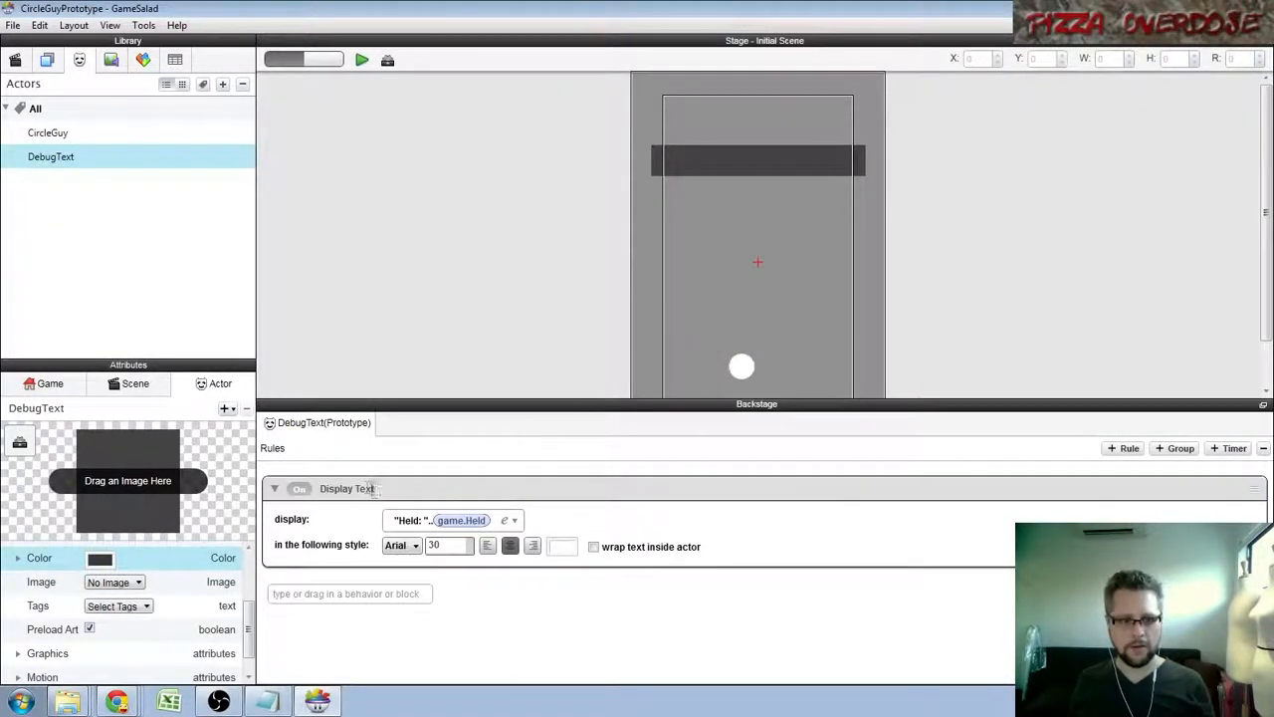
# Add a new rule named Release to the CircleGuy prototype below the Pickup rule.
pyautogui.click(48, 133)
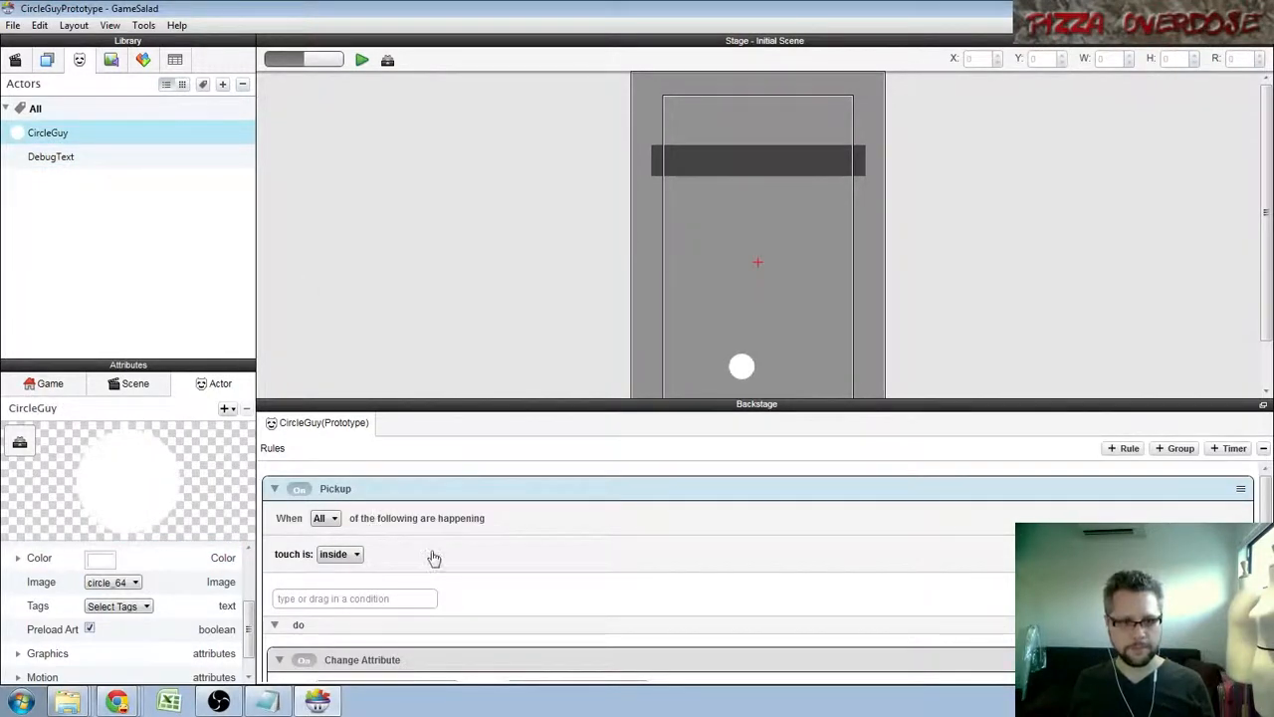
pyautogui.scroll(-3, 480, 606)
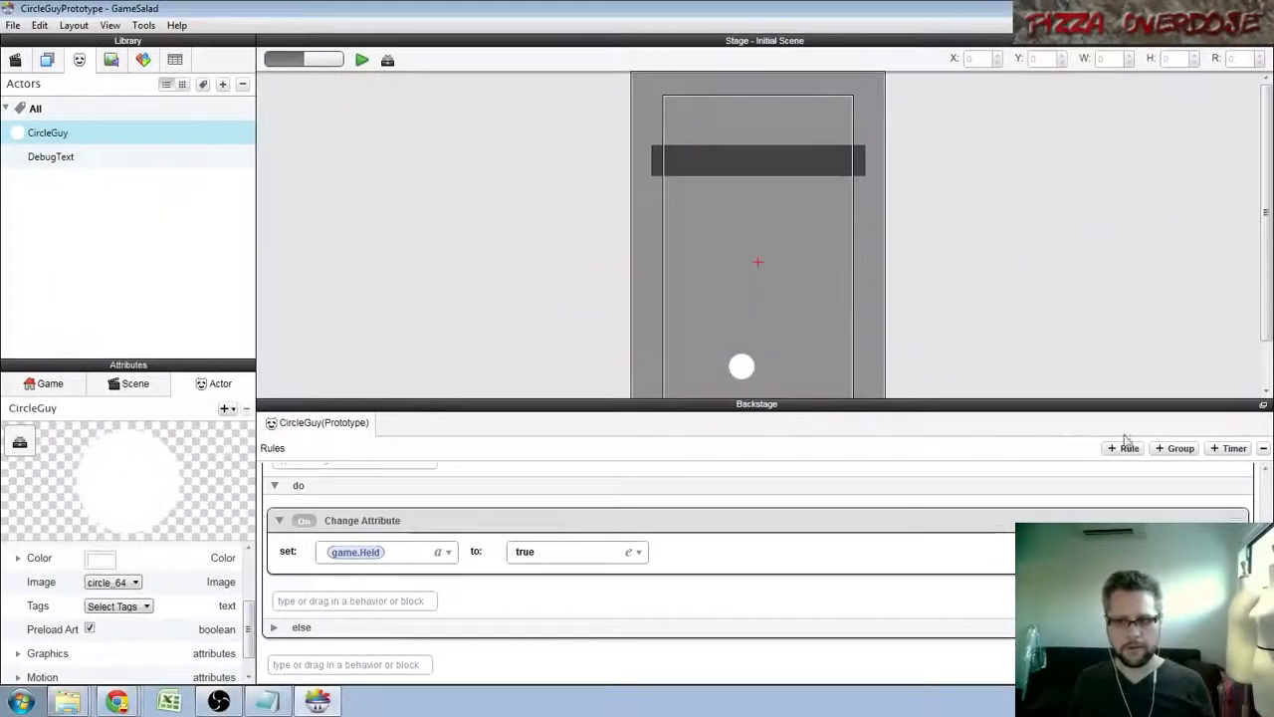
pyautogui.click(1126, 448)
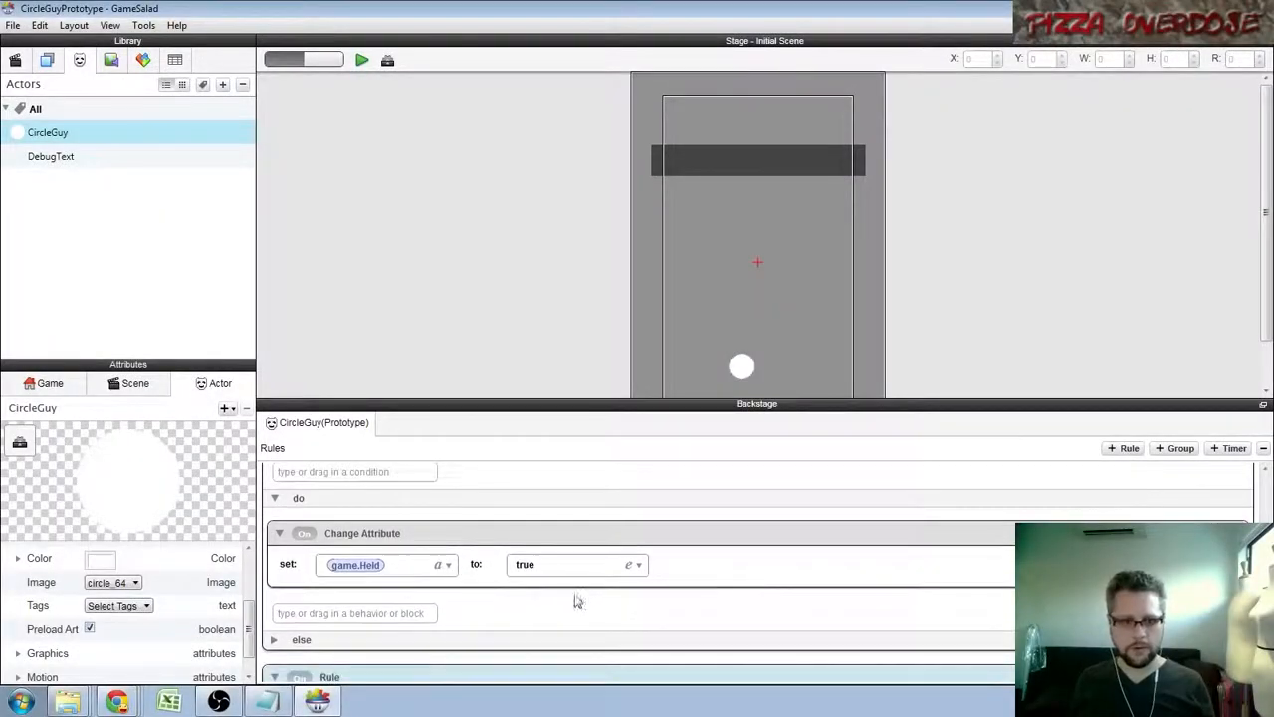
pyautogui.scroll(-1, 551, 602)
pyautogui.doubleClick(330, 564)
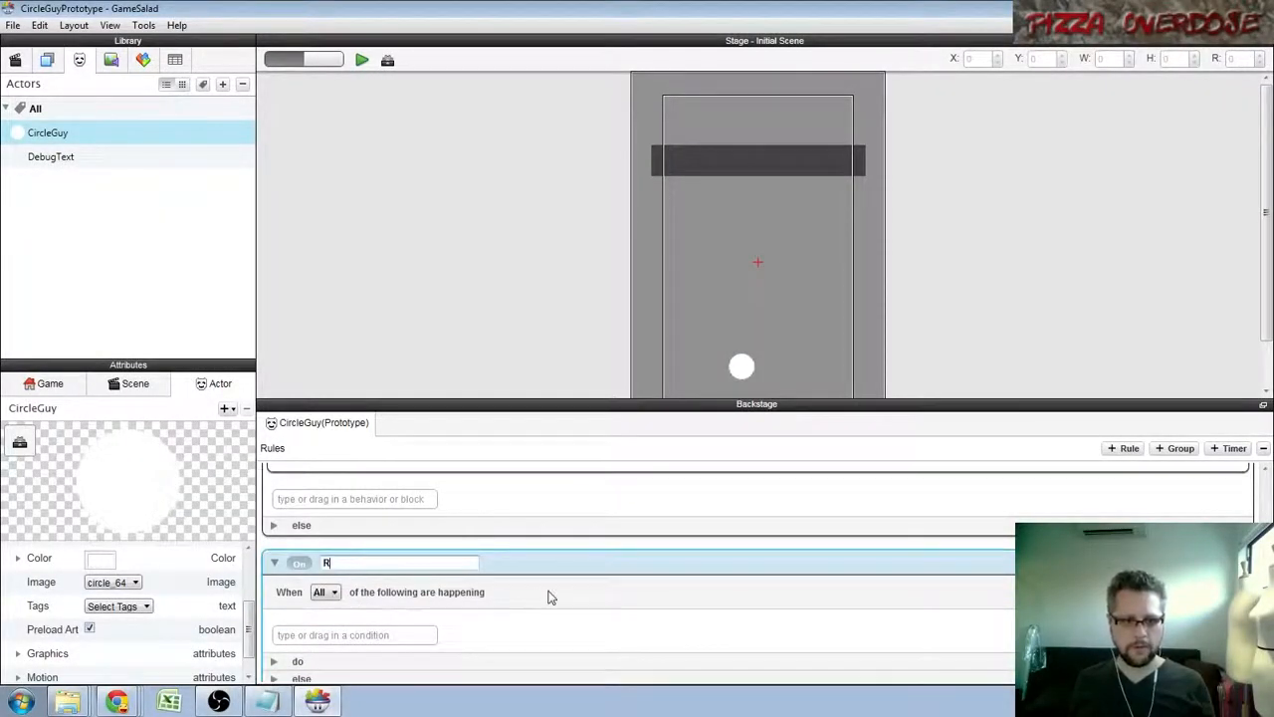
pyautogui.press('Return')
# Add a Touch condition set to released in a separate rule between the Pickup and Release rules.
pyautogui.click(143, 59)
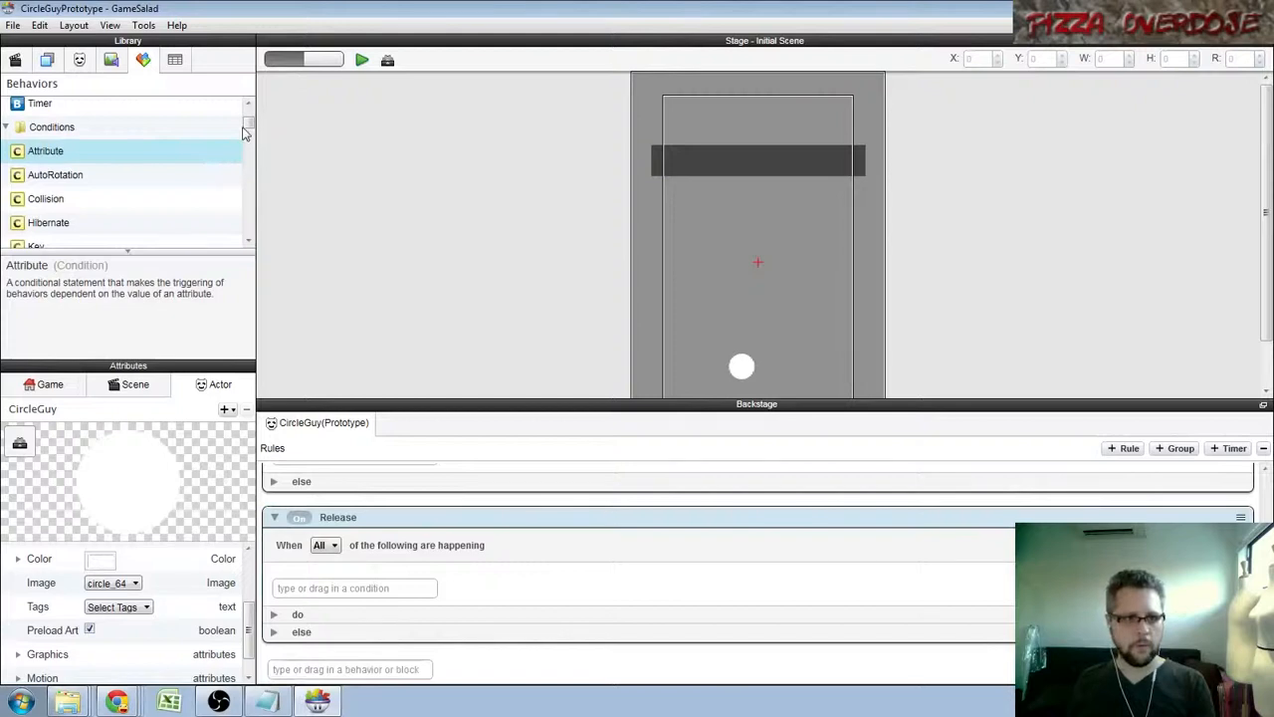
pyautogui.scroll(1, 92, 195)
pyautogui.scroll(-5, 93, 195)
pyautogui.scroll(2, 95, 199)
pyautogui.moveTo(45, 203); pyautogui.dragTo(378, 589)
pyautogui.click(352, 593)
pyautogui.click(373, 617)
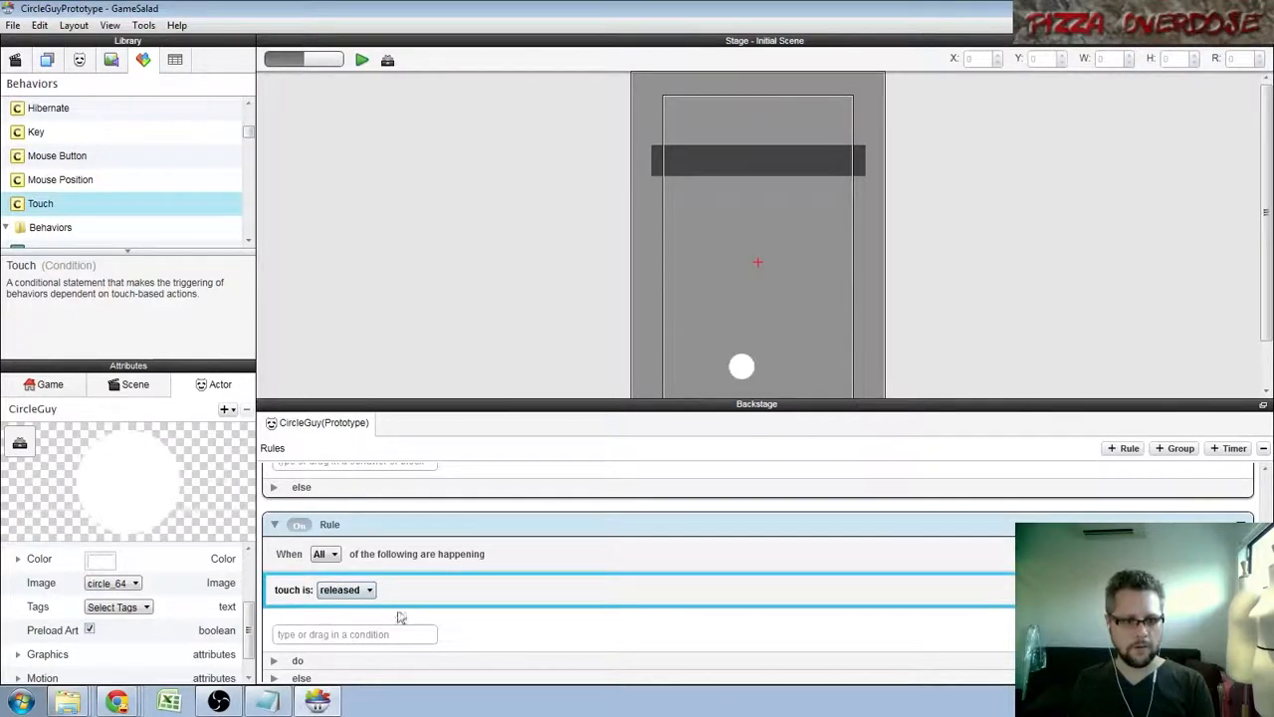
# Add a Change Attribute behavior to that rule's do section setting game.Held to false, and test touching the circle in the preview.
pyautogui.scroll(4, 534, 603)
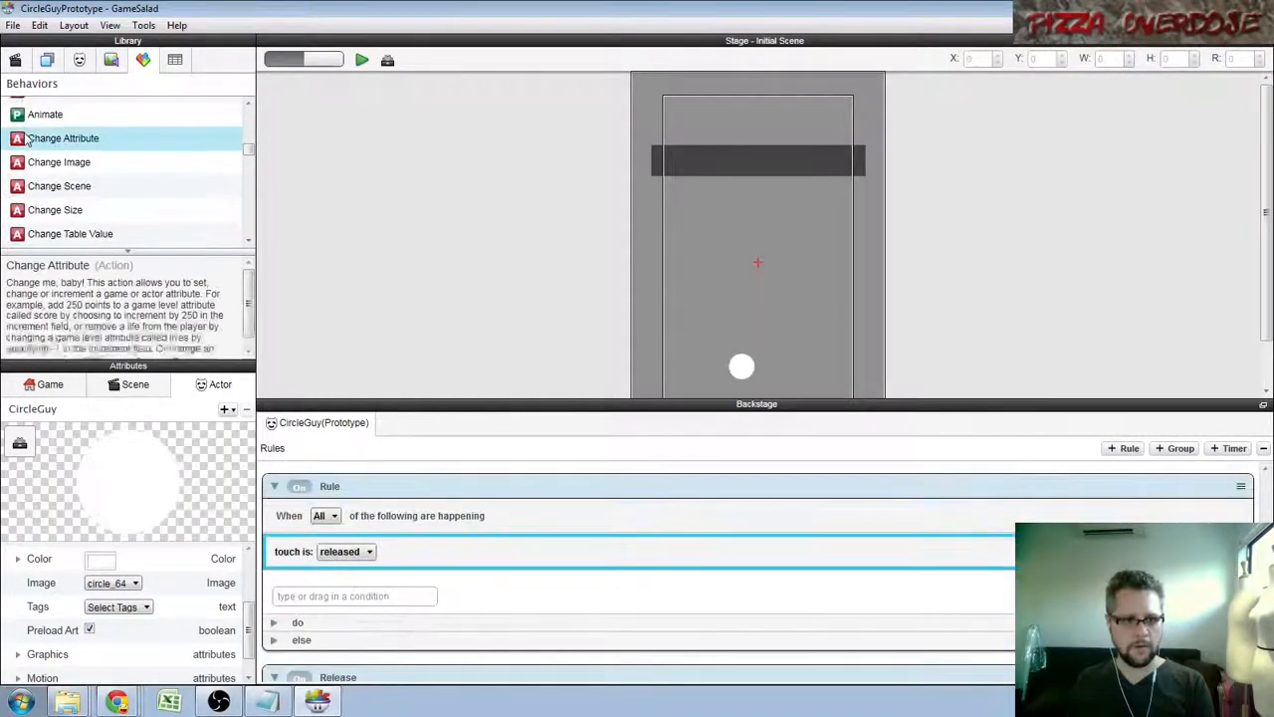
pyautogui.moveTo(39, 139); pyautogui.dragTo(353, 592)
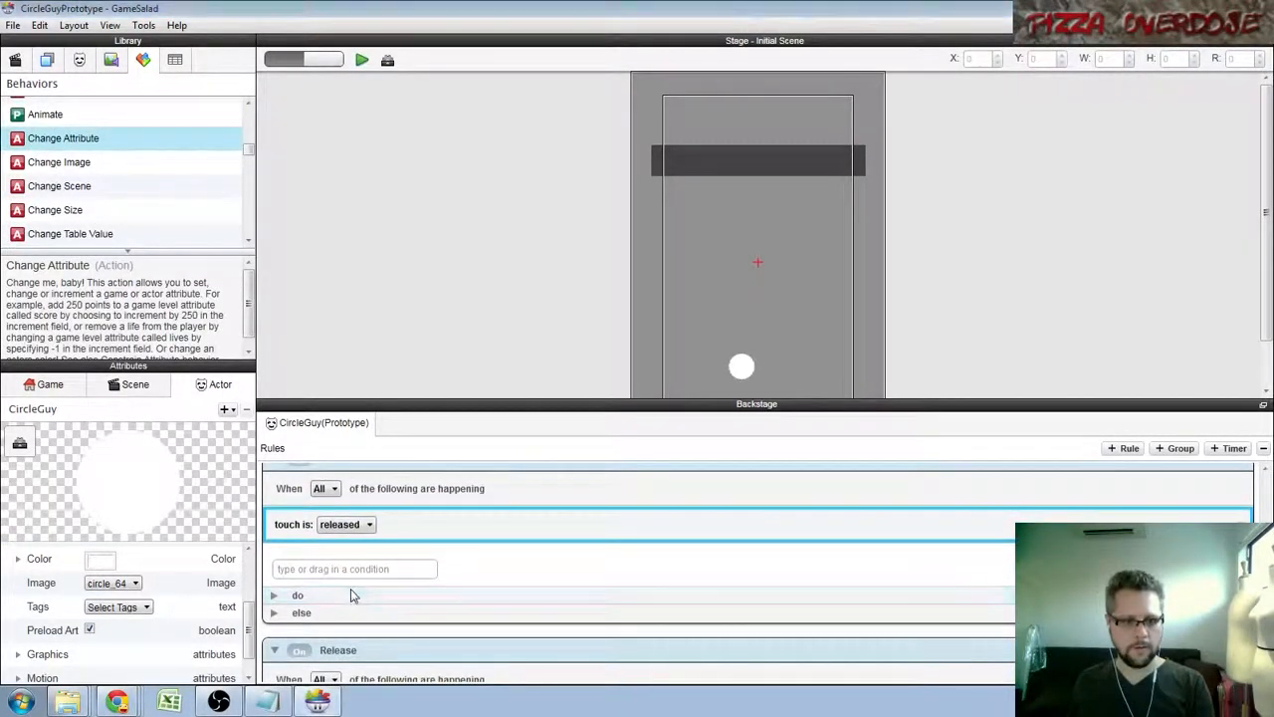
pyautogui.click(275, 595)
pyautogui.scroll(-1, 517, 575)
pyautogui.click(448, 586)
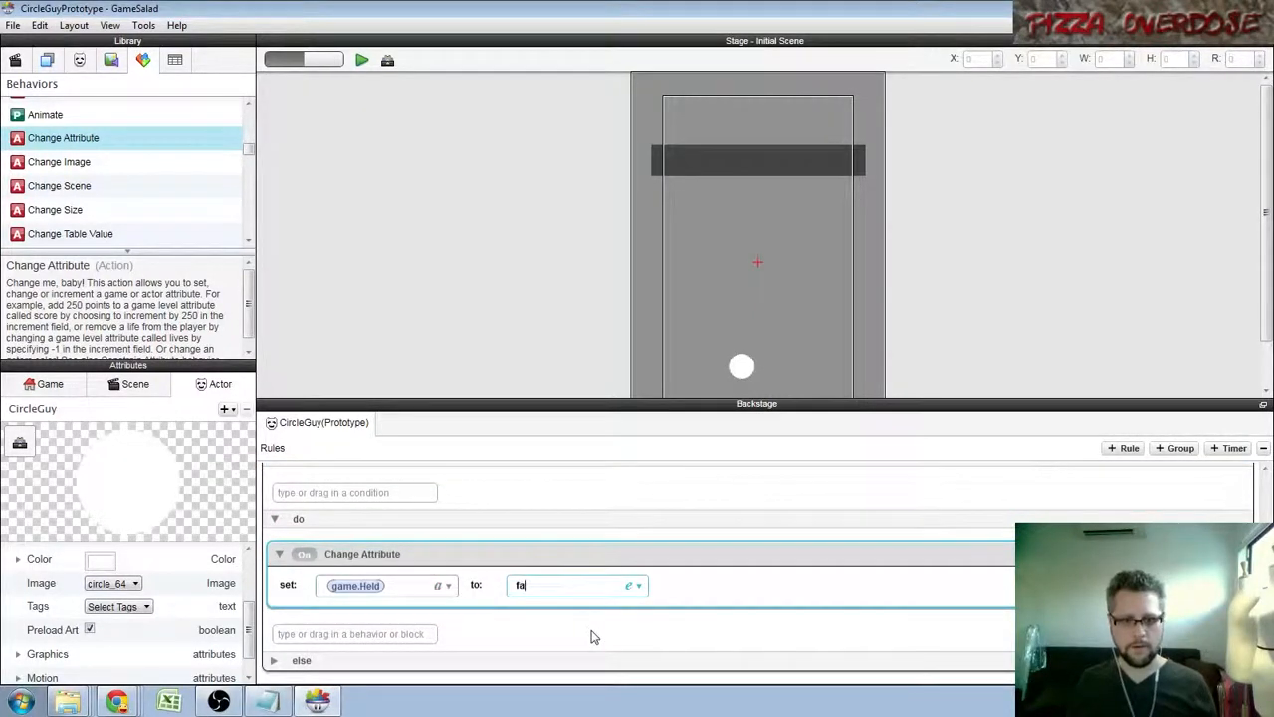
pyautogui.click(361, 60)
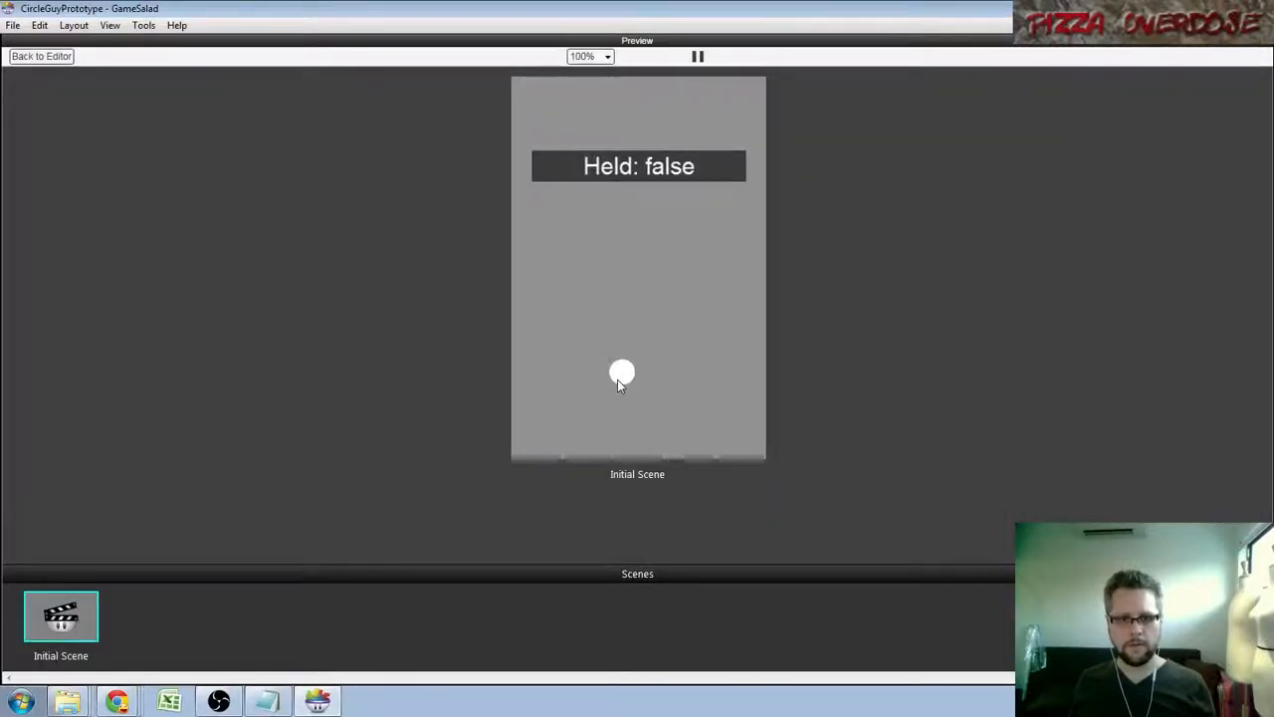
pyautogui.click(617, 378)
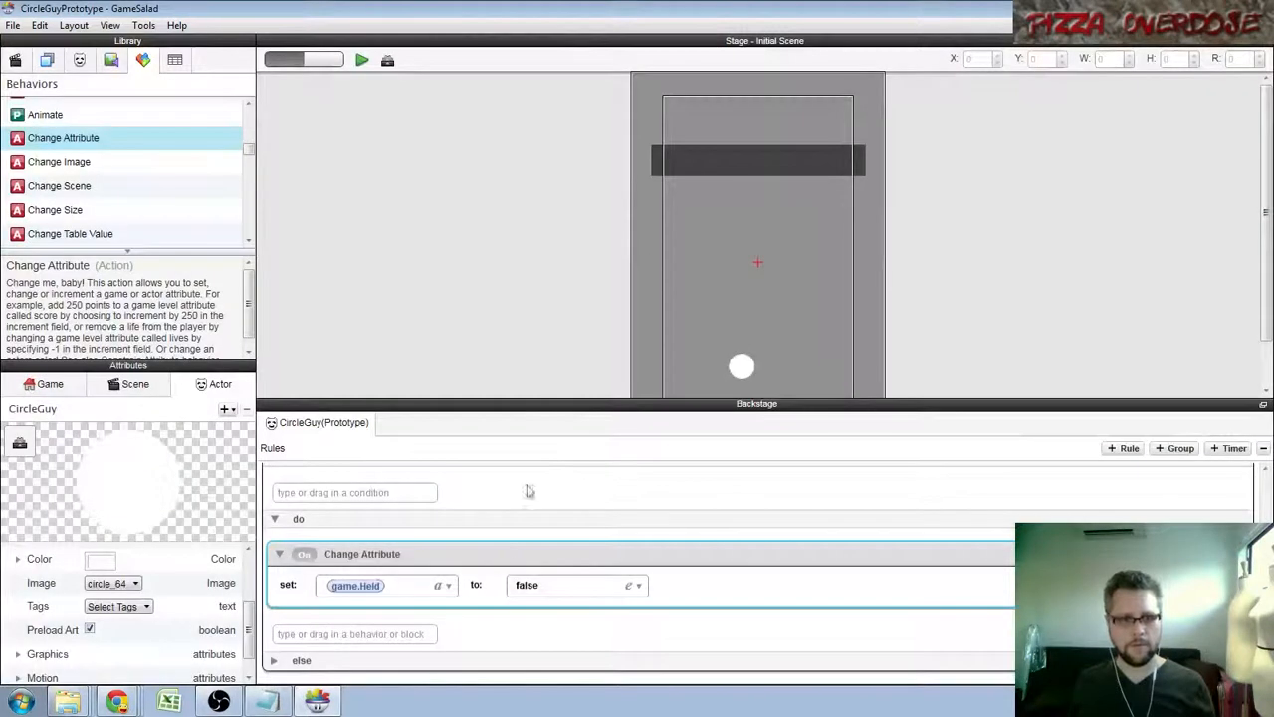
# Replace the released touch condition of the rule below Pickup with a Mouse Button condition set to up.
pyautogui.scroll(-1, 577, 598)
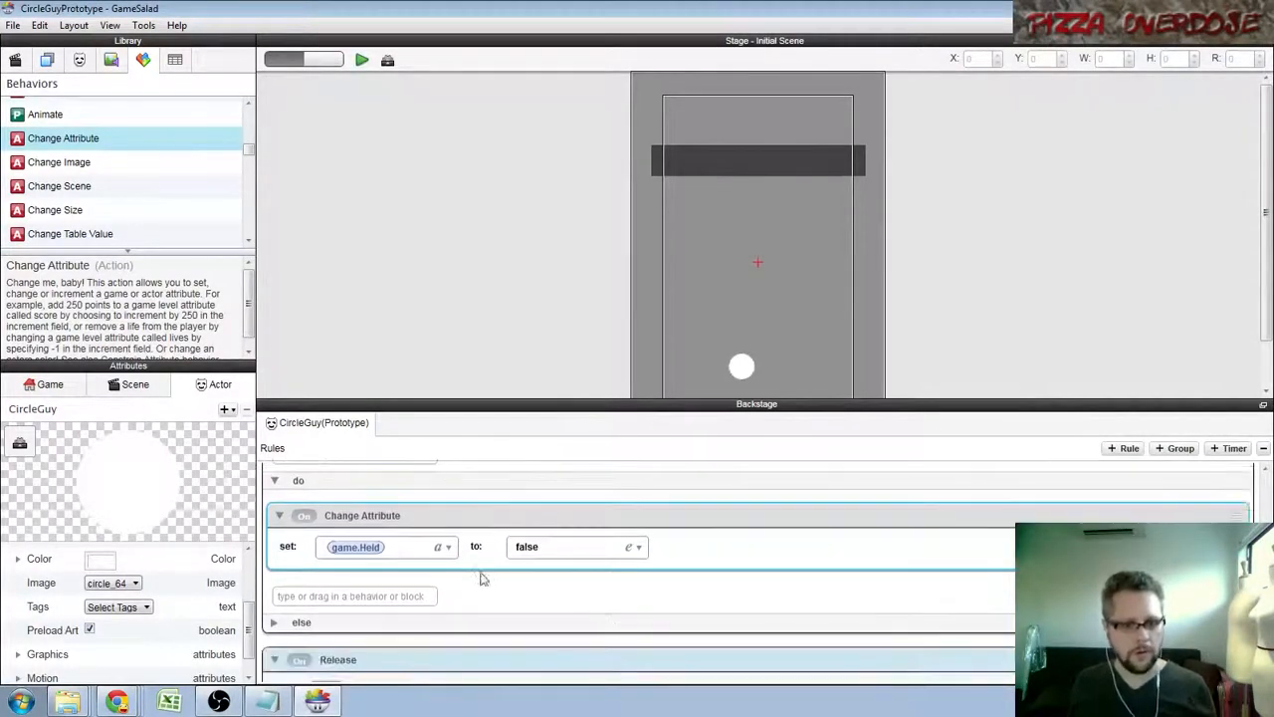
pyautogui.scroll(4, 407, 552)
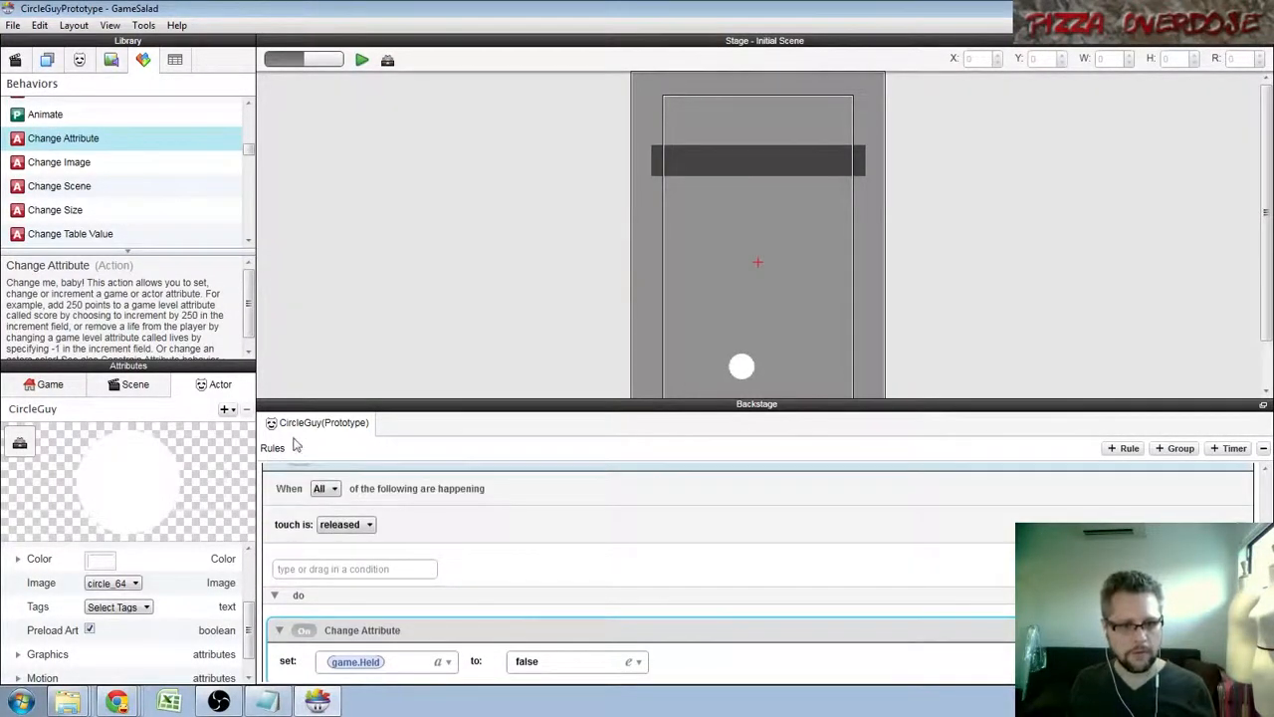
pyautogui.scroll(1, 438, 514)
pyautogui.click(422, 577)
pyautogui.press('Delete')
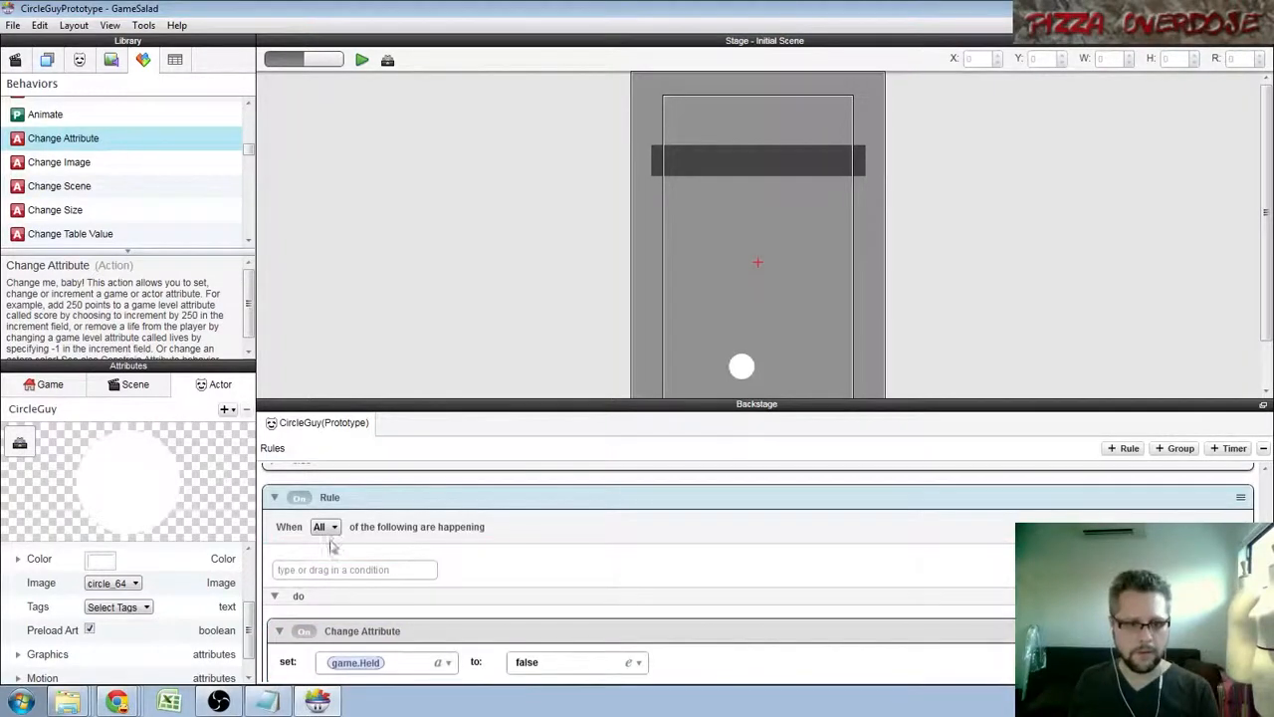
pyautogui.scroll(-5, 232, 131)
pyautogui.moveTo(57, 157); pyautogui.dragTo(355, 579)
pyautogui.click(346, 573)
pyautogui.click(364, 589)
pyautogui.scroll(-1, 523, 629)
# Preview the scene, test the Held display by pressing and releasing on and around the circle, and return to the editor.
pyautogui.click(361, 60)
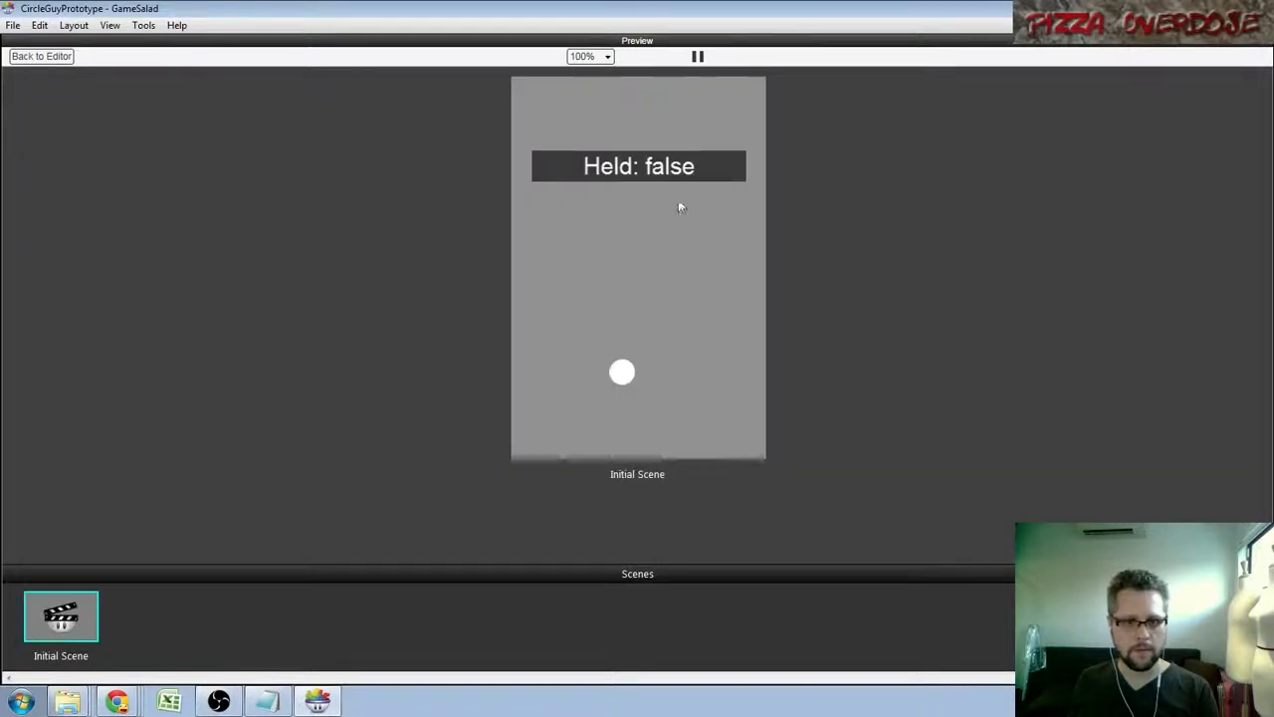
pyautogui.moveTo(616, 370); pyautogui.dragTo(663, 307)
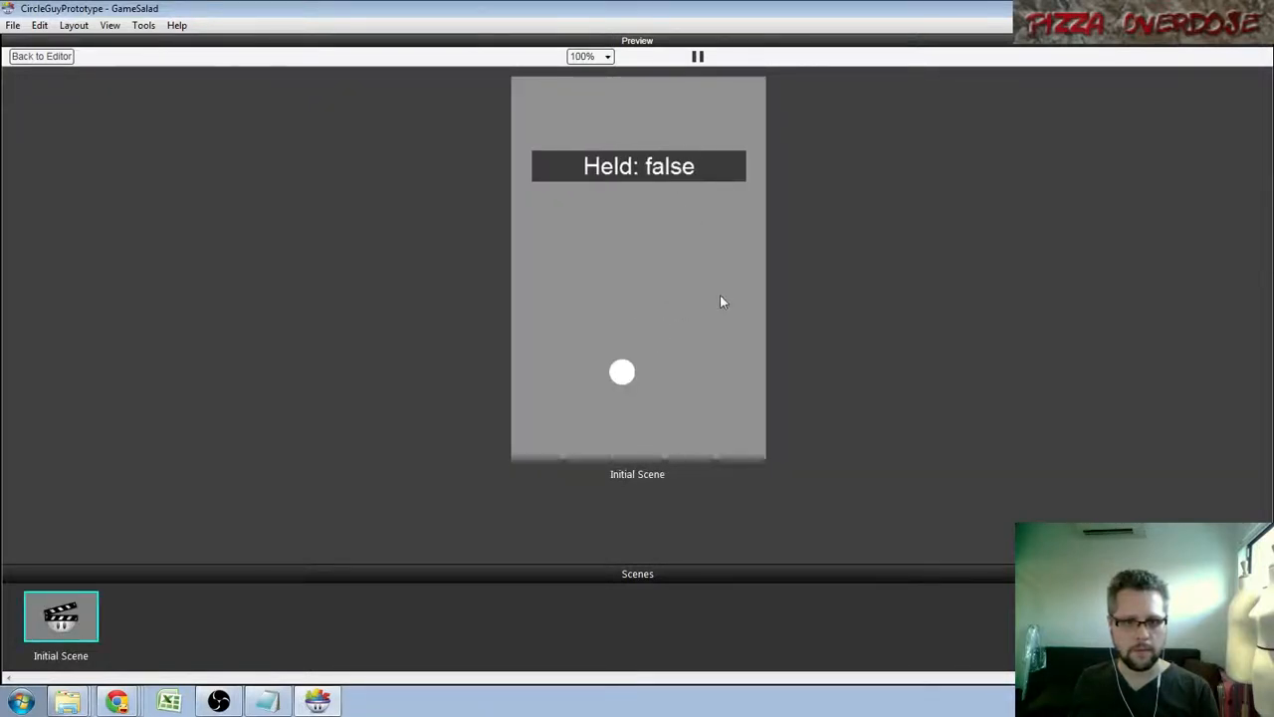
pyautogui.moveTo(622, 372); pyautogui.dragTo(580, 376)
pyautogui.moveTo(666, 379); pyautogui.dragTo(527, 370)
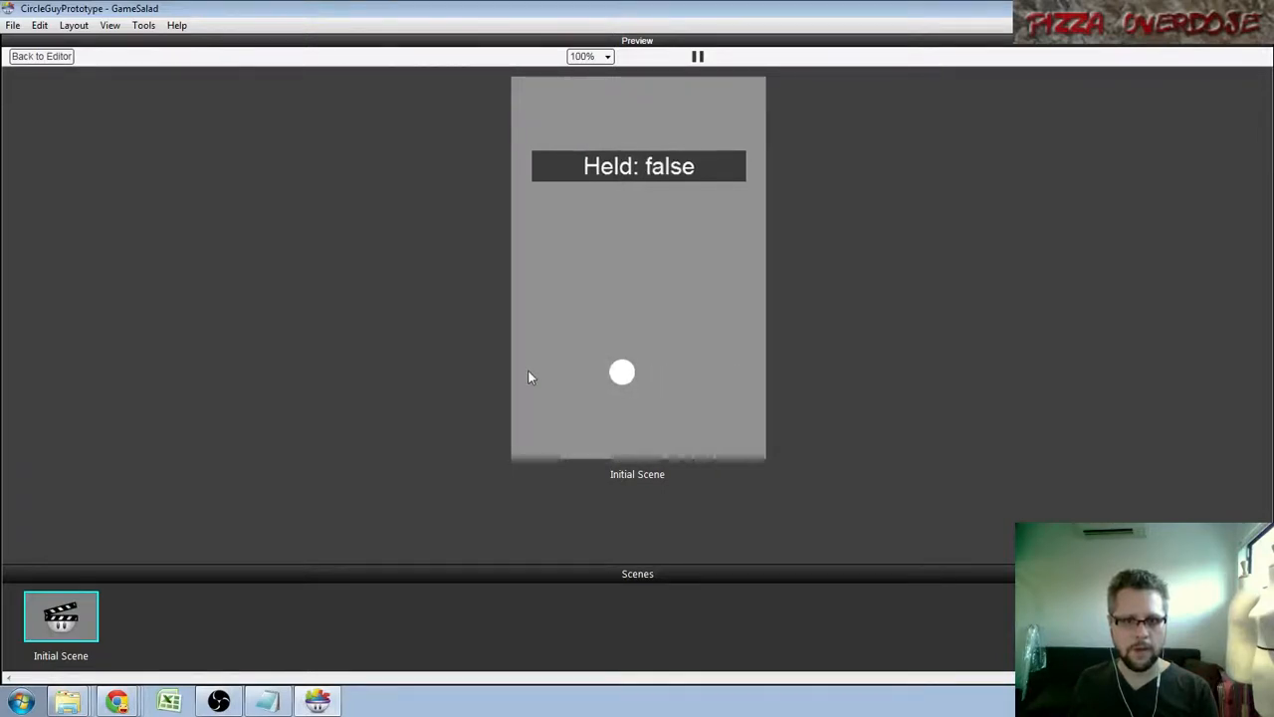
pyautogui.moveTo(619, 374); pyautogui.dragTo(530, 386)
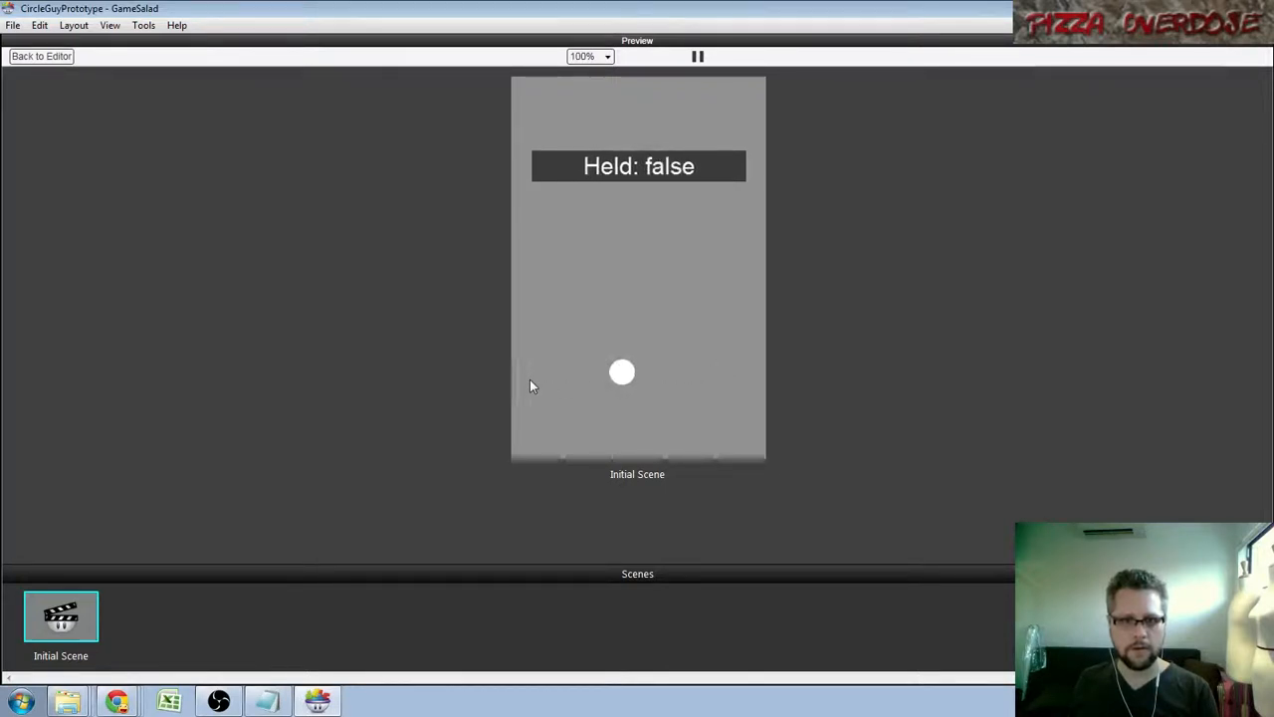
pyautogui.moveTo(617, 380); pyautogui.dragTo(749, 372)
pyautogui.moveTo(630, 372); pyautogui.dragTo(172, 43)
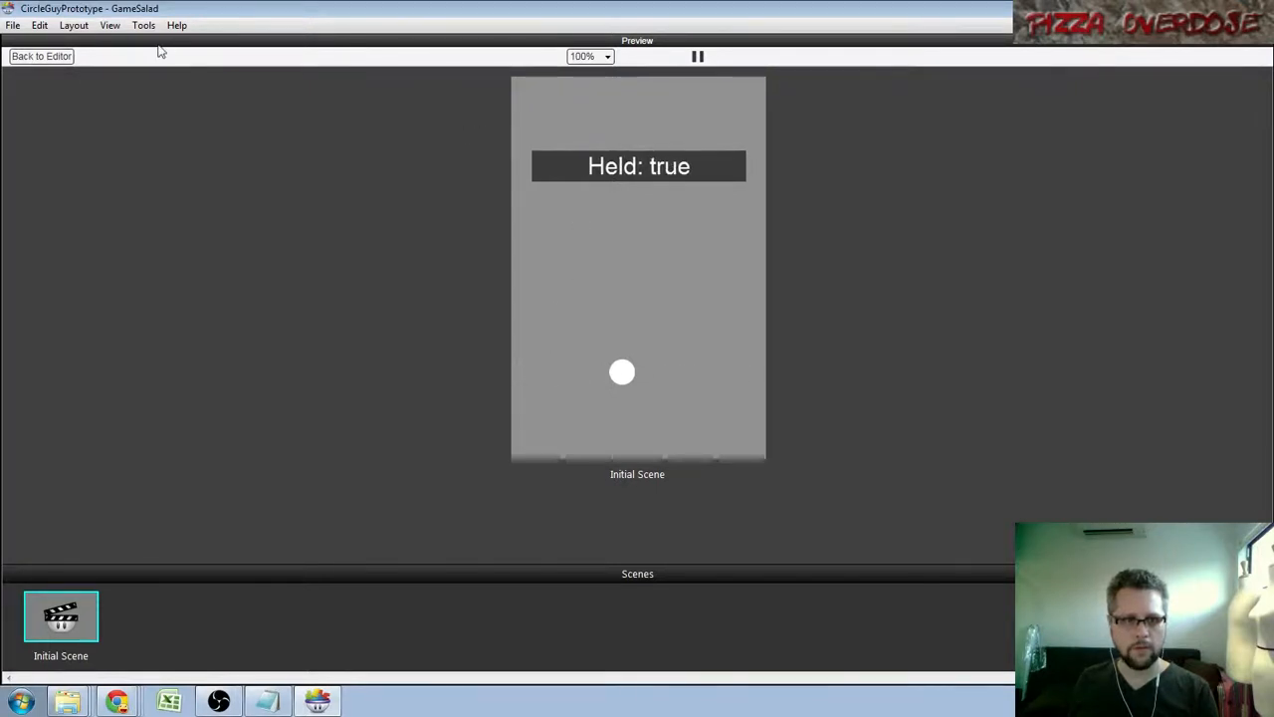
pyautogui.click(31, 59)
# Replace the Pickup rule's touch condition with two Touch conditions, one set to pressed and one set to inside.
pyautogui.scroll(5, 478, 537)
pyautogui.click(489, 564)
pyautogui.press('Delete')
pyautogui.press('Delete')
pyautogui.moveTo(41, 203); pyautogui.dragTo(378, 557)
pyautogui.click(355, 559)
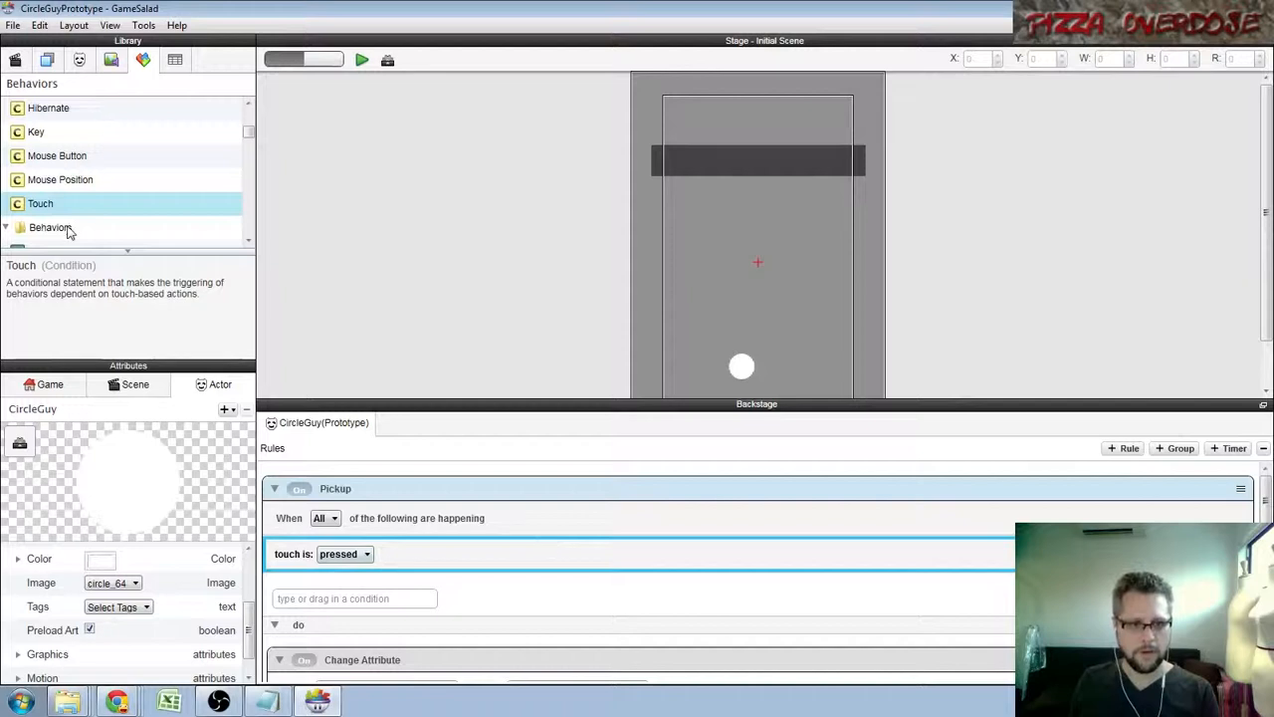
pyautogui.moveTo(42, 209); pyautogui.dragTo(366, 581)
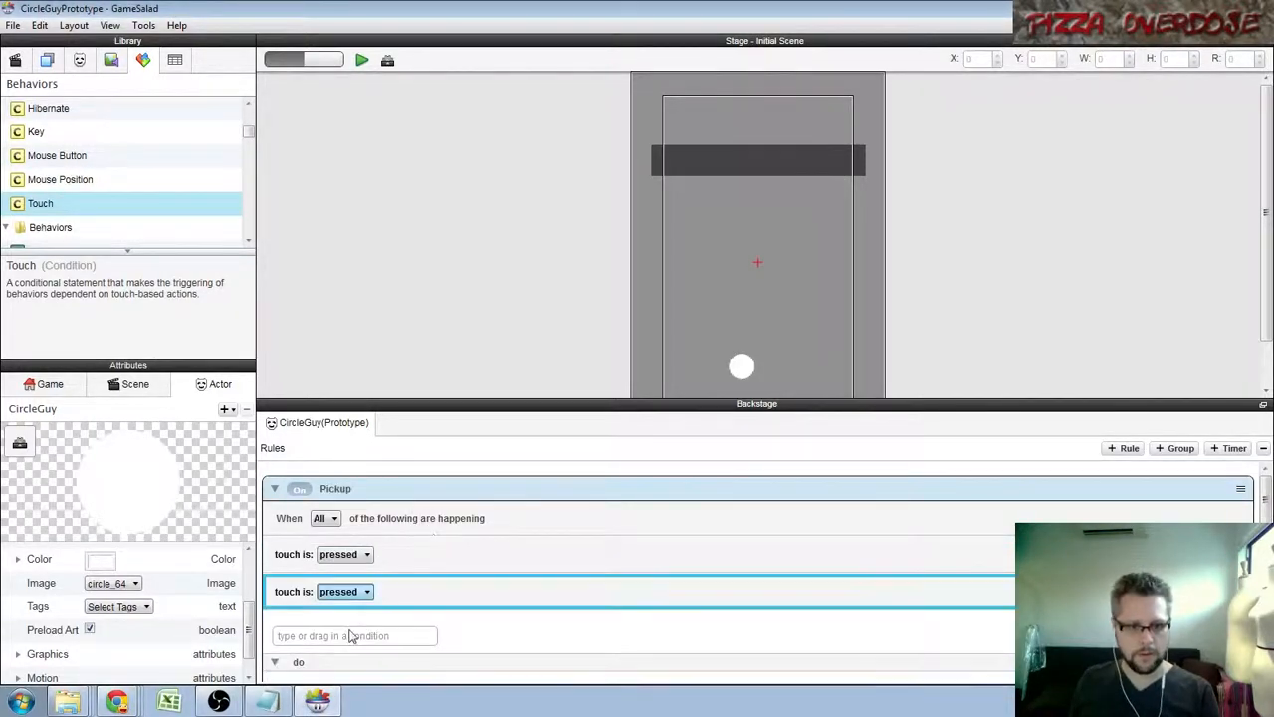
pyautogui.click(351, 637)
pyautogui.scroll(-3, 637, 597)
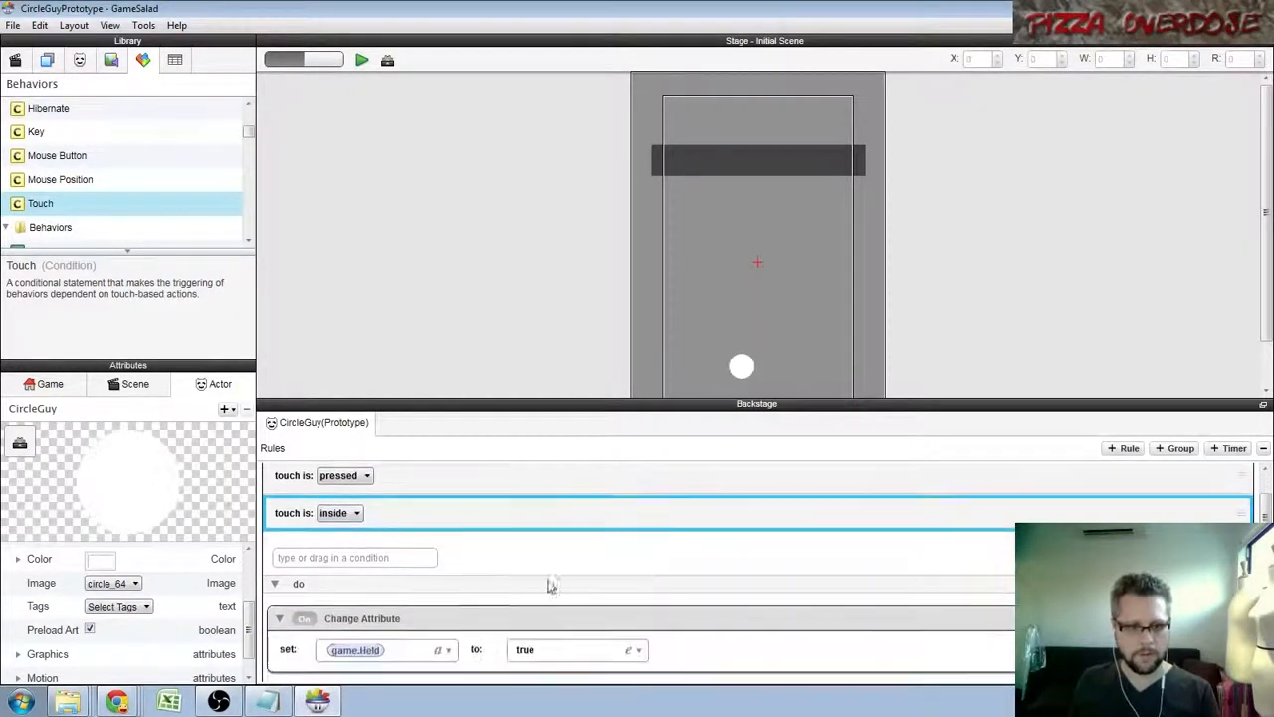
# Preview the scene again, test picking up and releasing the circle with the revised conditions, and return to the editor.
pyautogui.scroll(-6, 489, 612)
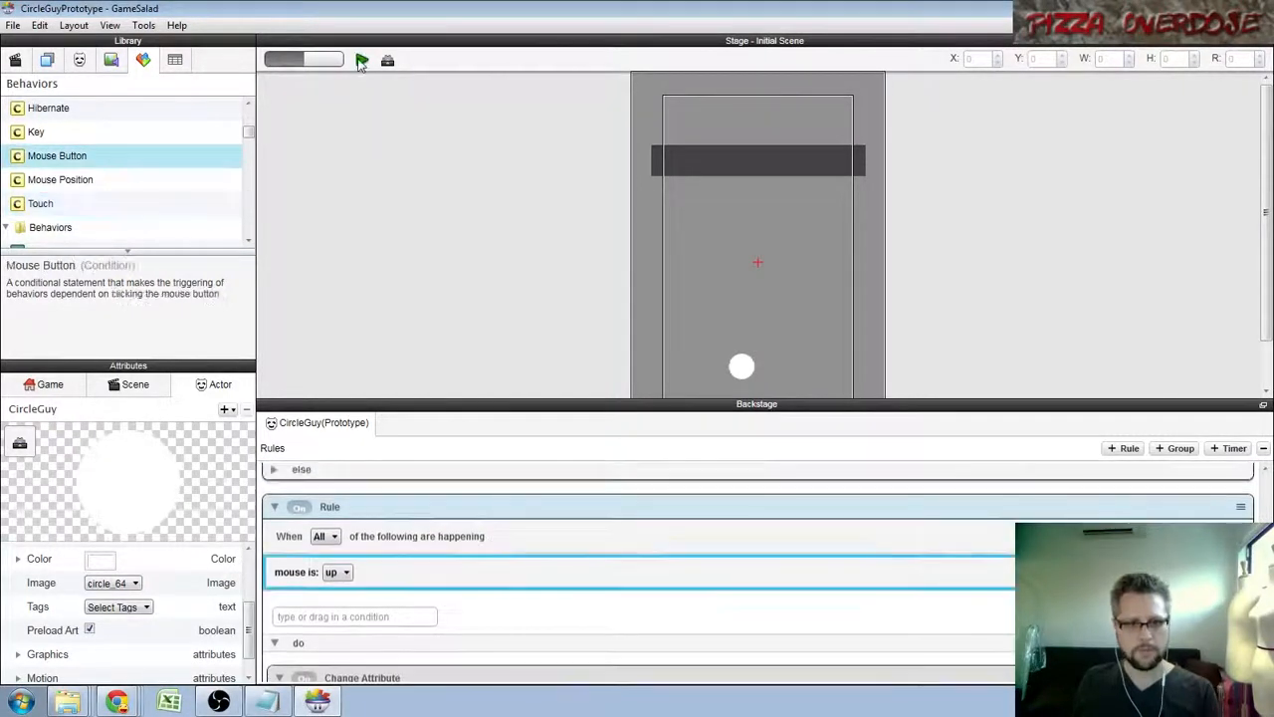
pyautogui.click(361, 61)
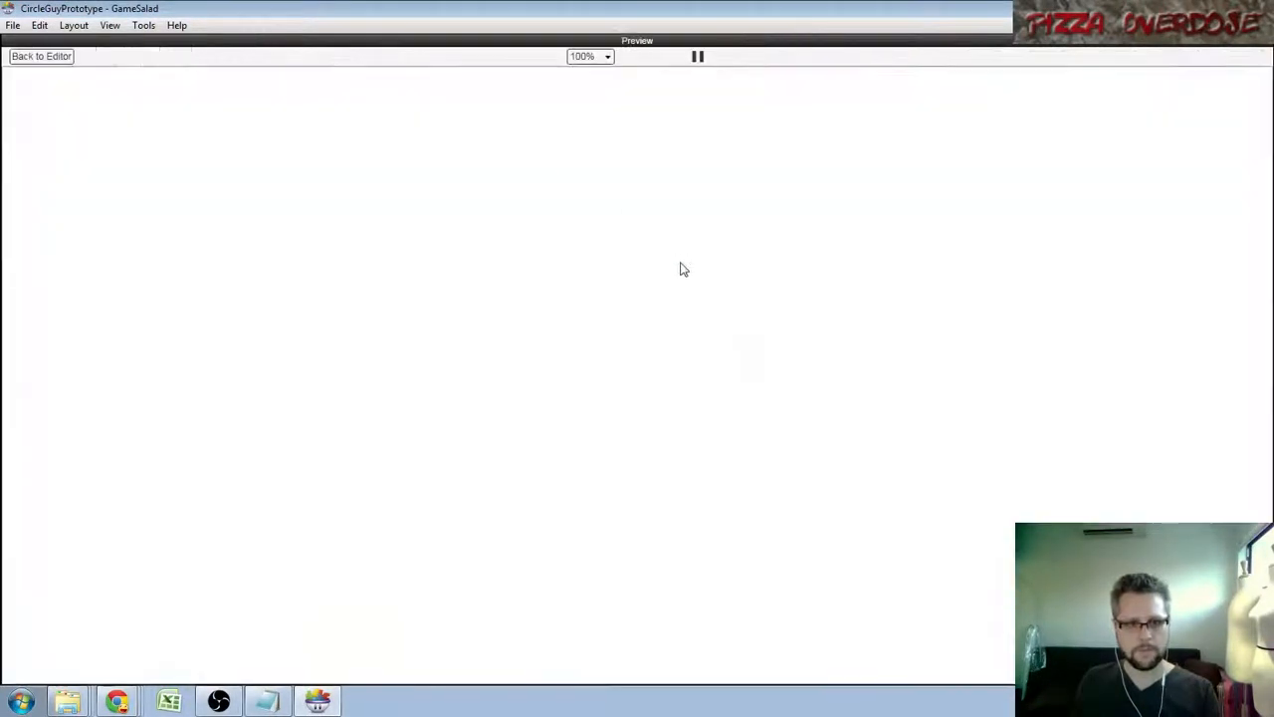
pyautogui.moveTo(623, 369); pyautogui.dragTo(611, 298)
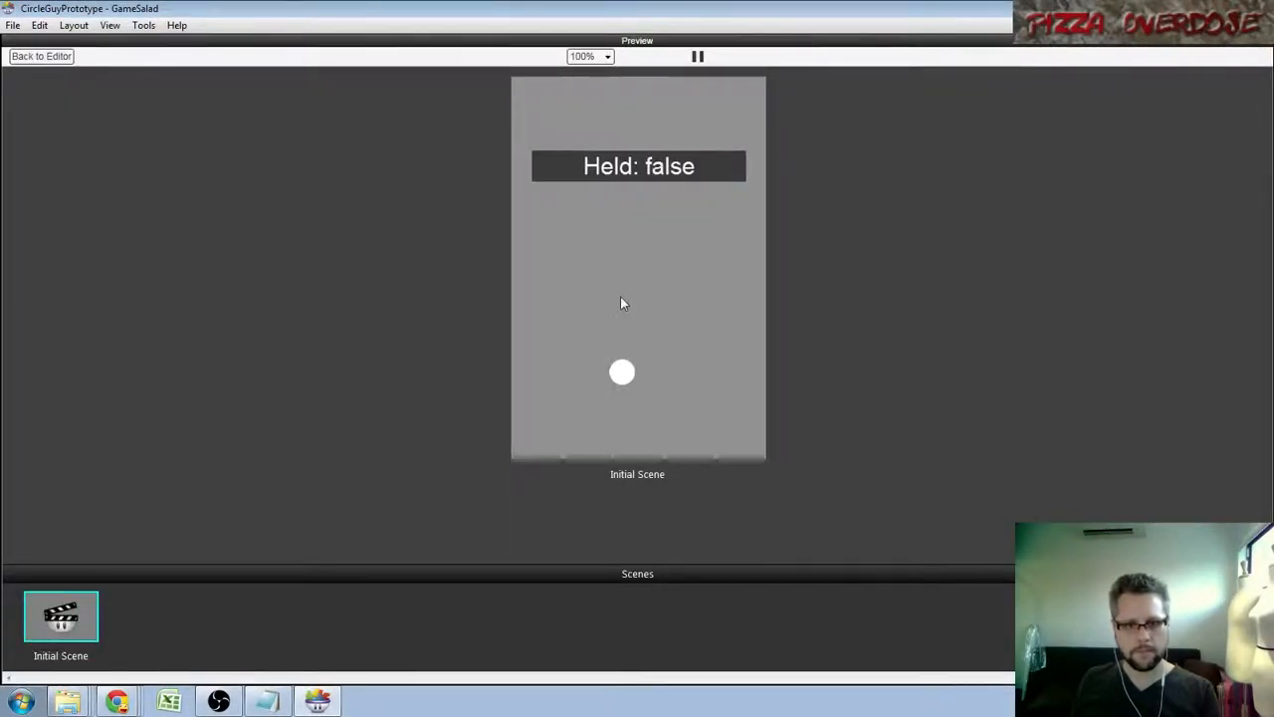
pyautogui.moveTo(637, 380); pyautogui.dragTo(684, 360)
pyautogui.moveTo(621, 388); pyautogui.dragTo(598, 259)
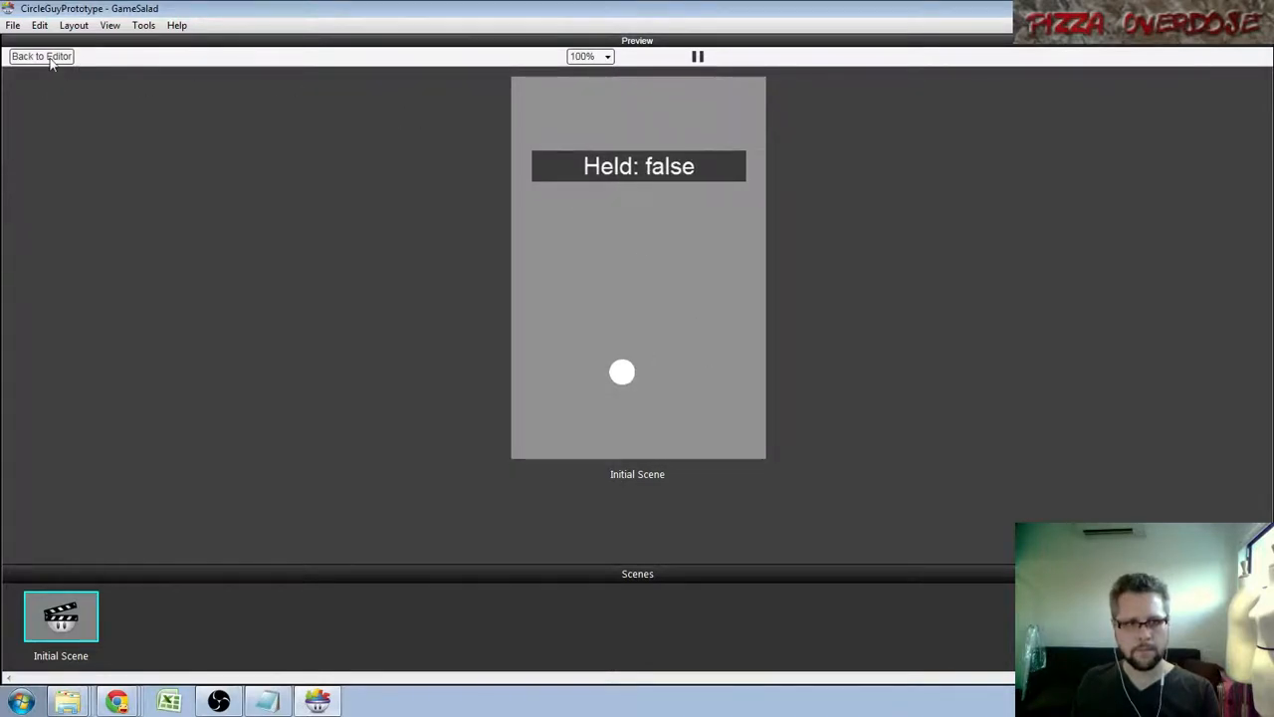
pyautogui.click(44, 57)
# Rename the rule with the mouse up condition as Release.
pyautogui.scroll(10, 412, 591)
pyautogui.scroll(-5, 412, 595)
pyautogui.scroll(-1, 446, 585)
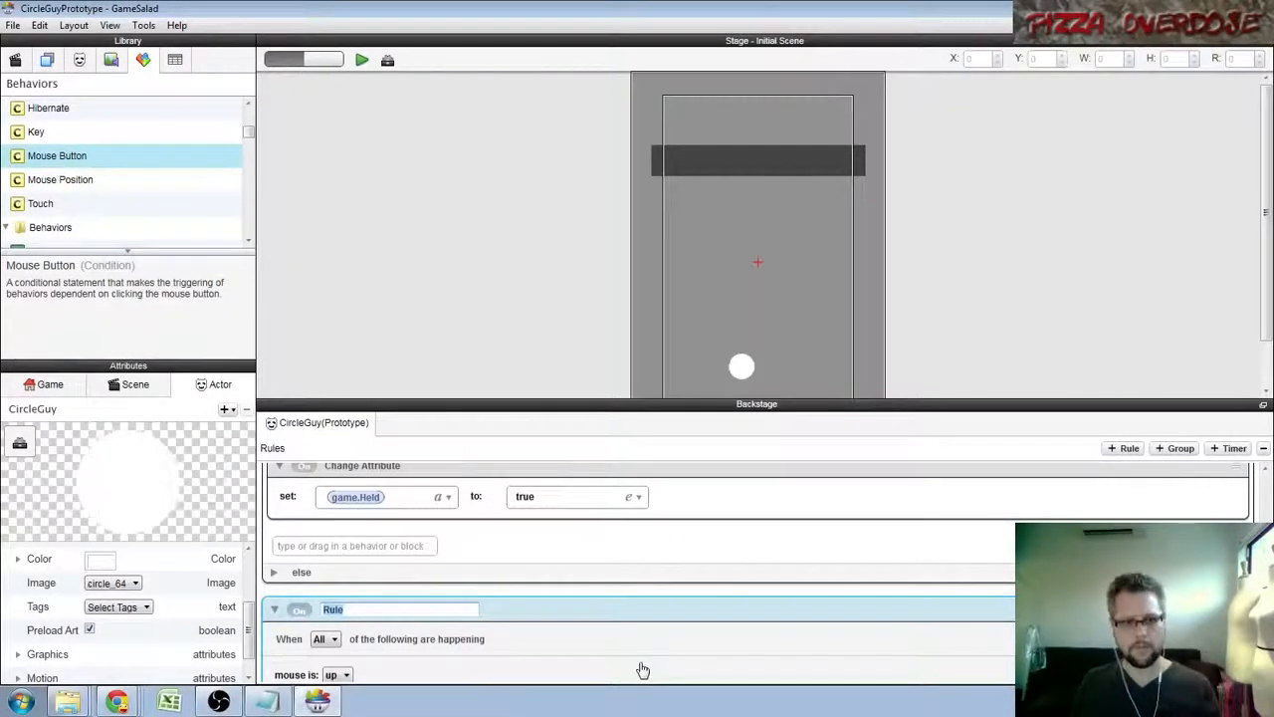
pyautogui.write('Release')
pyautogui.press('Return')
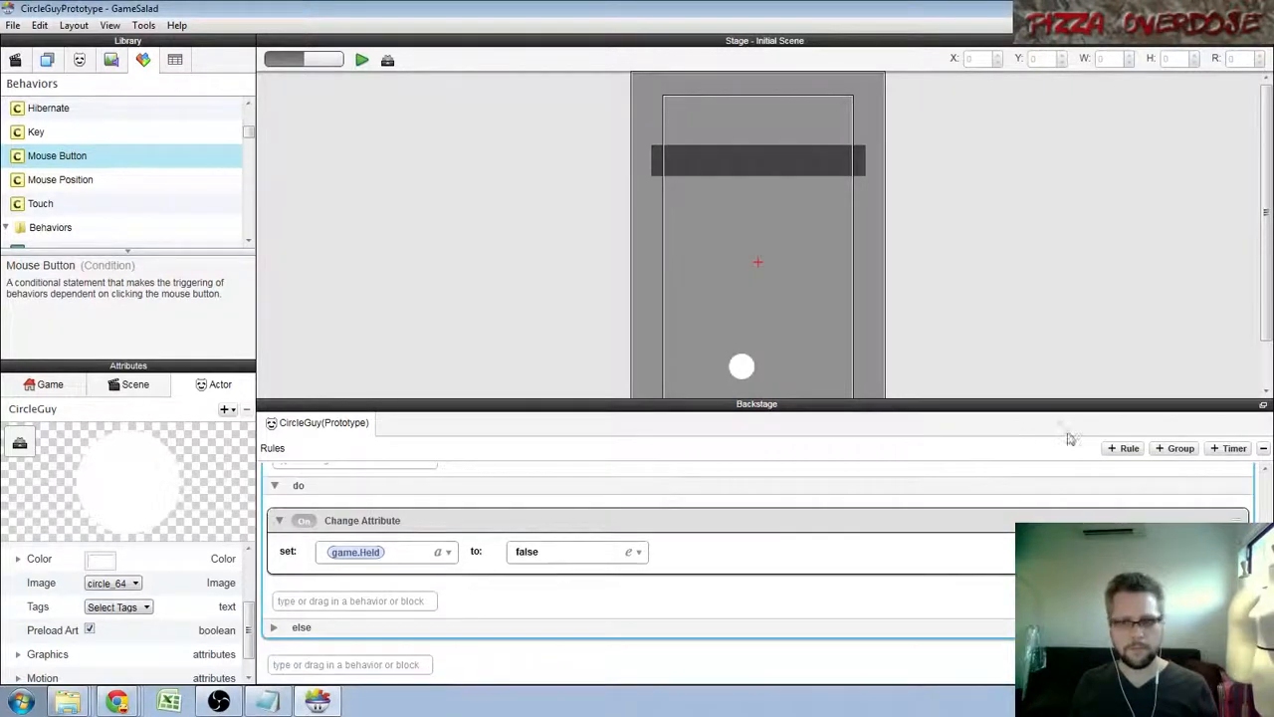
# Add a new rule to CircleGuy, name it Drag, and switch it on.
pyautogui.click(1129, 448)
pyautogui.click(334, 638)
pyautogui.click(332, 638)
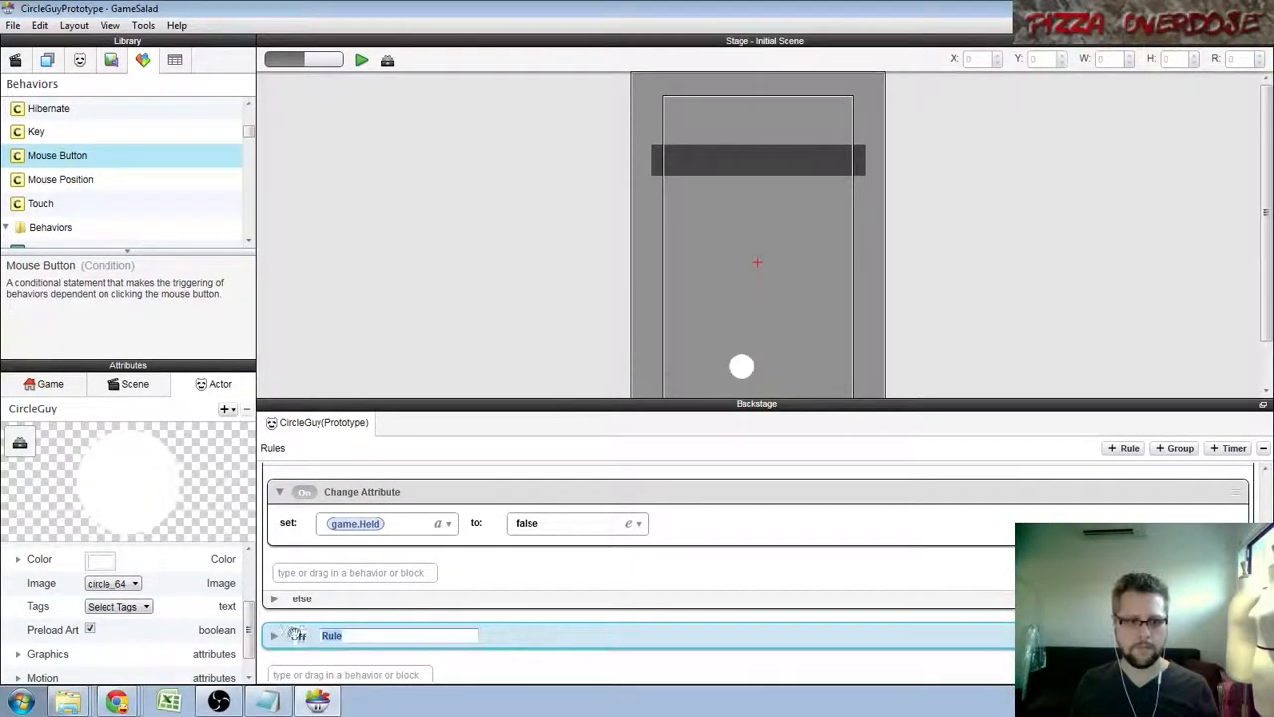
pyautogui.write('Drag')
pyautogui.press('Return')
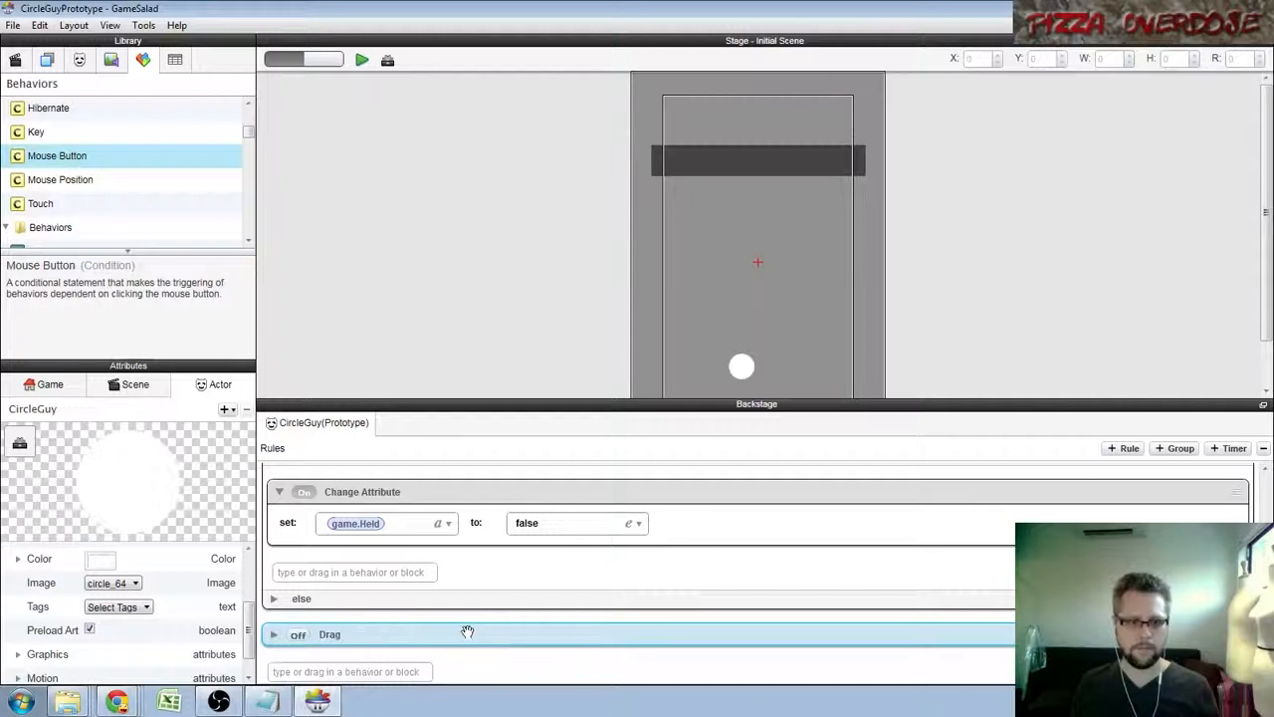
pyautogui.click(298, 634)
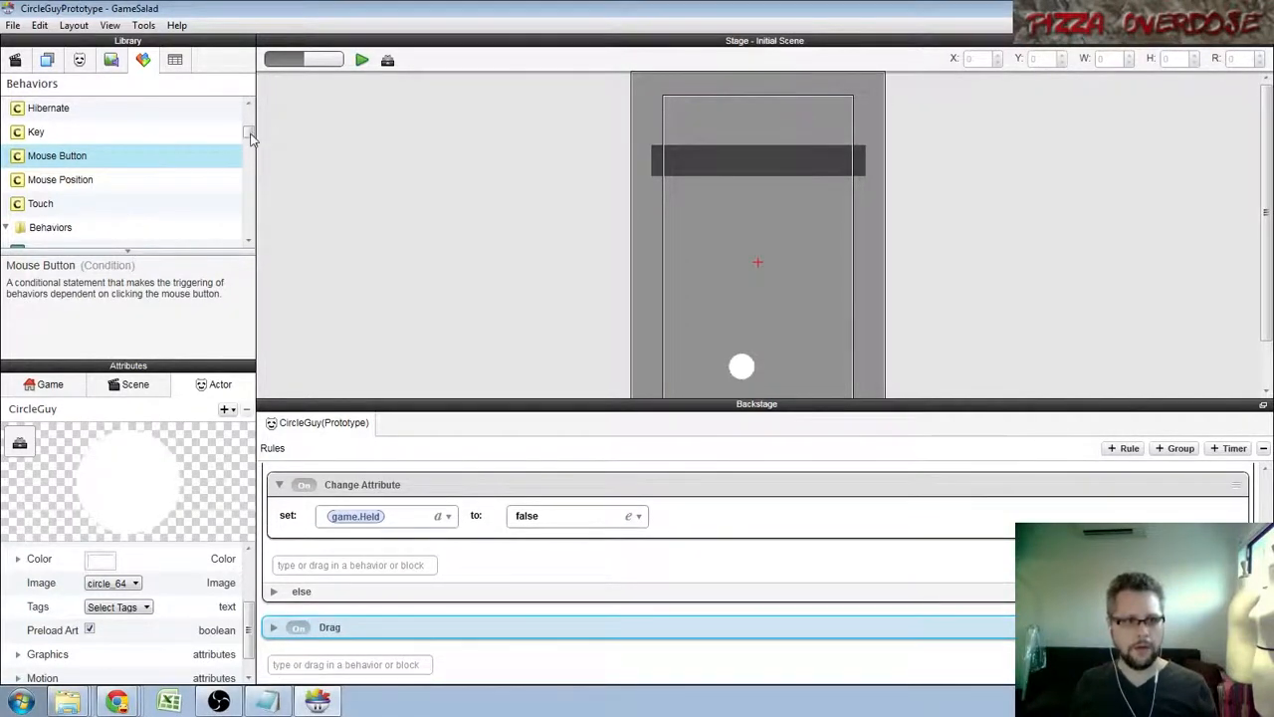
# Give the Drag rule an Attribute condition requiring game.Held to be true.
pyautogui.moveTo(251, 132); pyautogui.dragTo(253, 127)
pyautogui.scroll(-3, 122, 194)
pyautogui.scroll(3, 122, 191)
pyautogui.moveTo(45, 112); pyautogui.dragTo(360, 647)
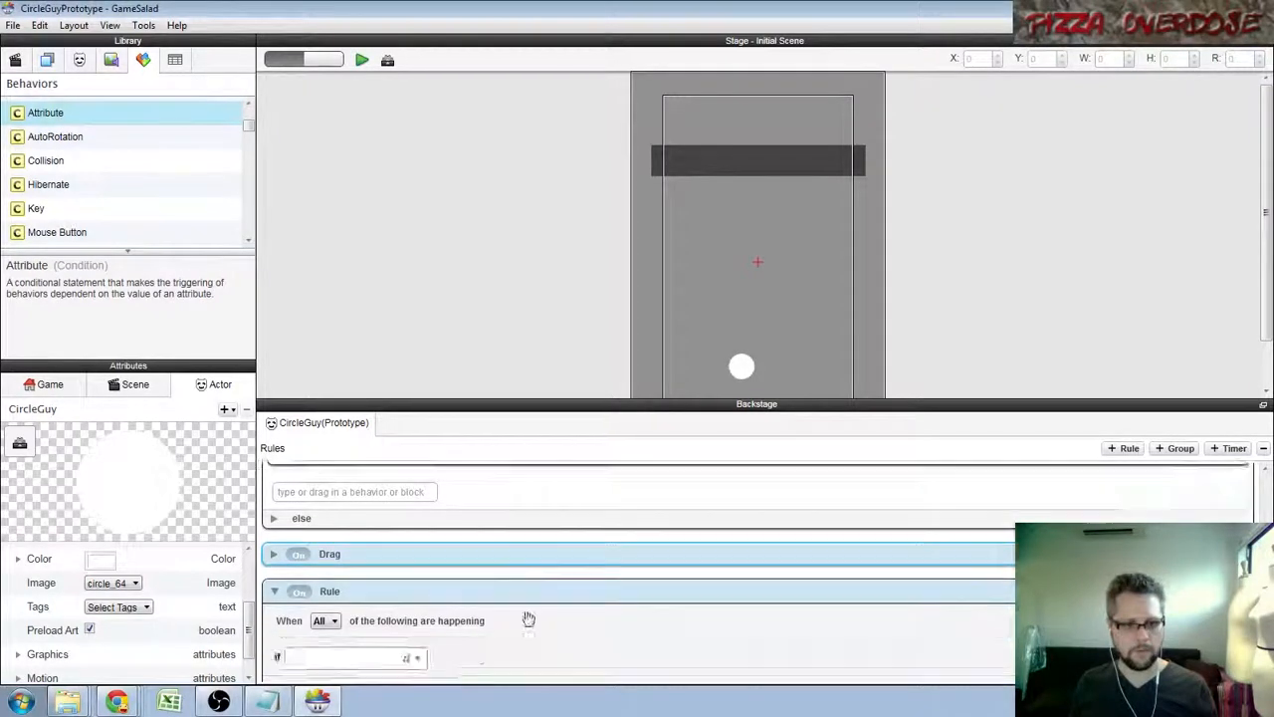
pyautogui.scroll(-3, 441, 611)
pyautogui.moveTo(48, 114); pyautogui.dragTo(345, 581)
pyautogui.click(406, 579)
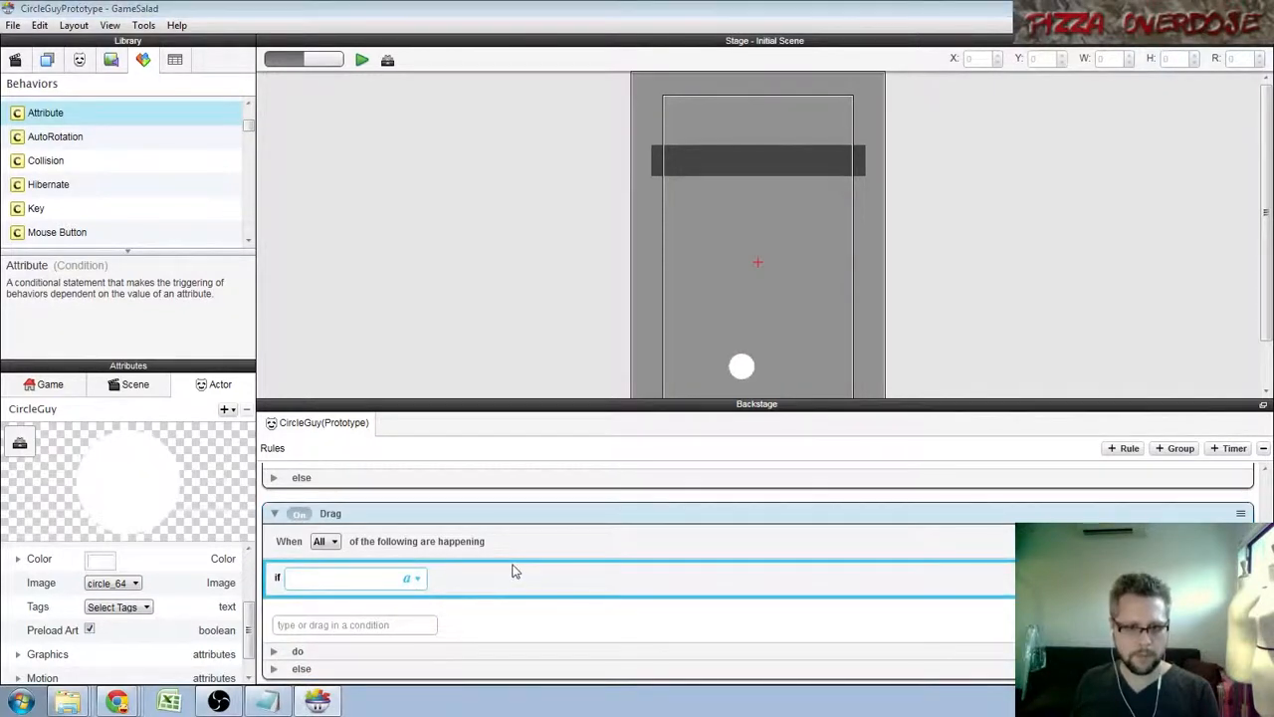
pyautogui.click(676, 567)
pyautogui.click(583, 626)
# Add a Change Attribute behavior to the Drag rule's do section that sets self.position.x to the matching game.Touches.Touch attribute.
pyautogui.click(298, 651)
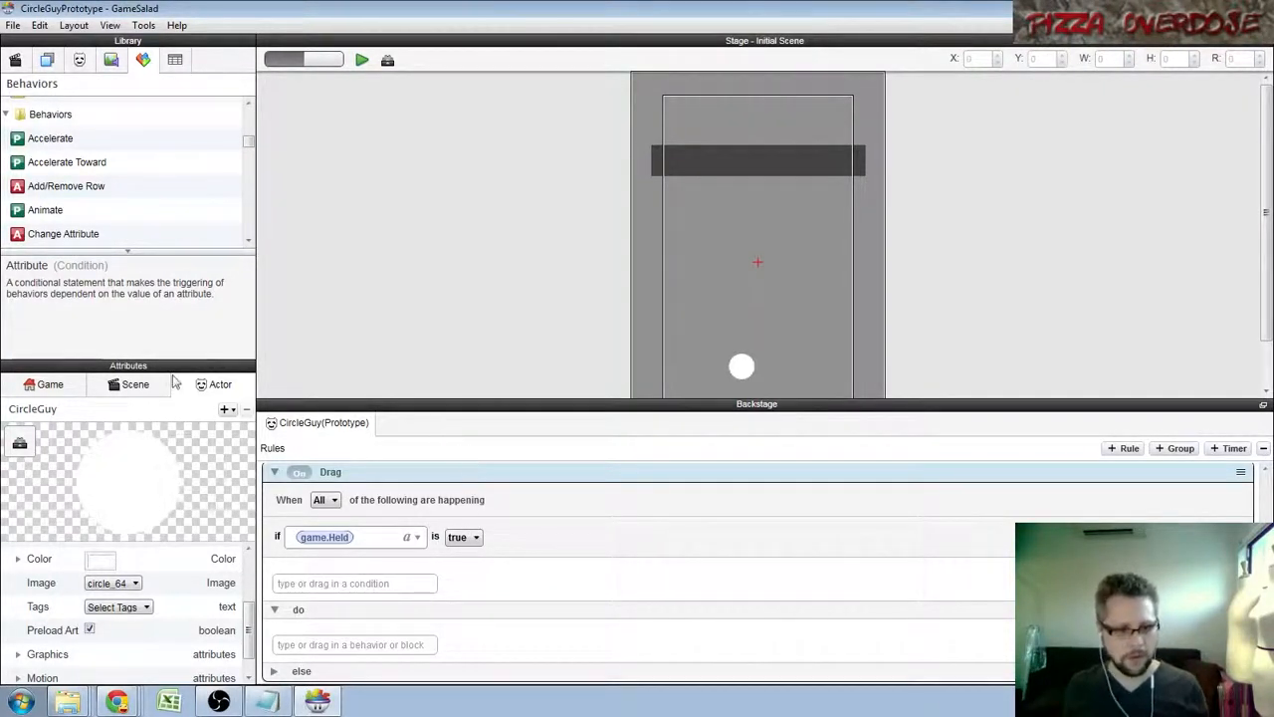
pyautogui.scroll(3, 249, 149)
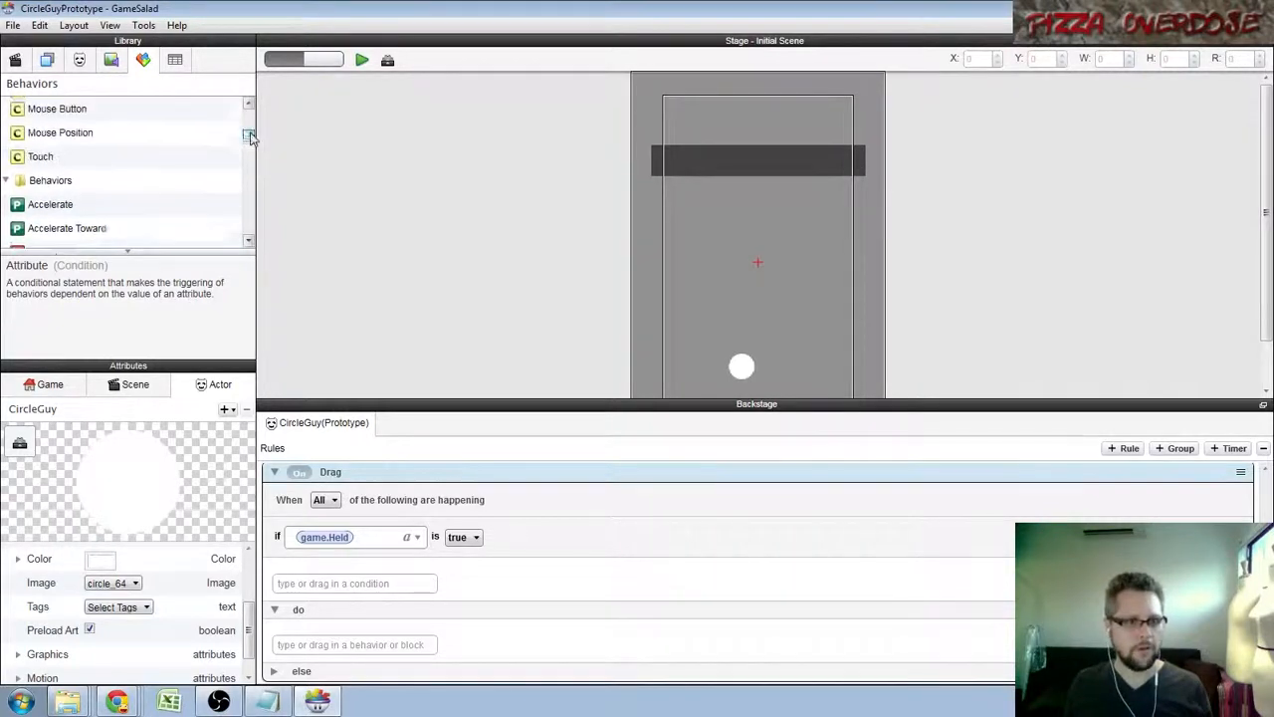
pyautogui.scroll(-2, 159, 177)
pyautogui.scroll(-2, 160, 176)
pyautogui.moveTo(158, 147); pyautogui.dragTo(363, 593)
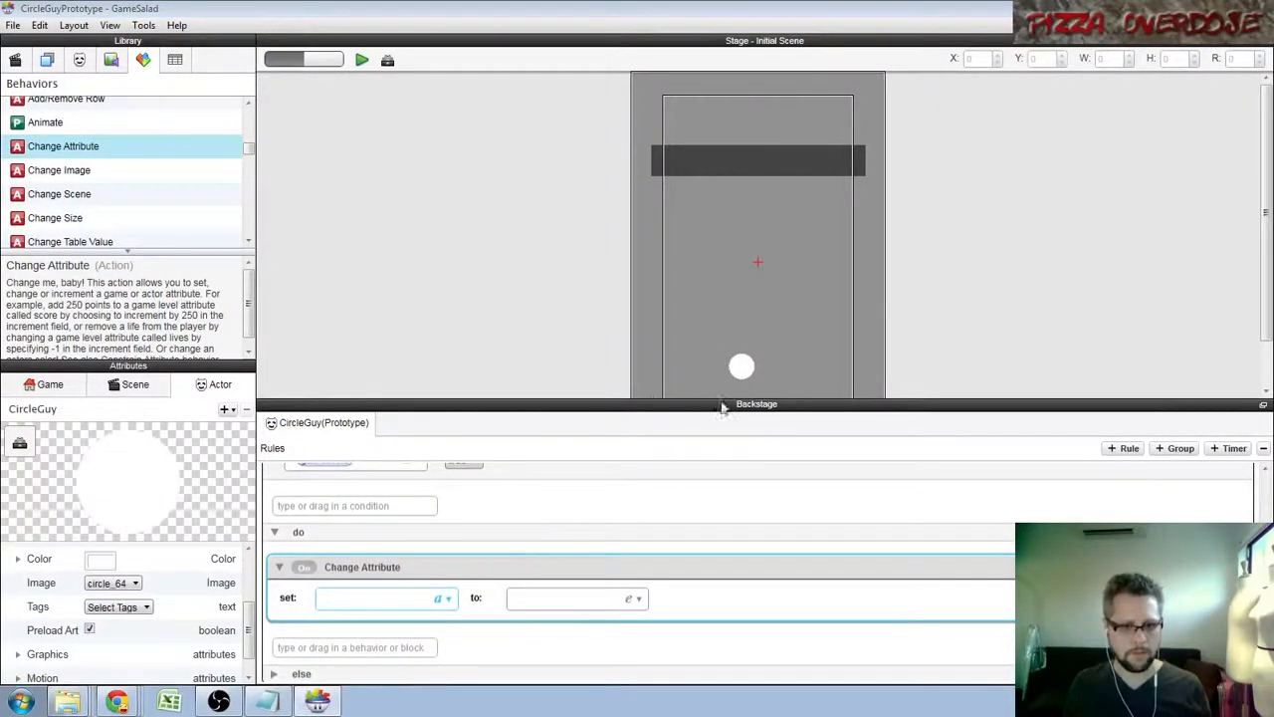
pyautogui.click(560, 595)
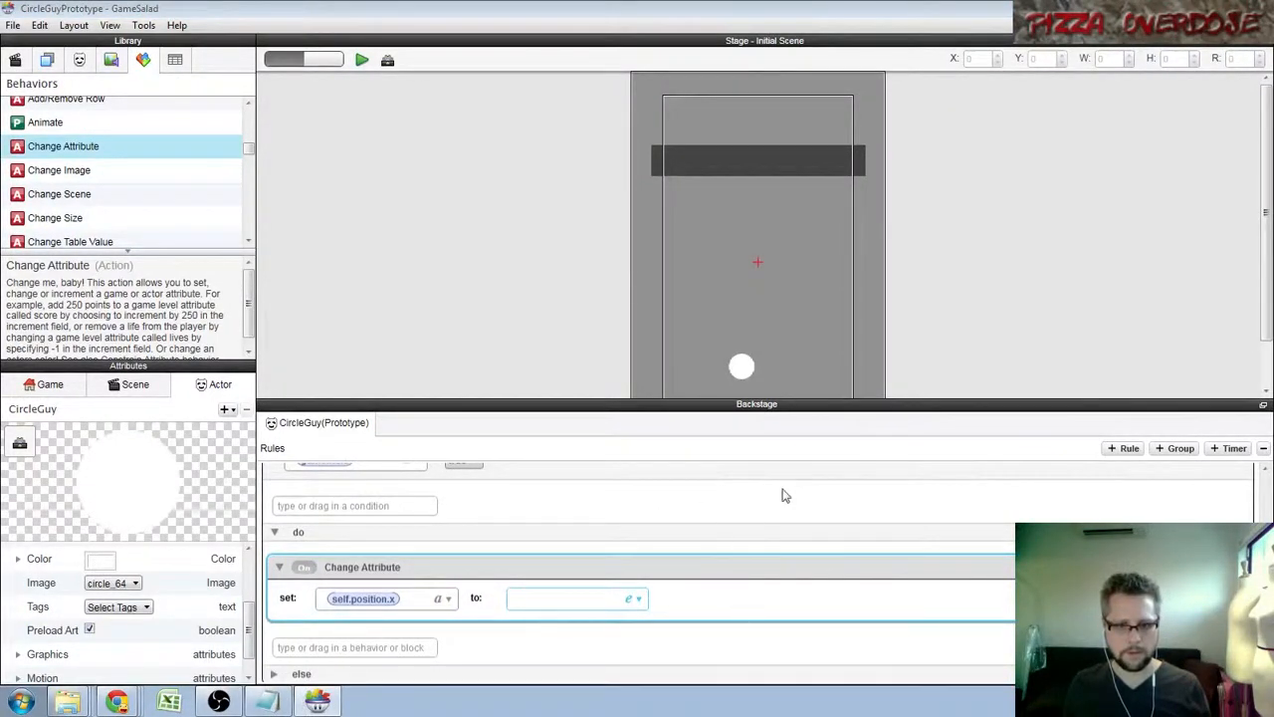
pyautogui.click(814, 460)
# Add a second Change Attribute behavior to the Drag rule that sets self.position.y to the matching game.Touches.Touch attribute.
pyautogui.scroll(-1, 538, 560)
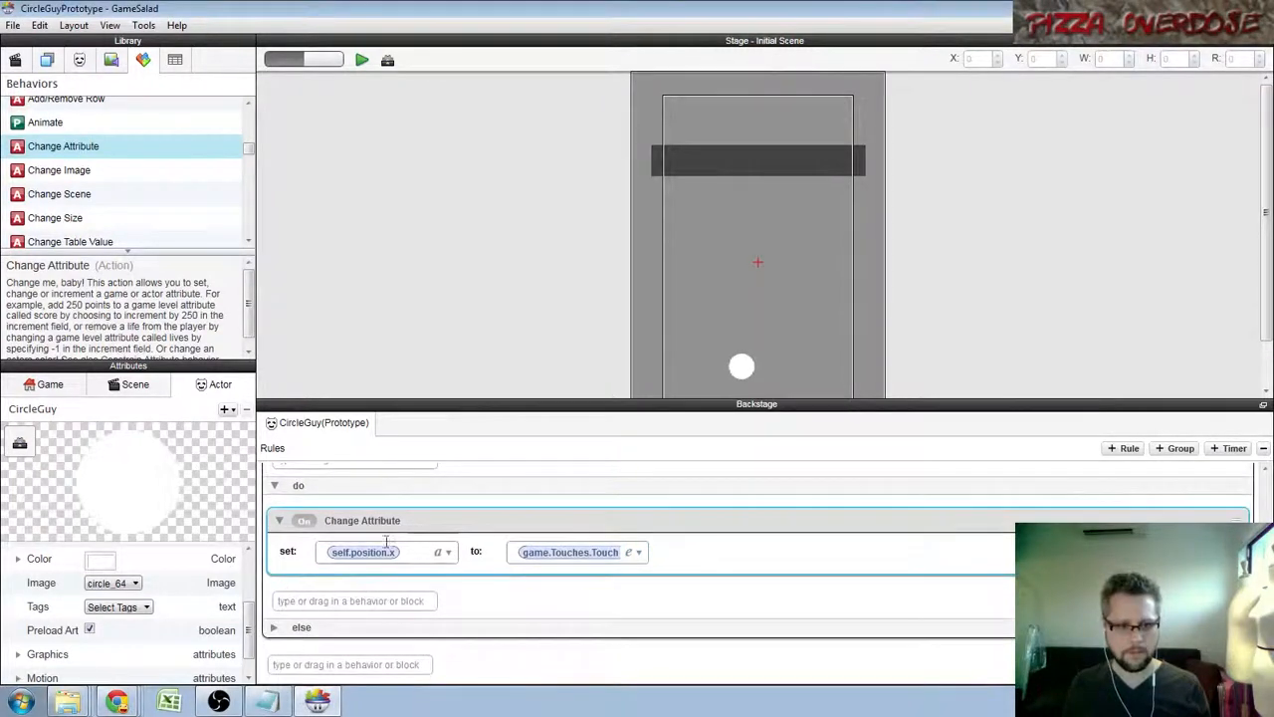
pyautogui.moveTo(54, 146); pyautogui.dragTo(364, 600)
pyautogui.click(445, 636)
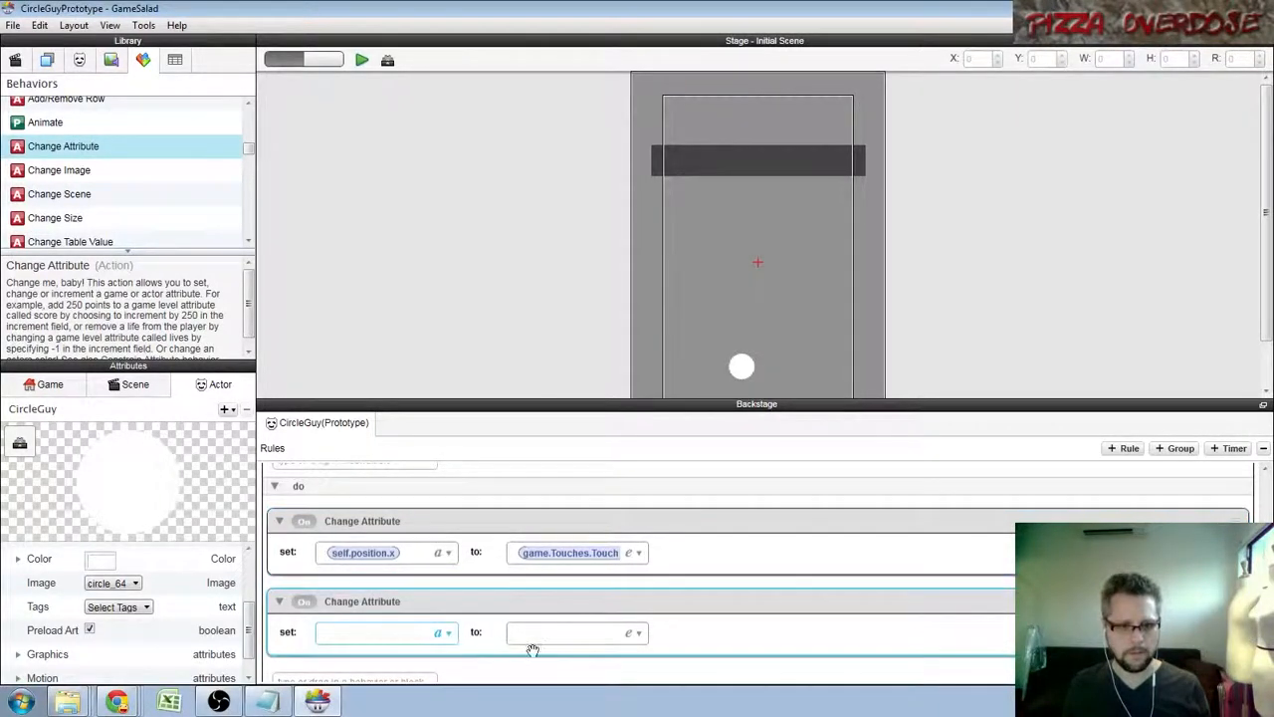
pyautogui.click(546, 499)
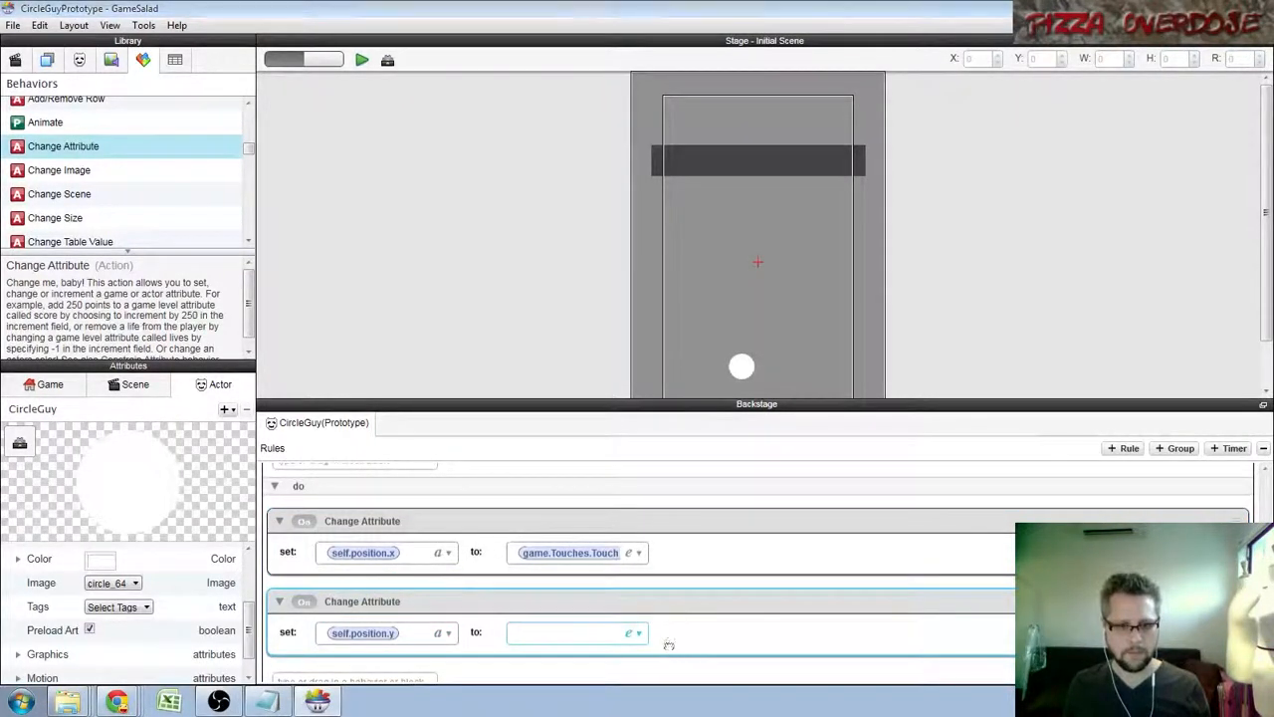
pyautogui.click(766, 492)
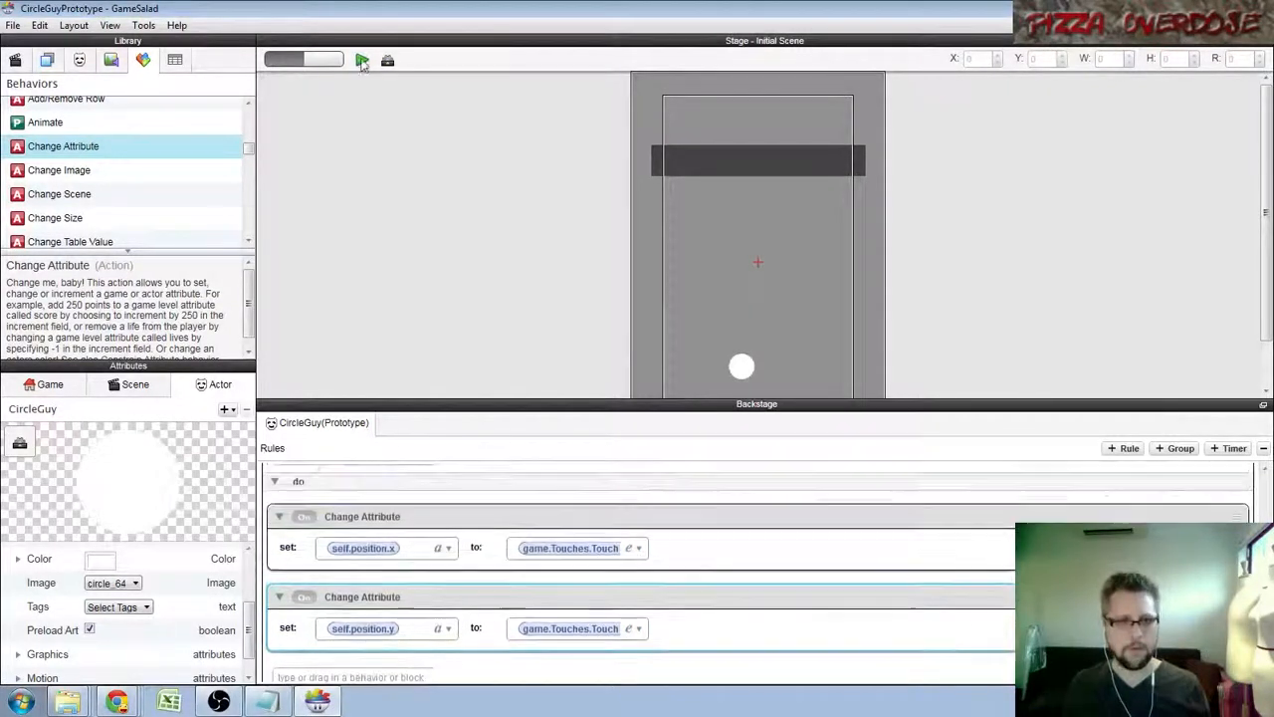
# Preview the scene, test whether the circle follows the pointer while held, and return to the editor.
pyautogui.click(361, 60)
pyautogui.moveTo(622, 371); pyautogui.dragTo(539, 357)
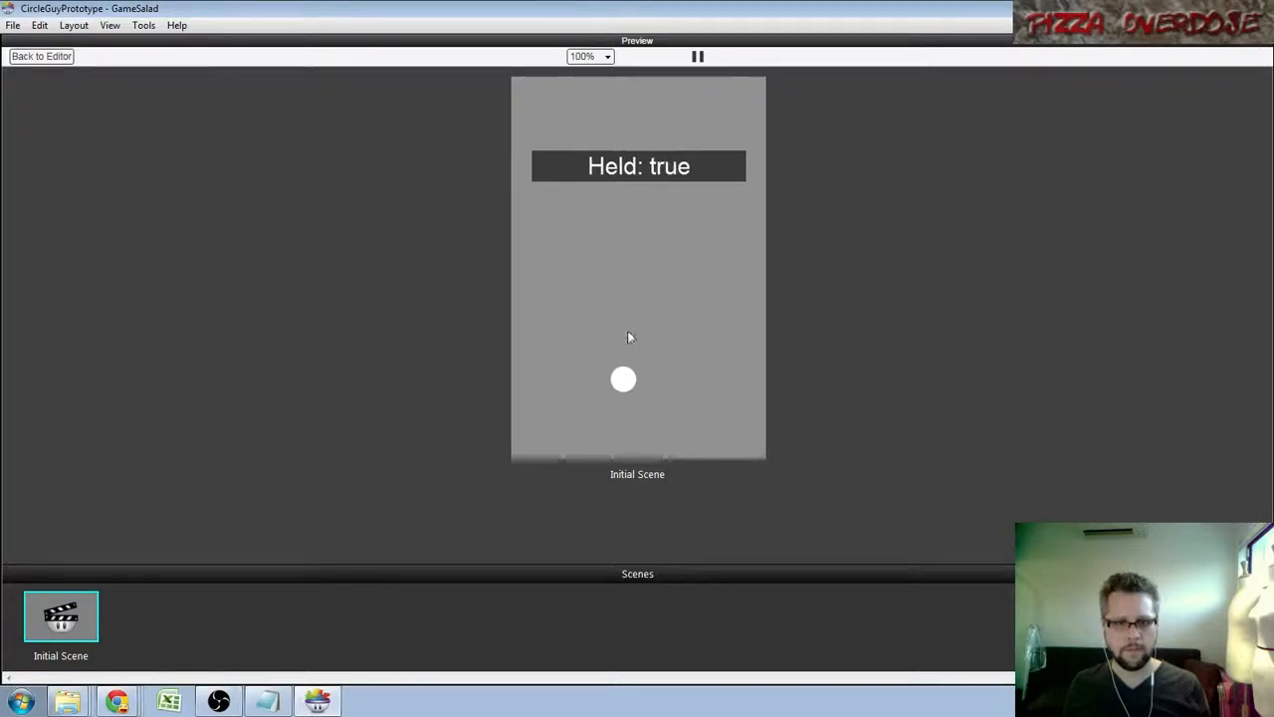
pyautogui.moveTo(566, 453); pyautogui.dragTo(662, 168)
pyautogui.moveTo(623, 378); pyautogui.dragTo(682, 372)
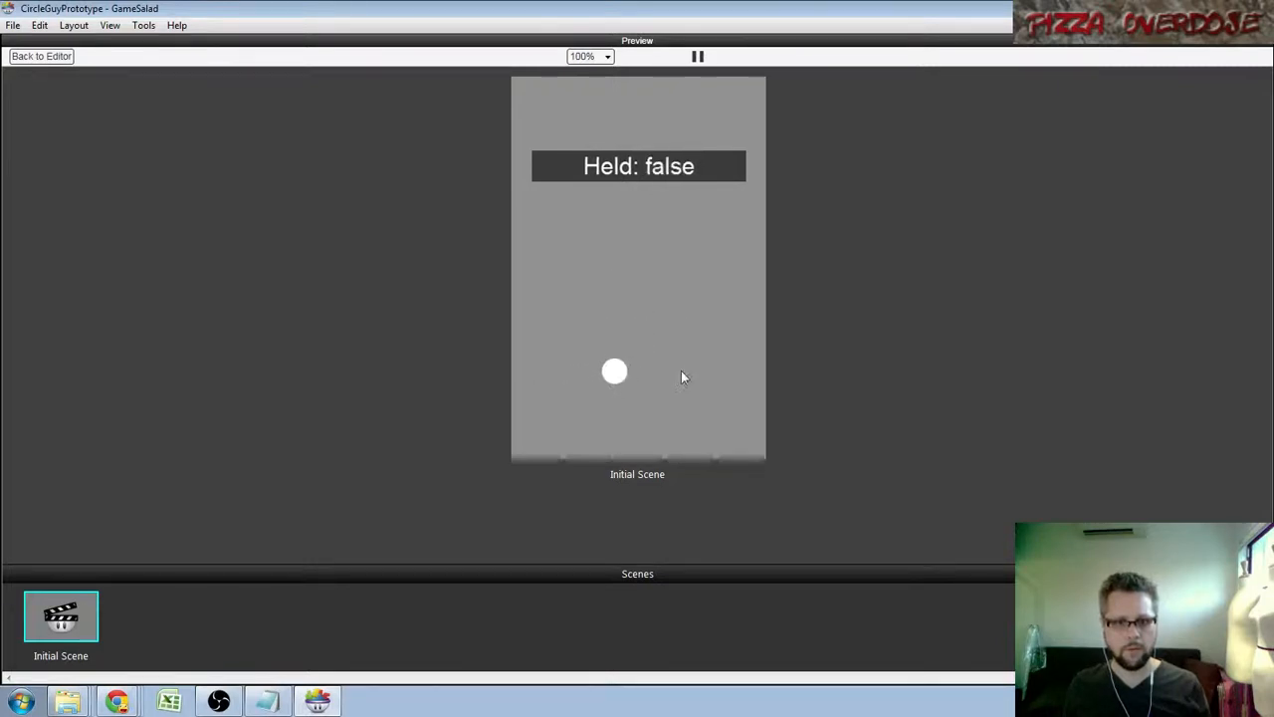
pyautogui.click(56, 58)
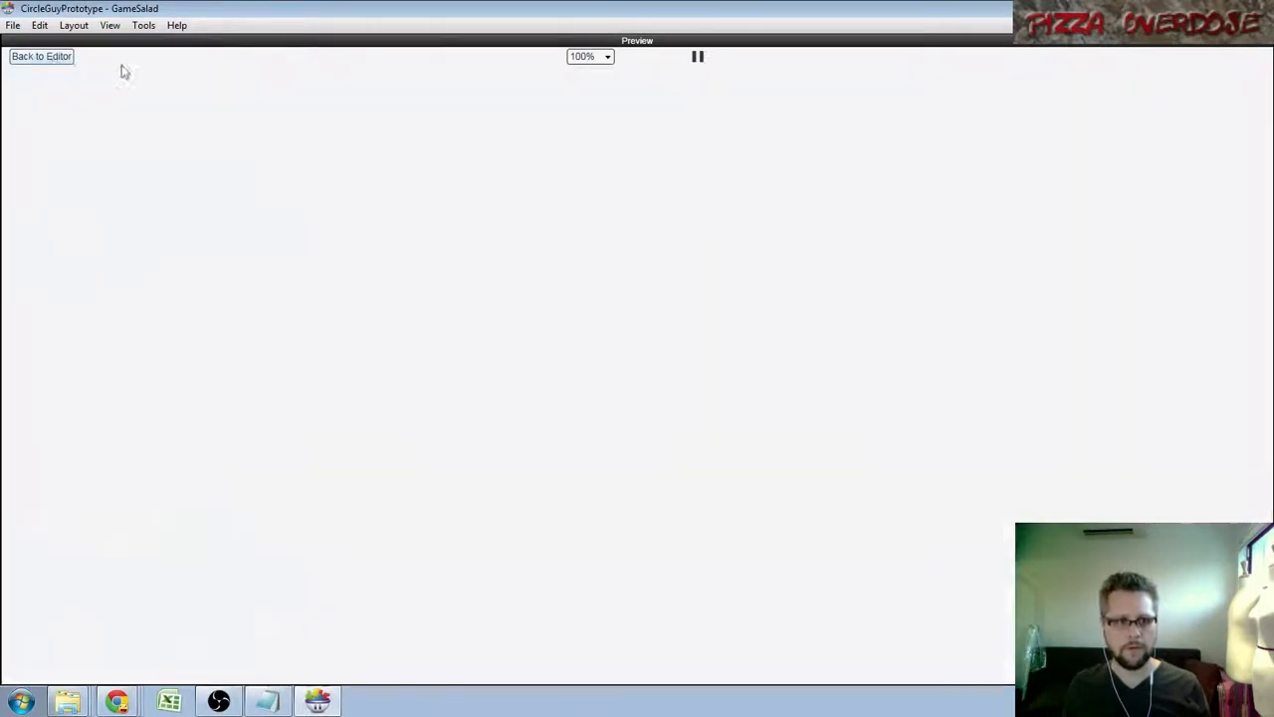
# Add a Timer to CircleGuy's rules that runs every 0 seconds.
pyautogui.scroll(3, 548, 575)
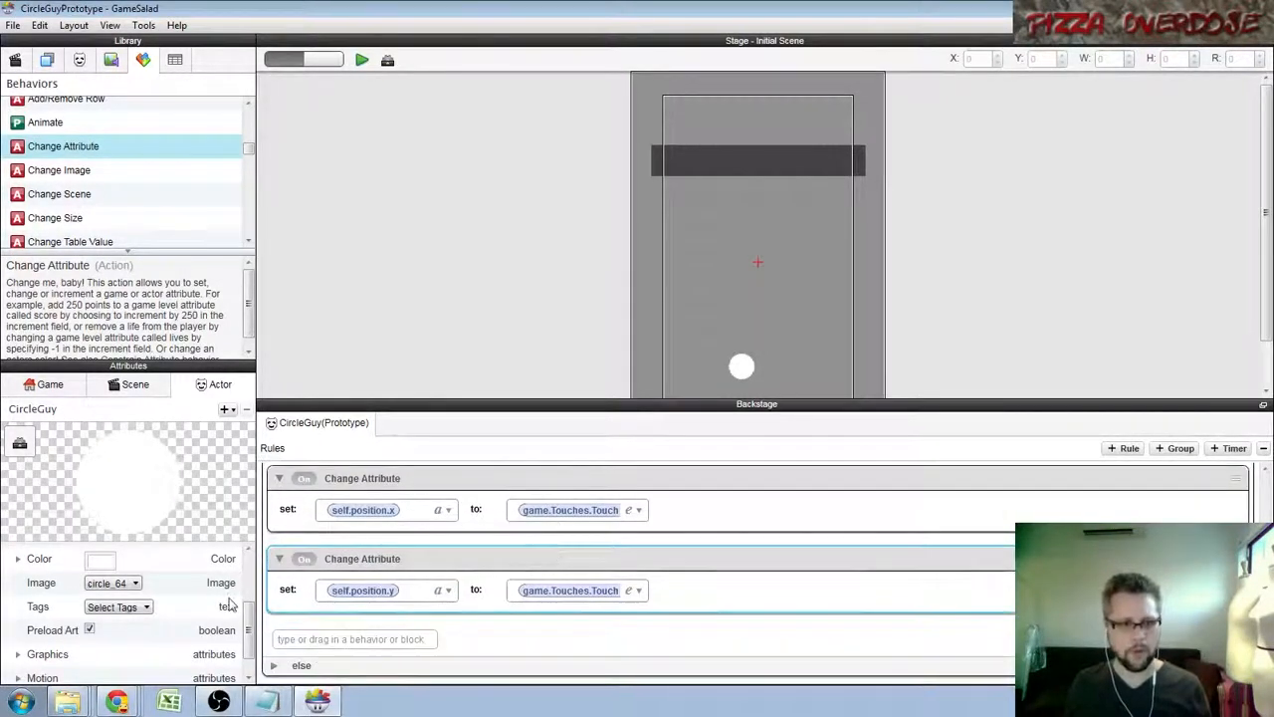
pyautogui.click(1230, 448)
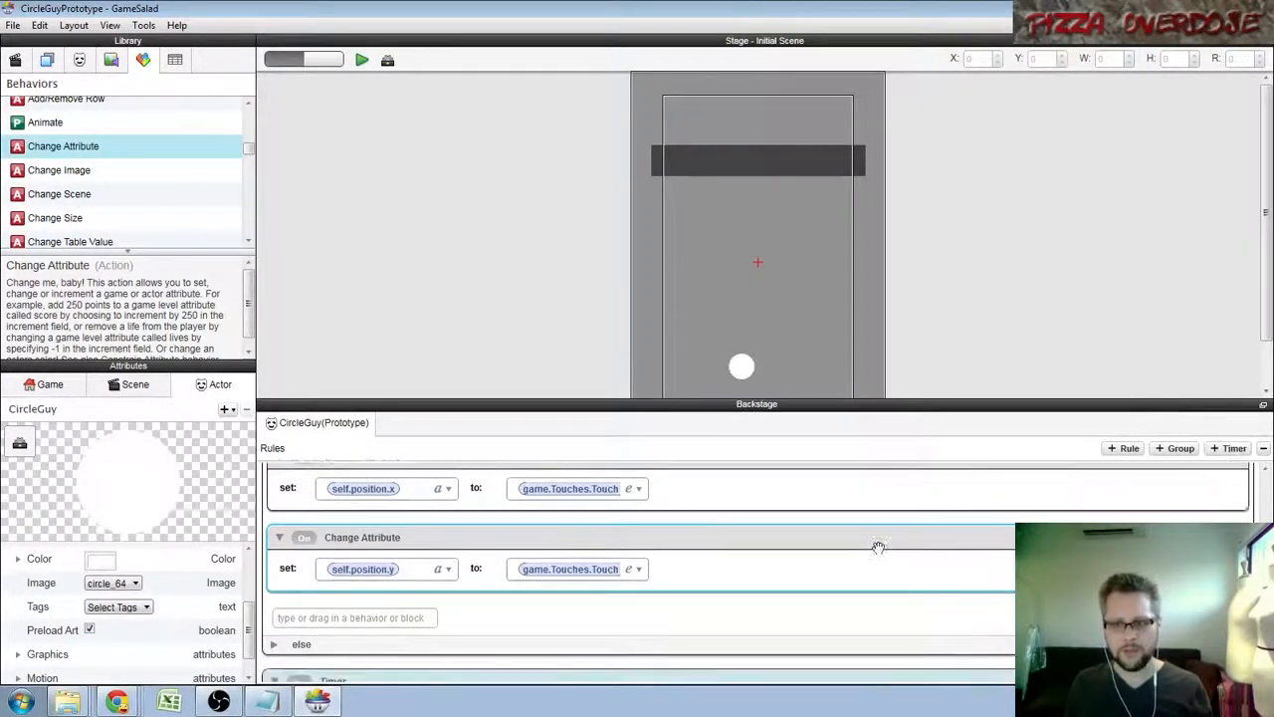
pyautogui.scroll(-2, 385, 674)
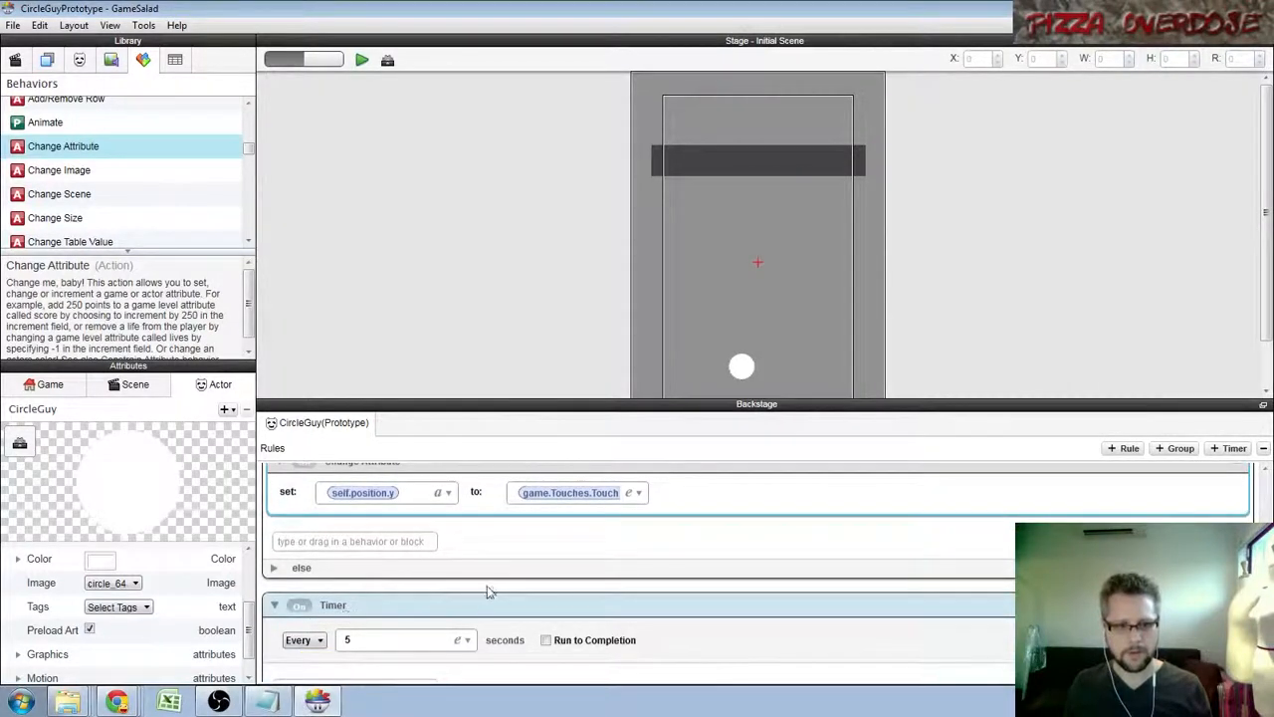
pyautogui.click(389, 638)
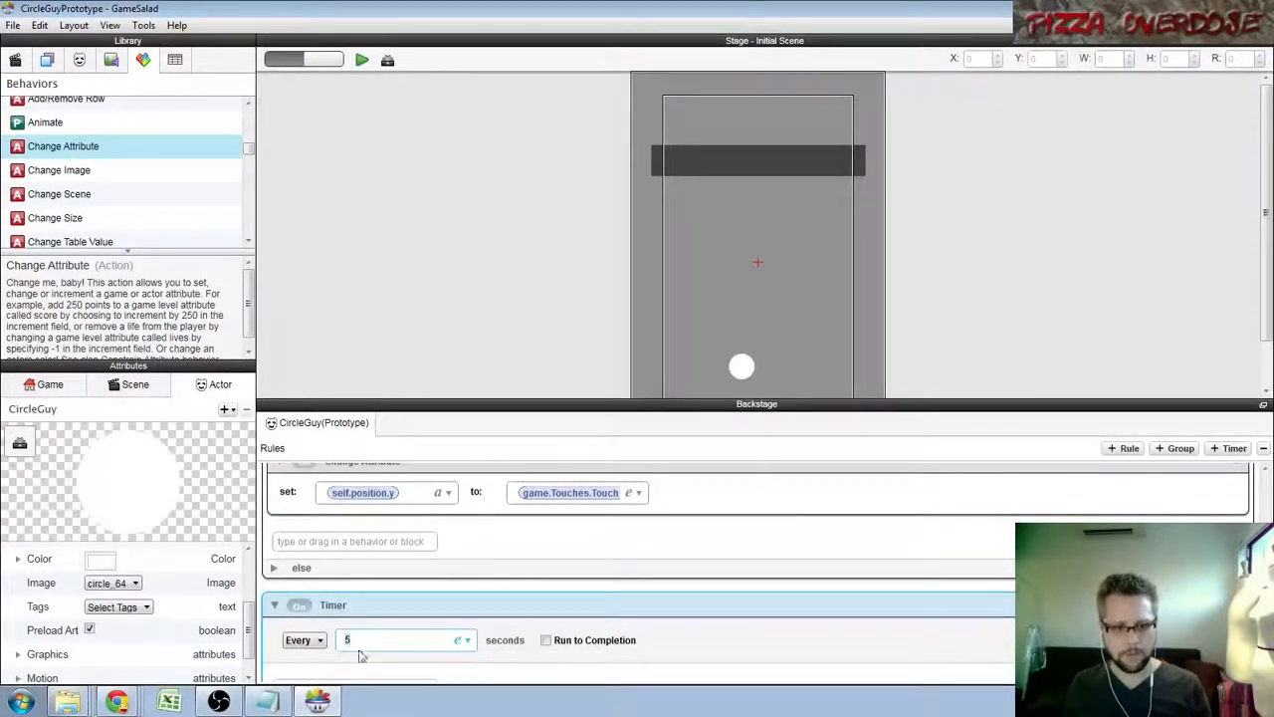
# Move the whole Drag rule inside the Timer that runs every 0 seconds.
pyautogui.scroll(5, 421, 577)
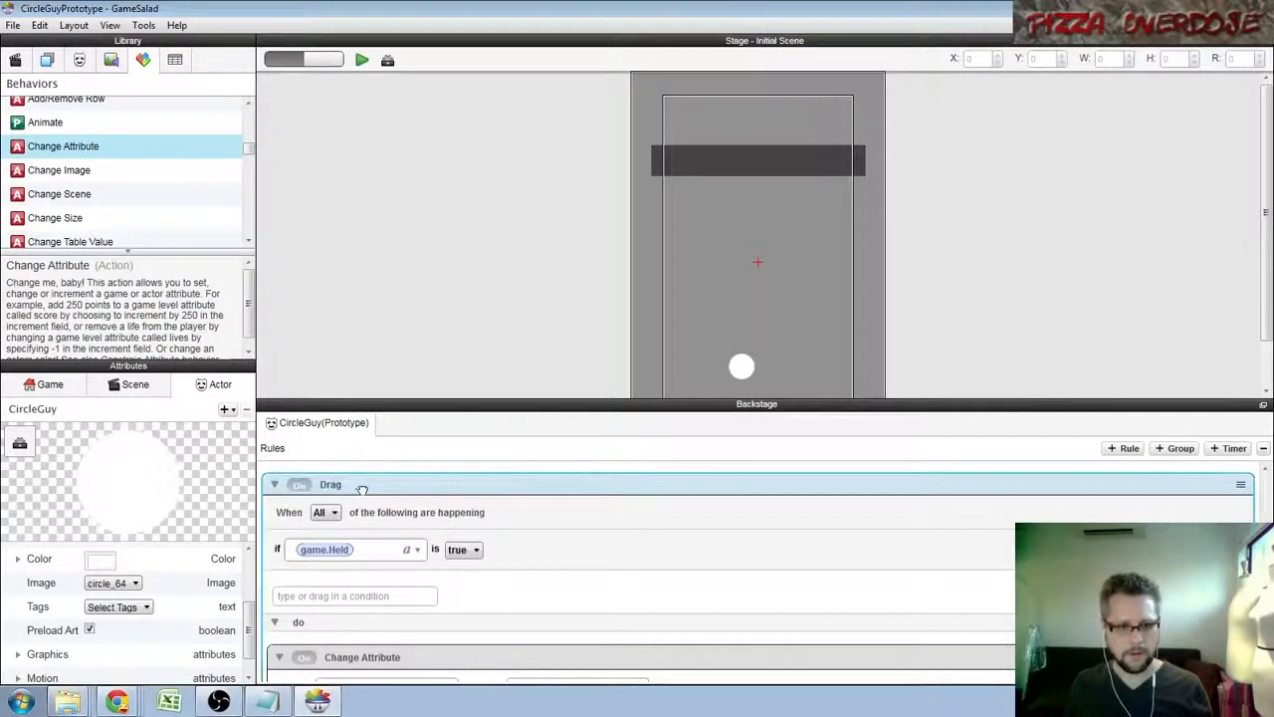
pyautogui.scroll(-1, 500, 680)
pyautogui.scroll(-5, 500, 680)
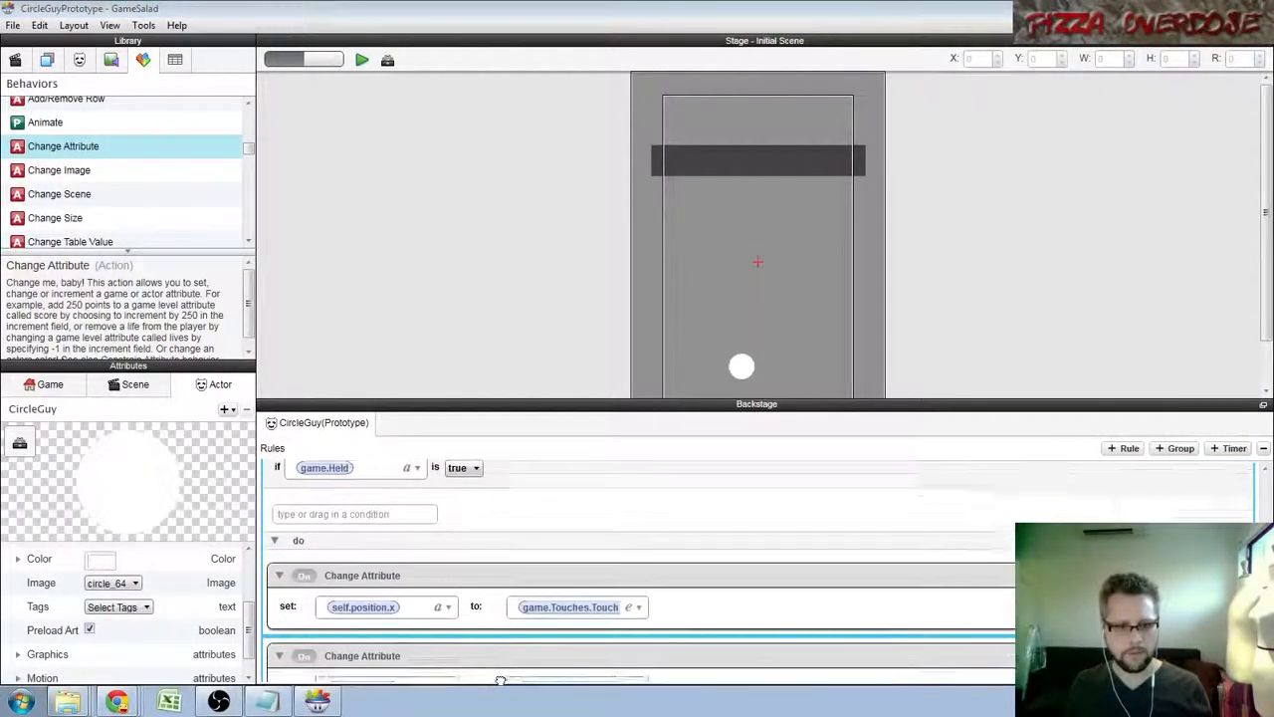
pyautogui.scroll(-3, 501, 680)
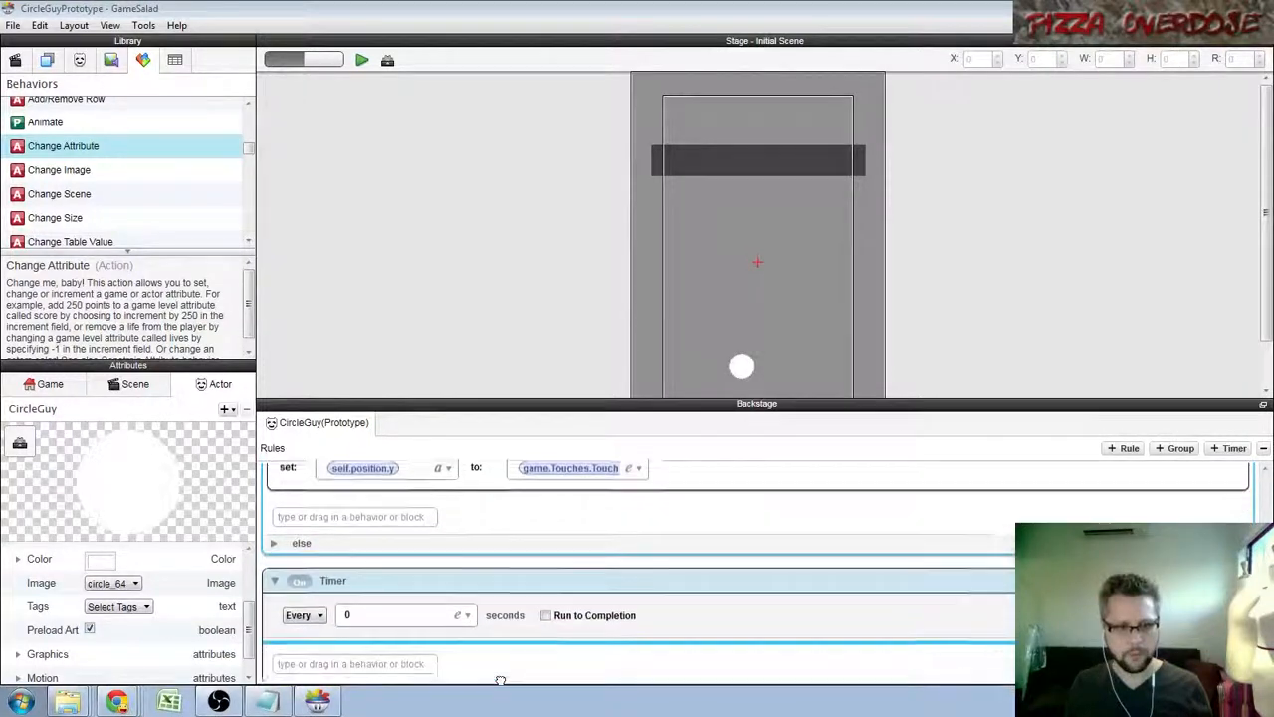
pyautogui.moveTo(426, 600); pyautogui.dragTo(489, 627)
pyautogui.scroll(2, 612, 643)
pyautogui.scroll(-2, 566, 624)
pyautogui.scroll(8, 477, 618)
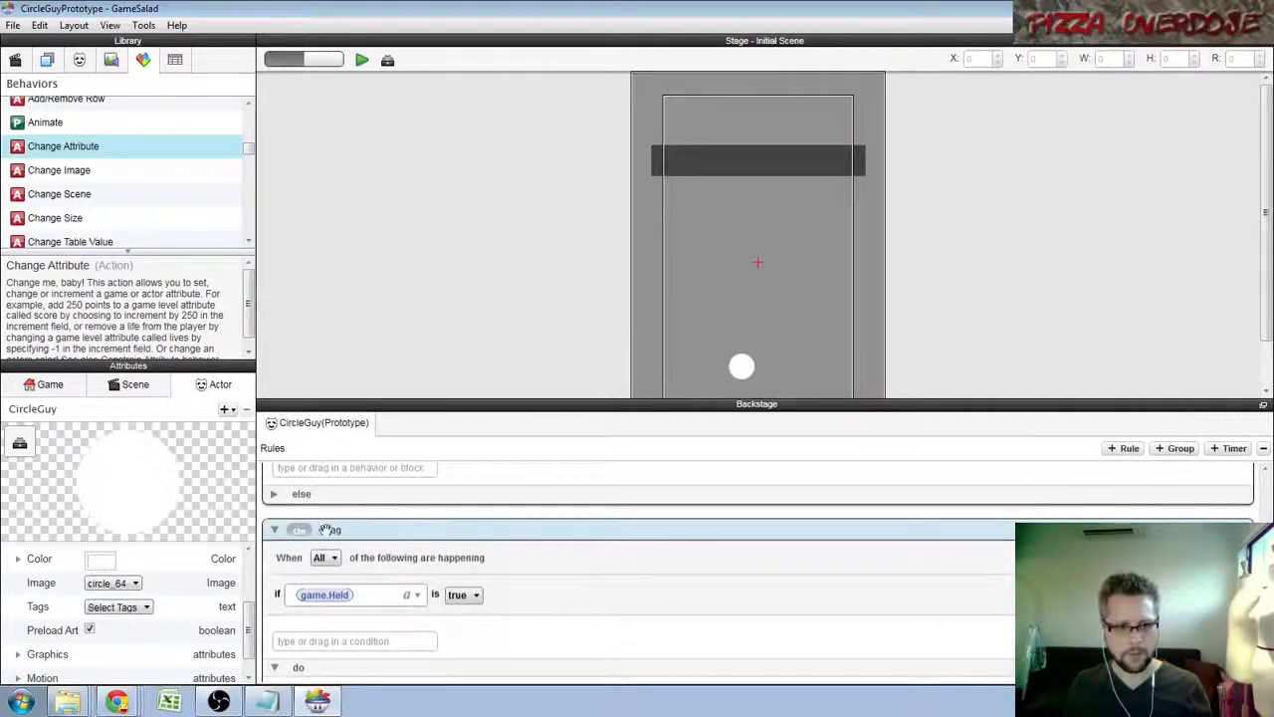
pyautogui.moveTo(362, 541); pyautogui.dragTo(375, 623)
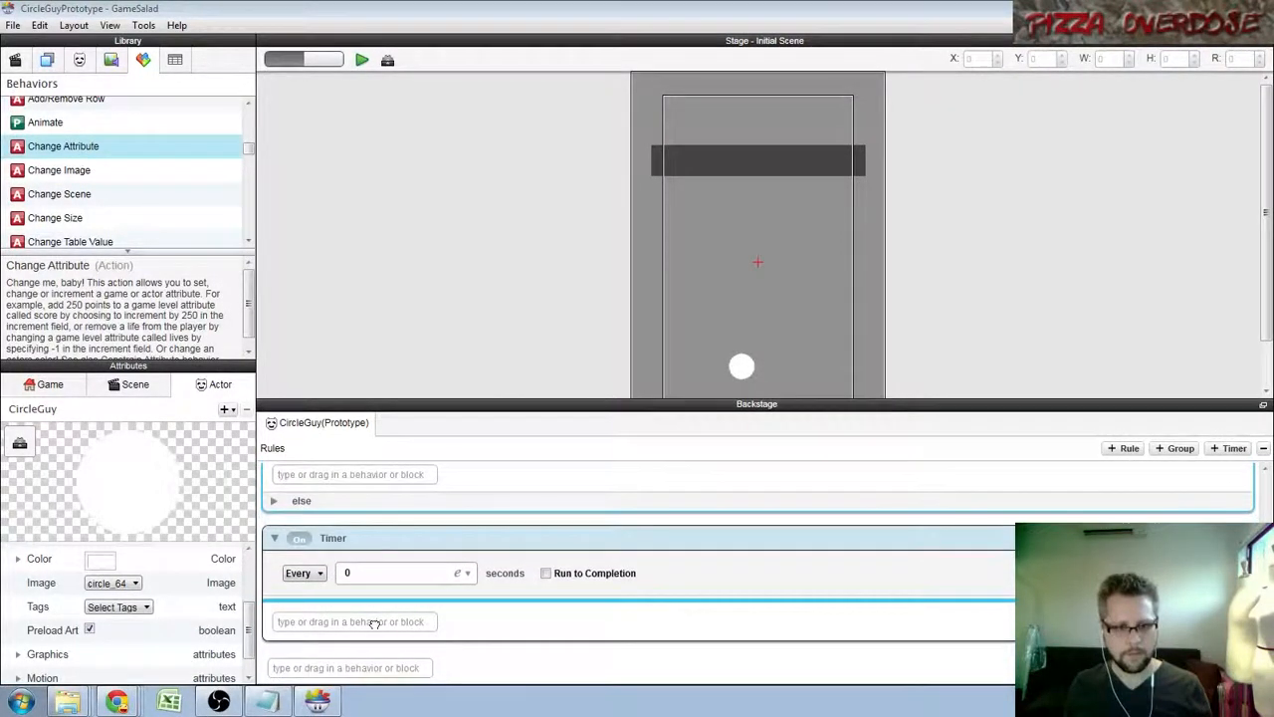
pyautogui.moveTo(492, 626); pyautogui.dragTo(500, 627)
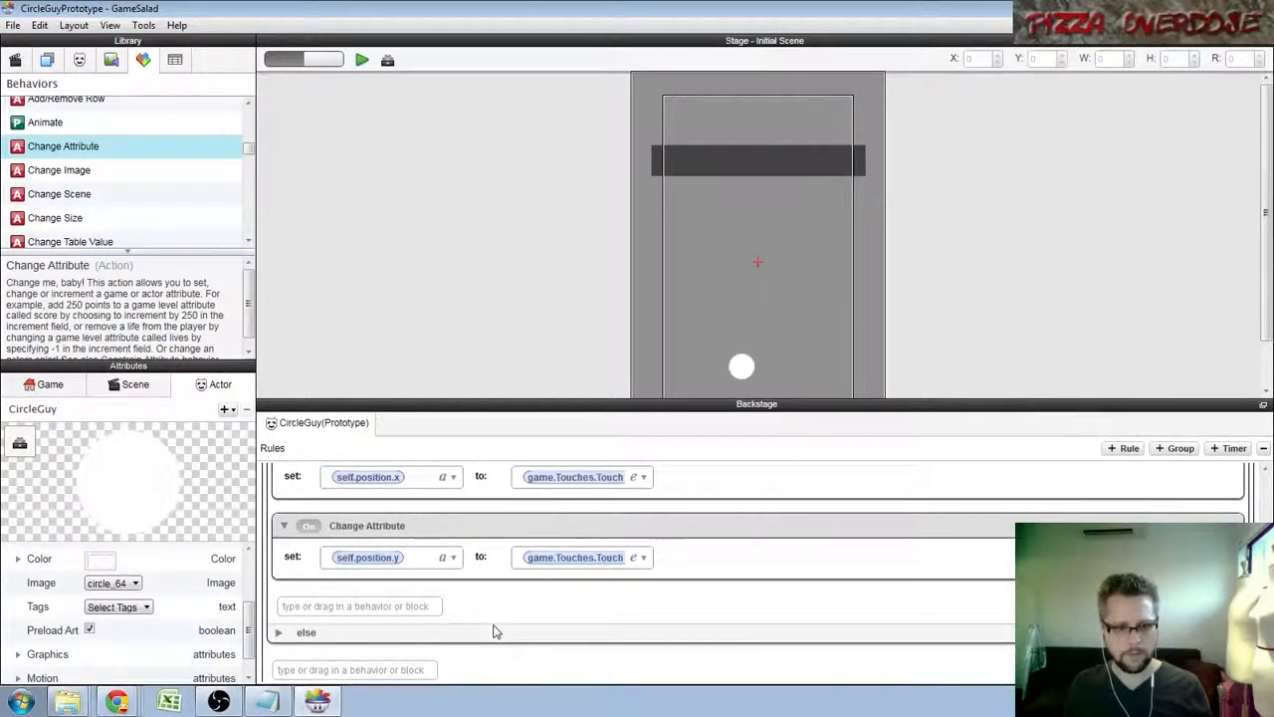
pyautogui.scroll(3, 491, 625)
pyautogui.scroll(3, 489, 620)
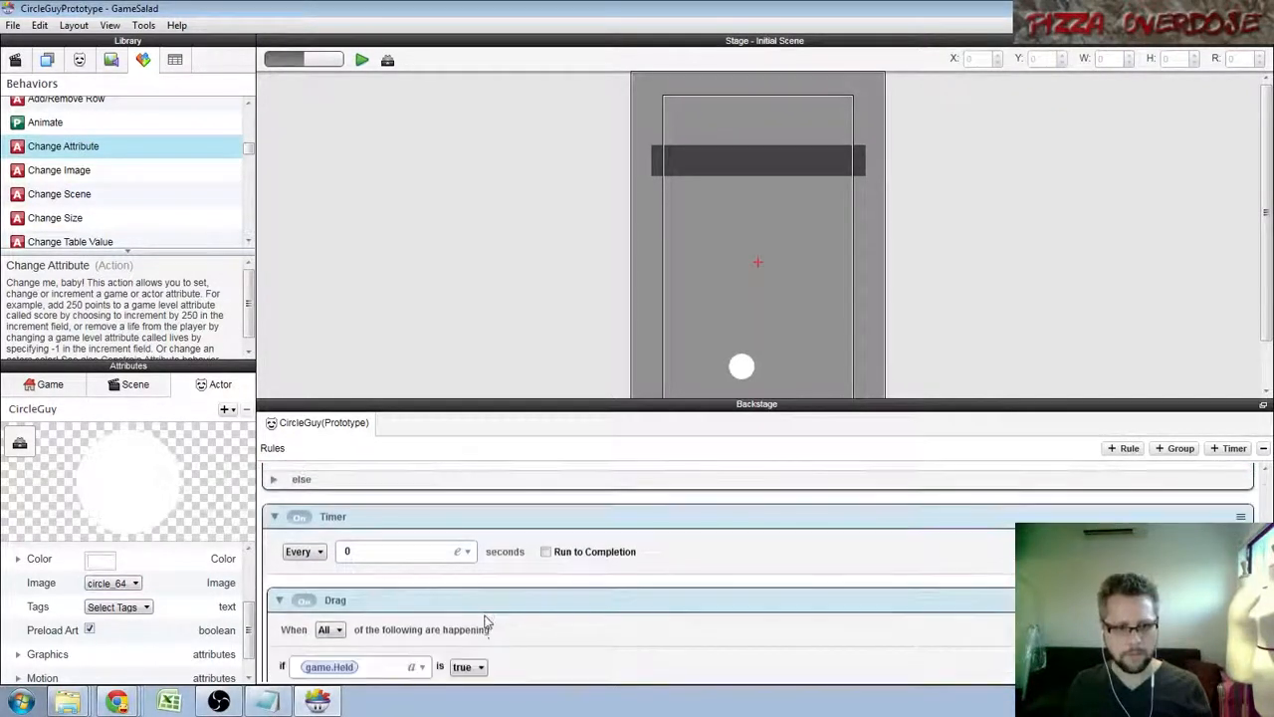
# Preview the scene with the timed Drag rule, move the circle around several times, and return to the editor.
pyautogui.hotkey('ctrl', 'Return')
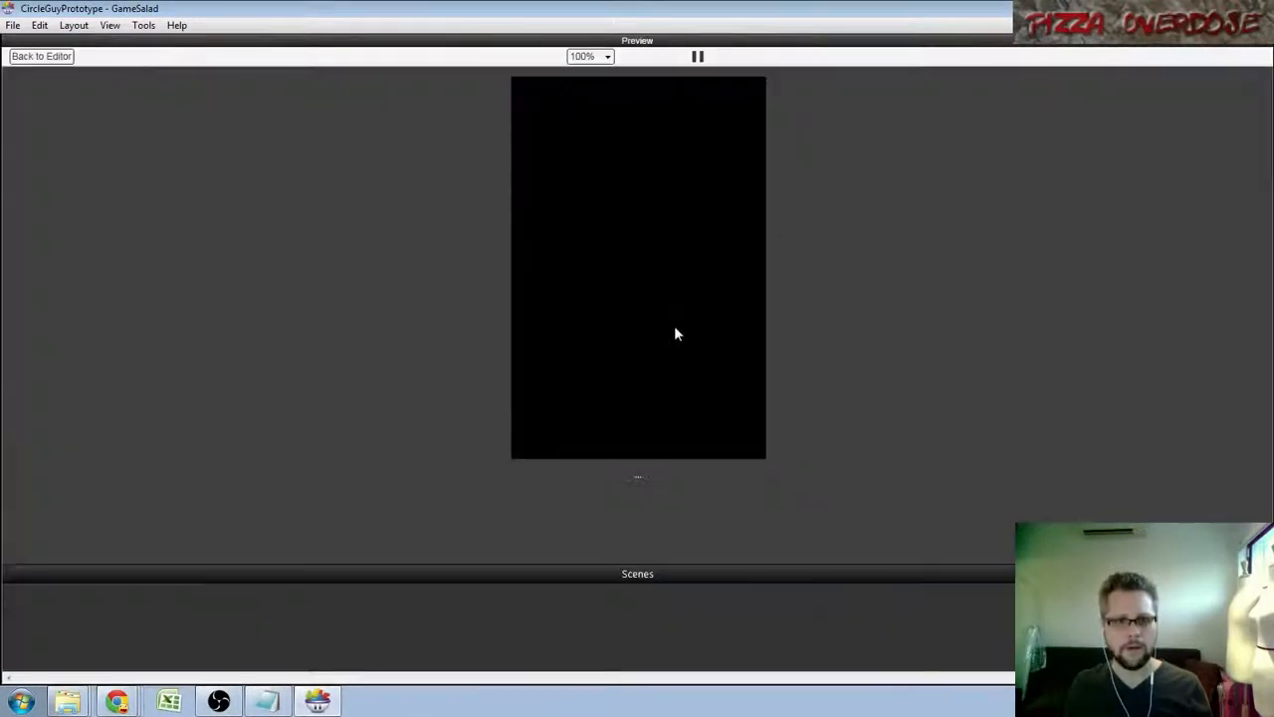
pyautogui.moveTo(623, 369); pyautogui.dragTo(697, 323)
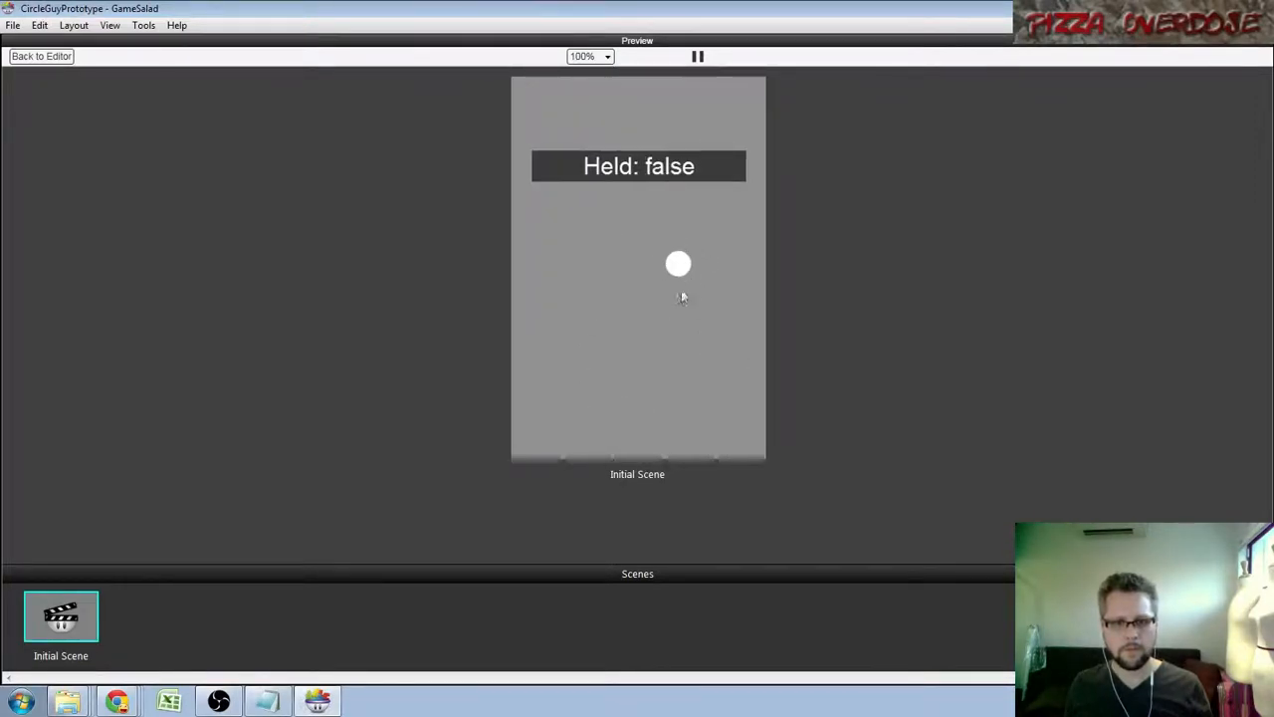
pyautogui.moveTo(678, 264); pyautogui.dragTo(590, 350)
pyautogui.moveTo(638, 398); pyautogui.dragTo(615, 353)
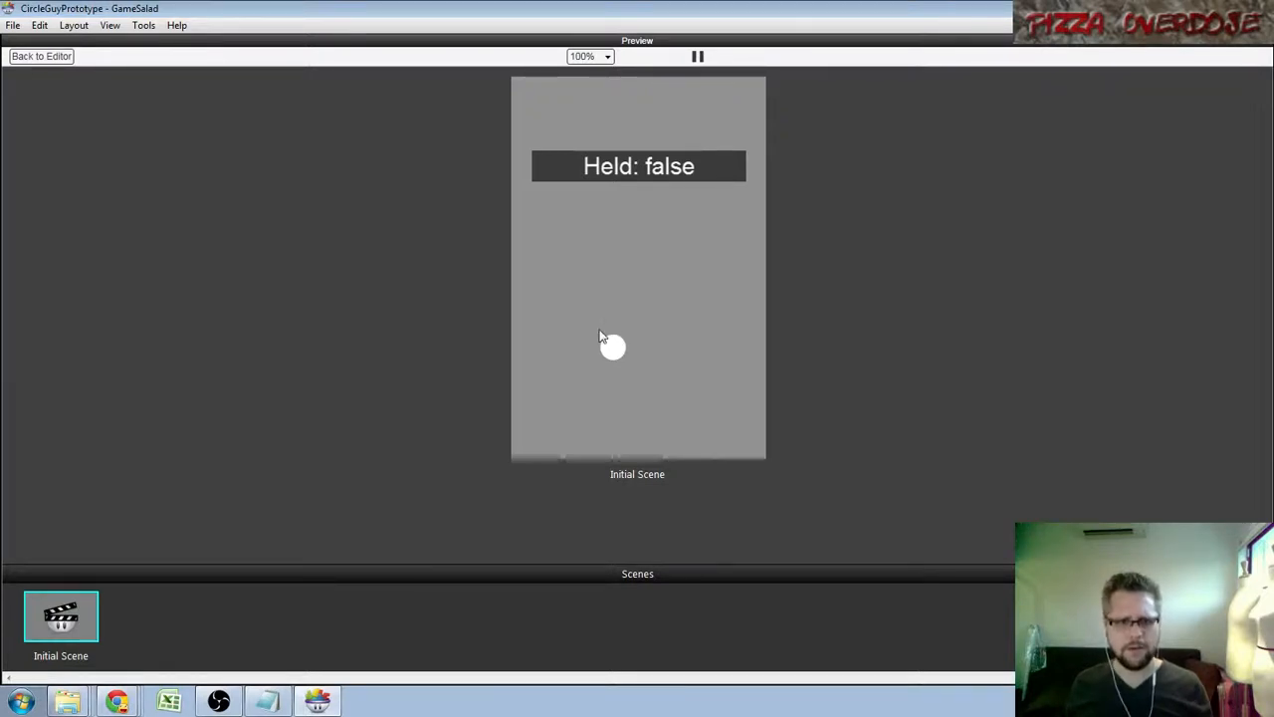
pyautogui.moveTo(614, 350); pyautogui.dragTo(646, 373)
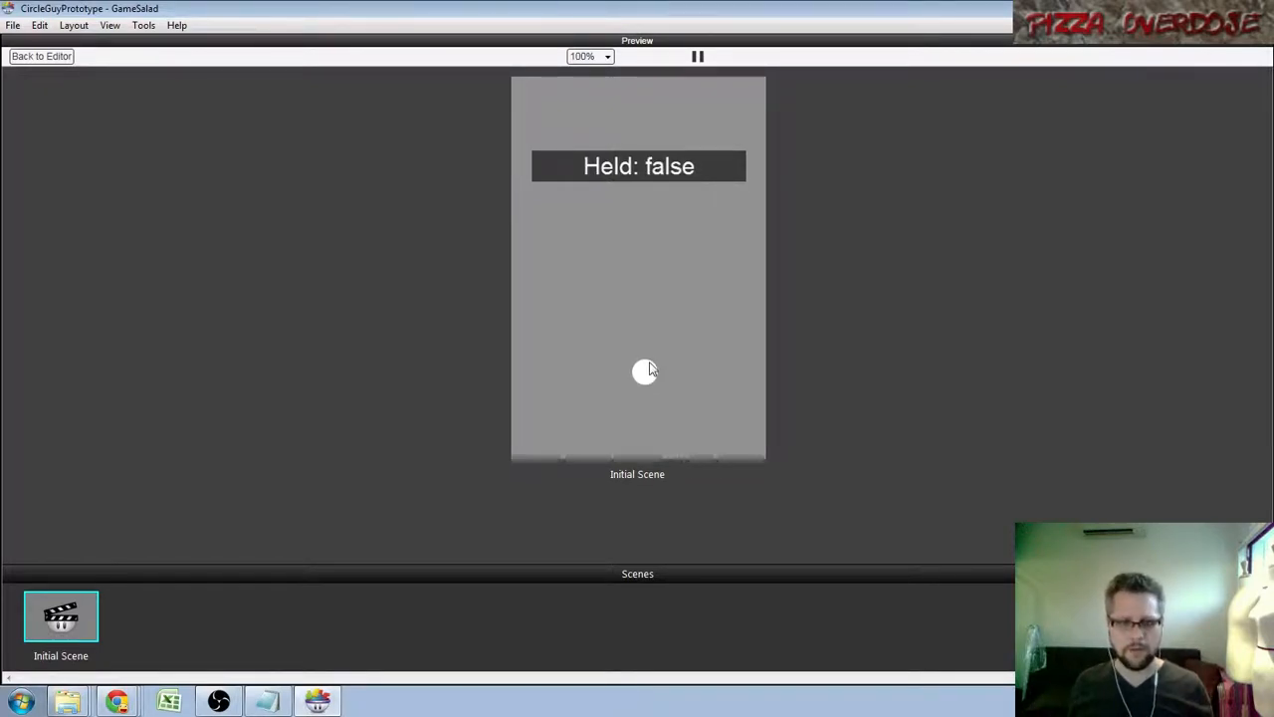
pyautogui.moveTo(647, 371); pyautogui.dragTo(615, 280)
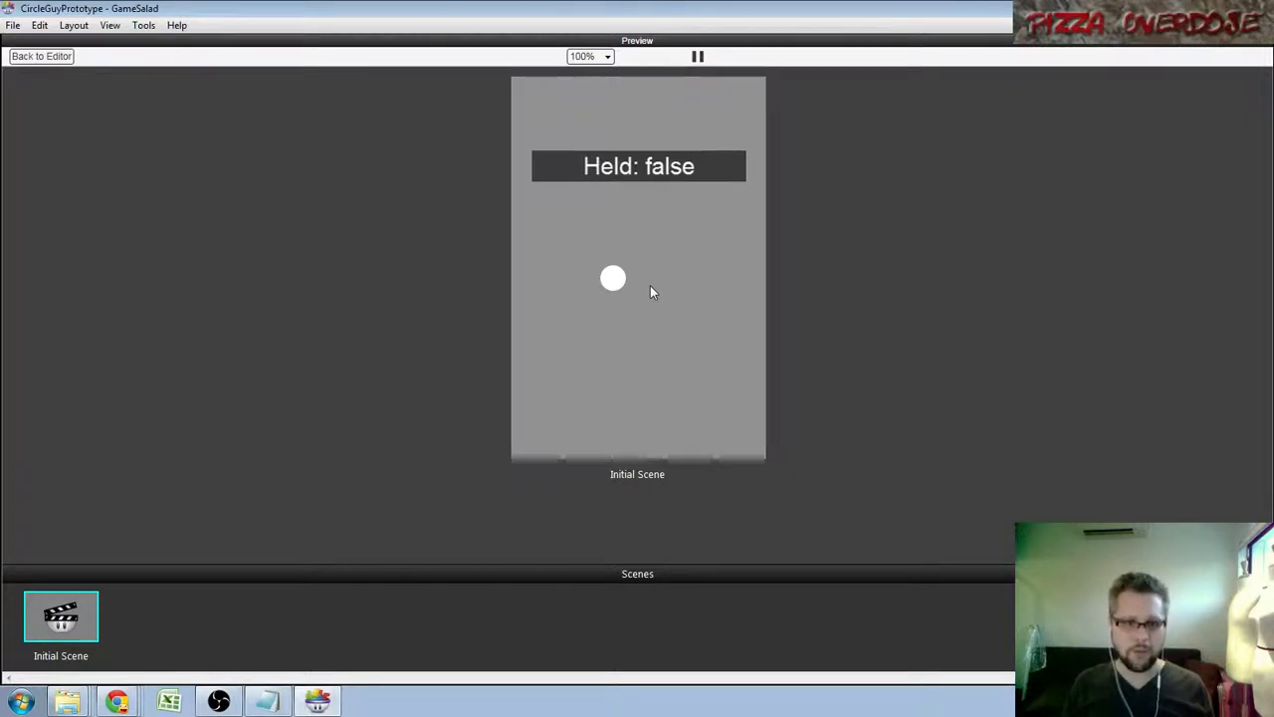
pyautogui.moveTo(617, 275)
pyautogui.mouseDown()
pyautogui.moveTo(630, 273)
pyautogui.moveTo(617, 286)
pyautogui.moveTo(635, 282)
pyautogui.mouseUp()
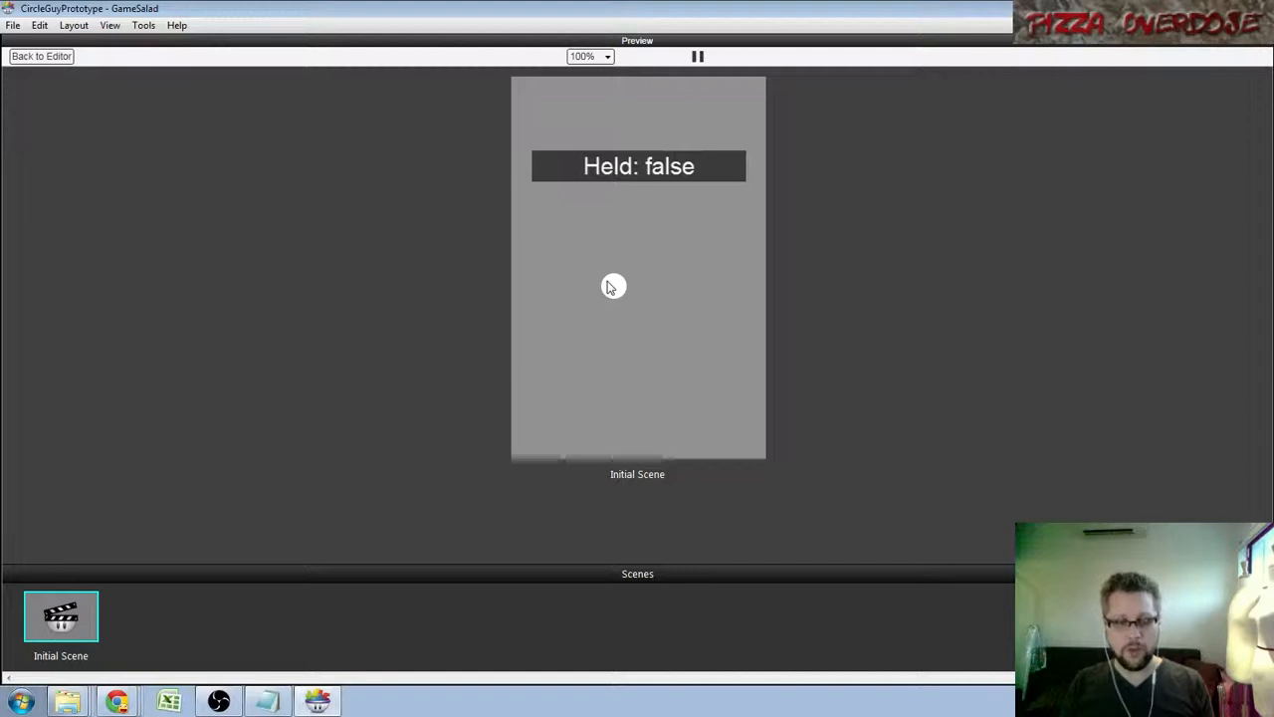
pyautogui.click(12, 58)
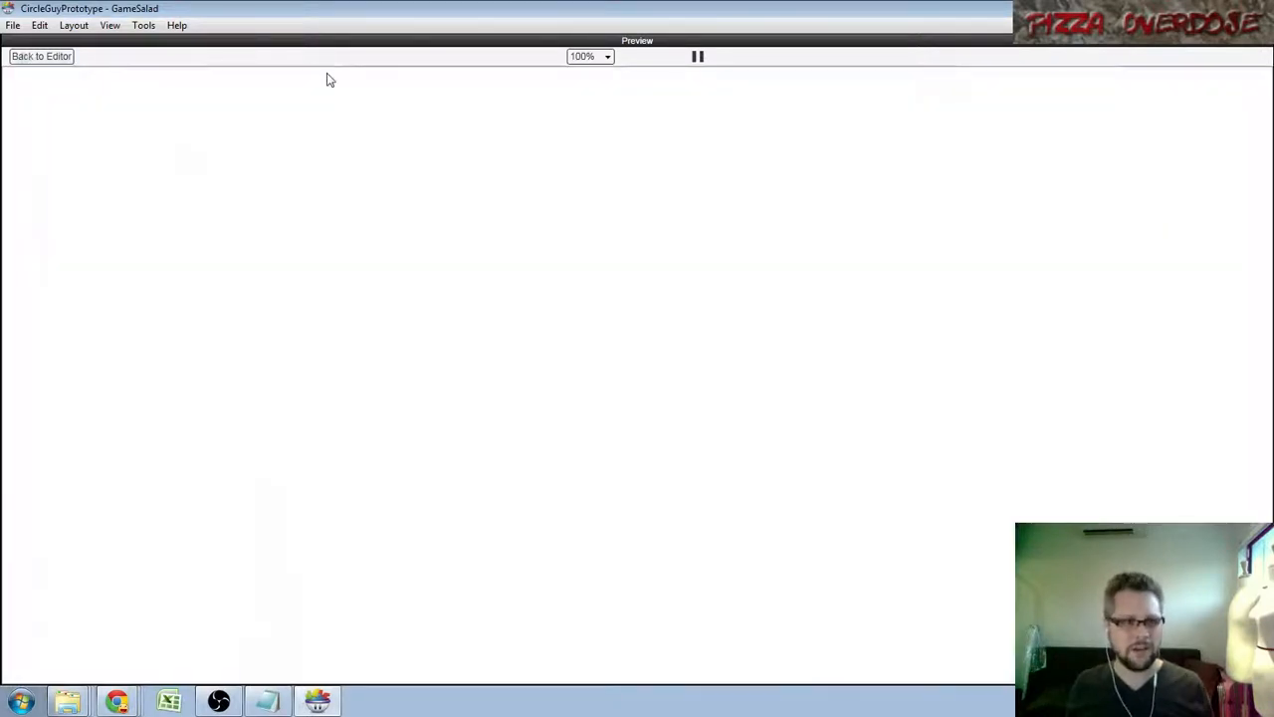
# Review CircleGuy's Pickup, Release and timed Drag rules from beginning to end.
pyautogui.scroll(-6, 683, 588)
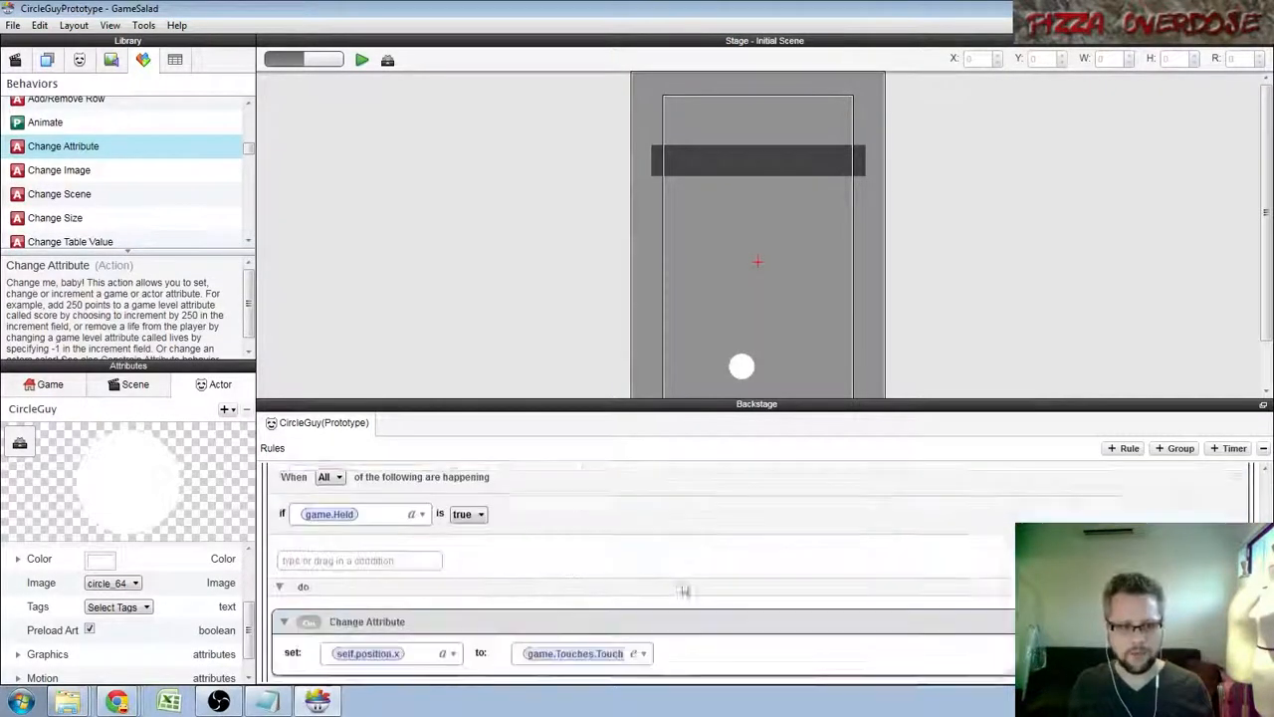
pyautogui.scroll(4, 667, 584)
pyautogui.scroll(3, 657, 585)
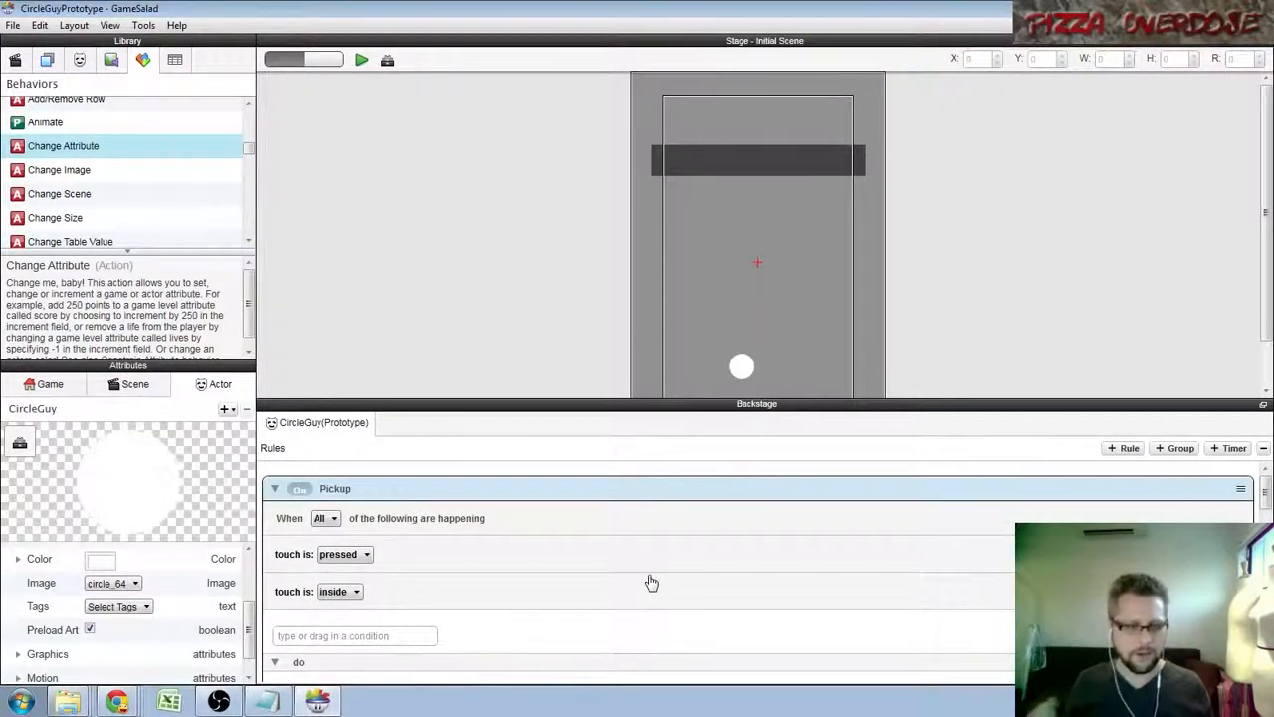
pyautogui.scroll(-5, 649, 540)
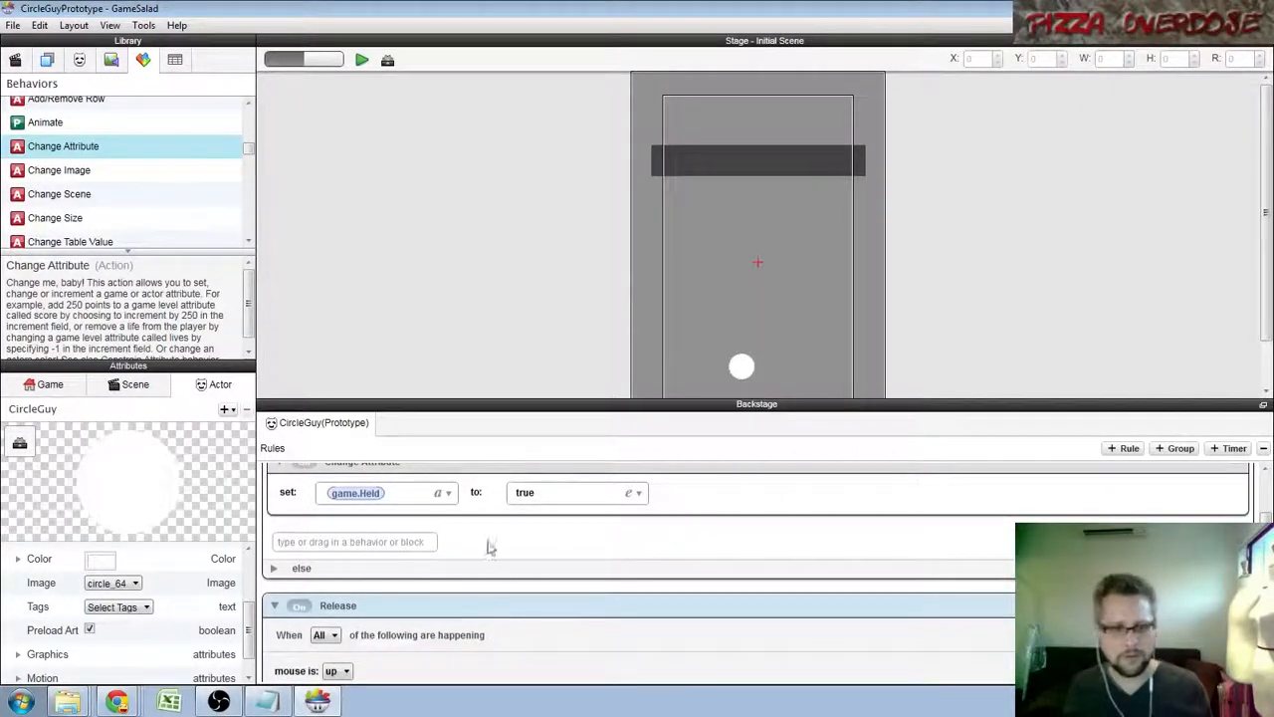
pyautogui.scroll(3, 585, 613)
pyautogui.scroll(2, 591, 615)
pyautogui.scroll(-6, 590, 615)
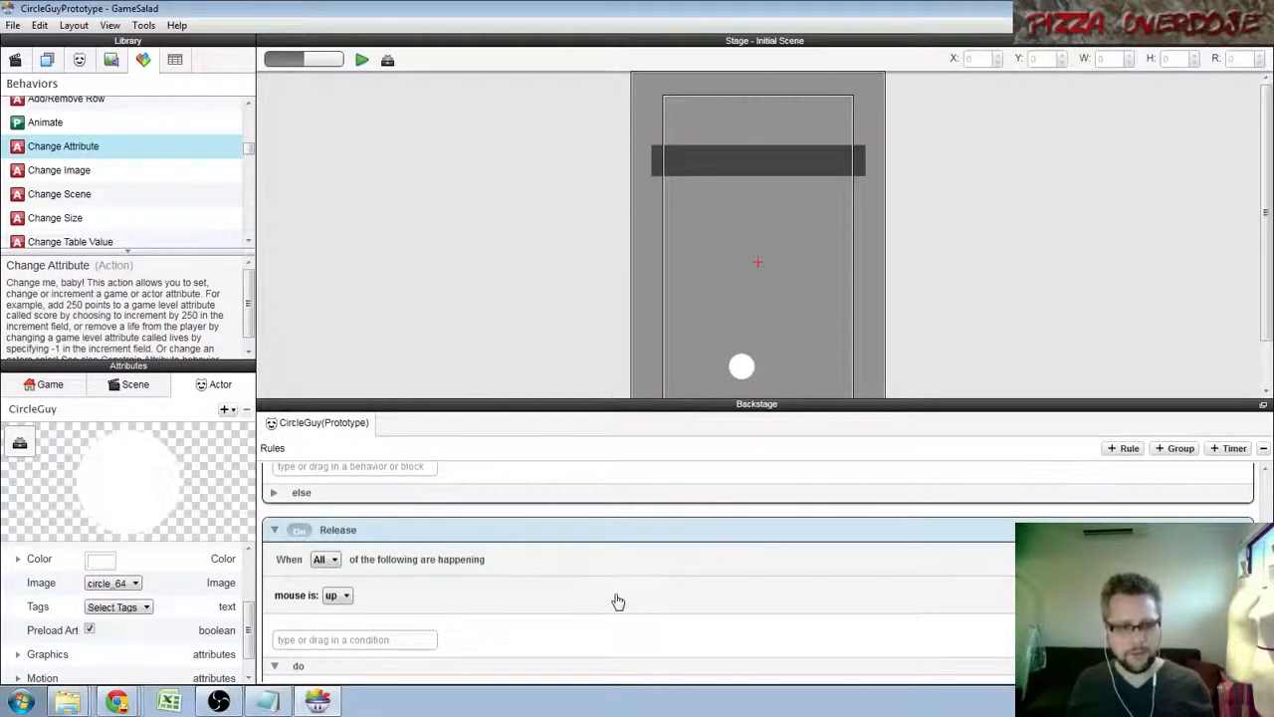
pyautogui.moveTo(1262, 545); pyautogui.dragTo(1260, 604)
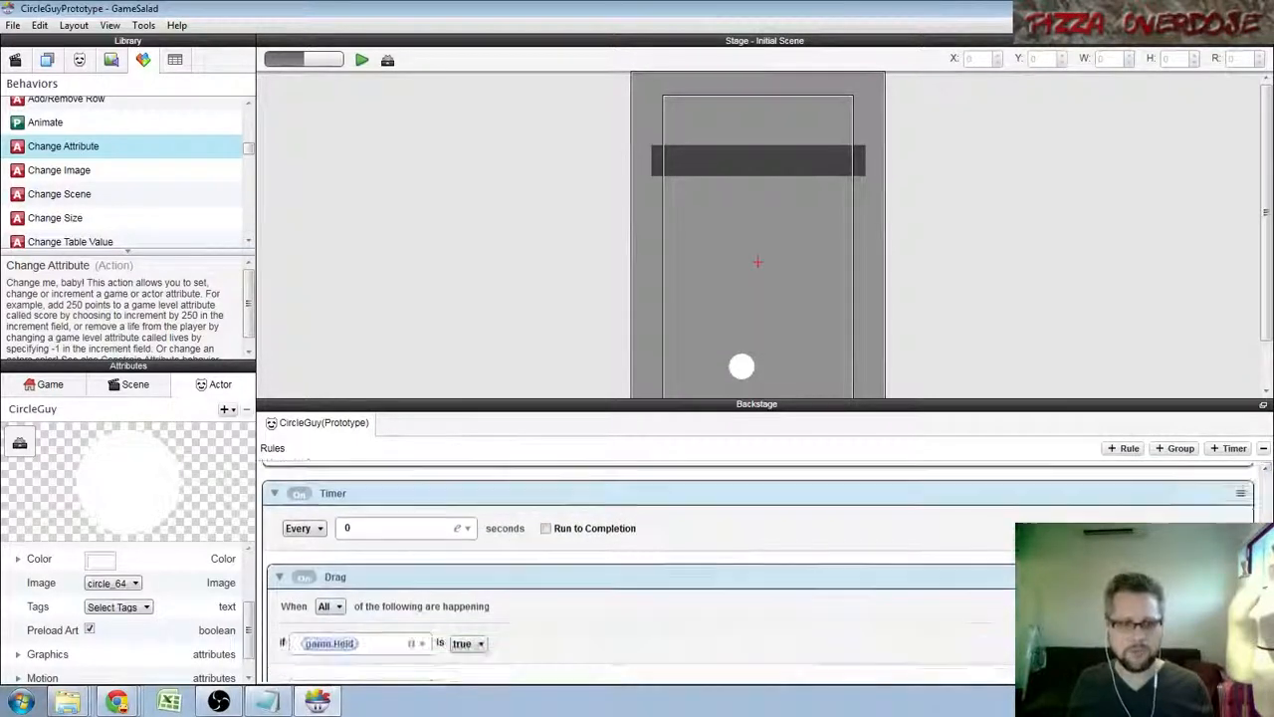